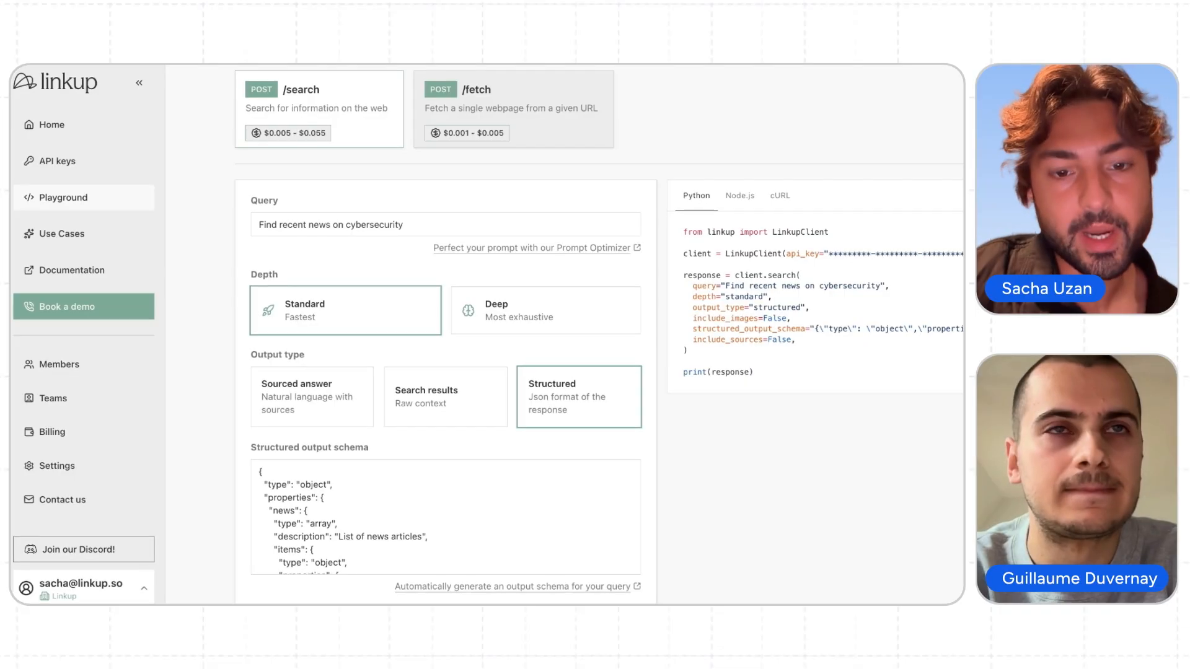
Step: Select the entire structured output schema so it can be reused
scroll(611, 325, down, 2)
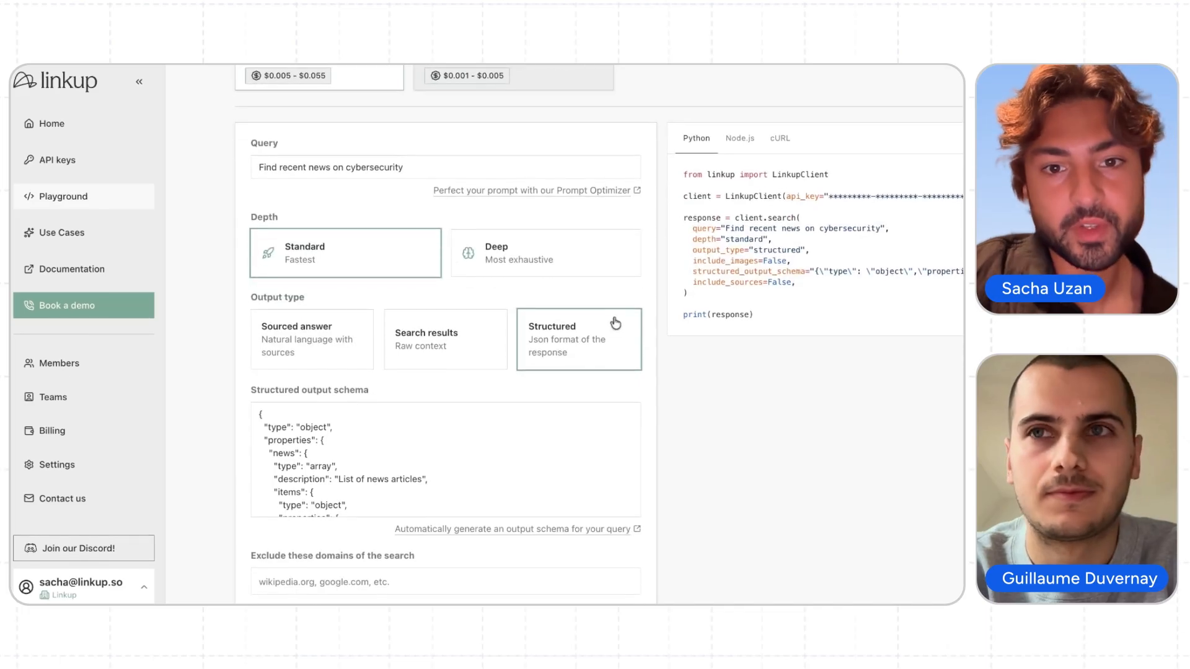
scroll(655, 441, down, 2)
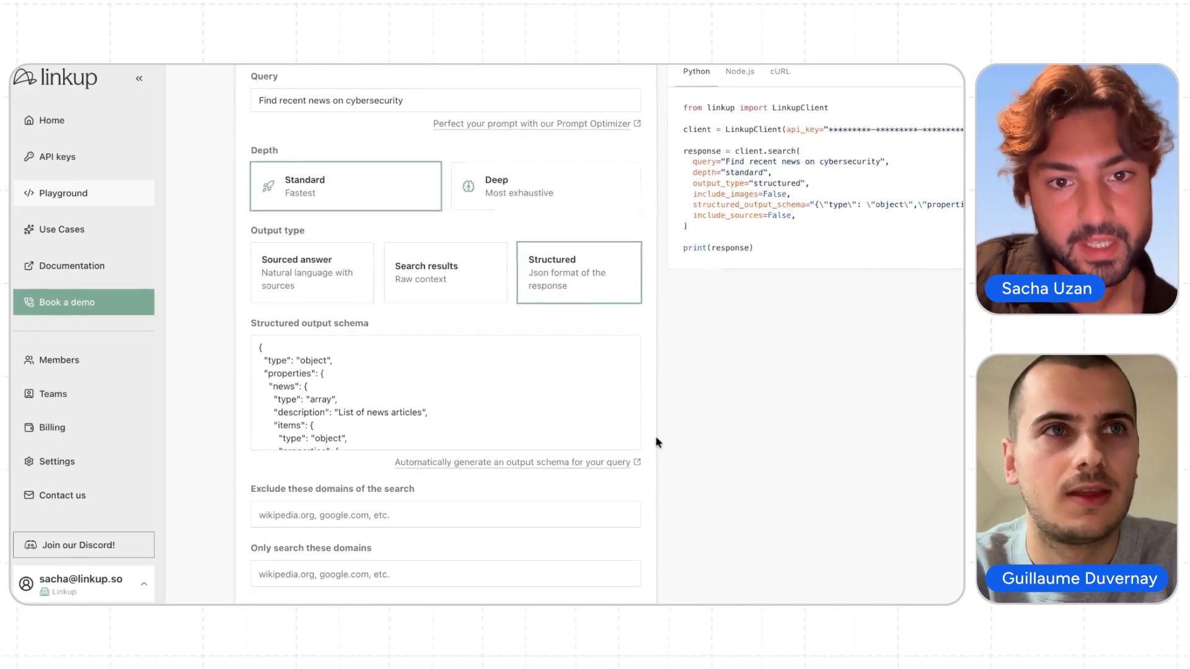
click(597, 385)
key(ctrl+a)
Step: Set the output type to Search results and run the query "Find recent news on cybersecurity"
click(473, 273)
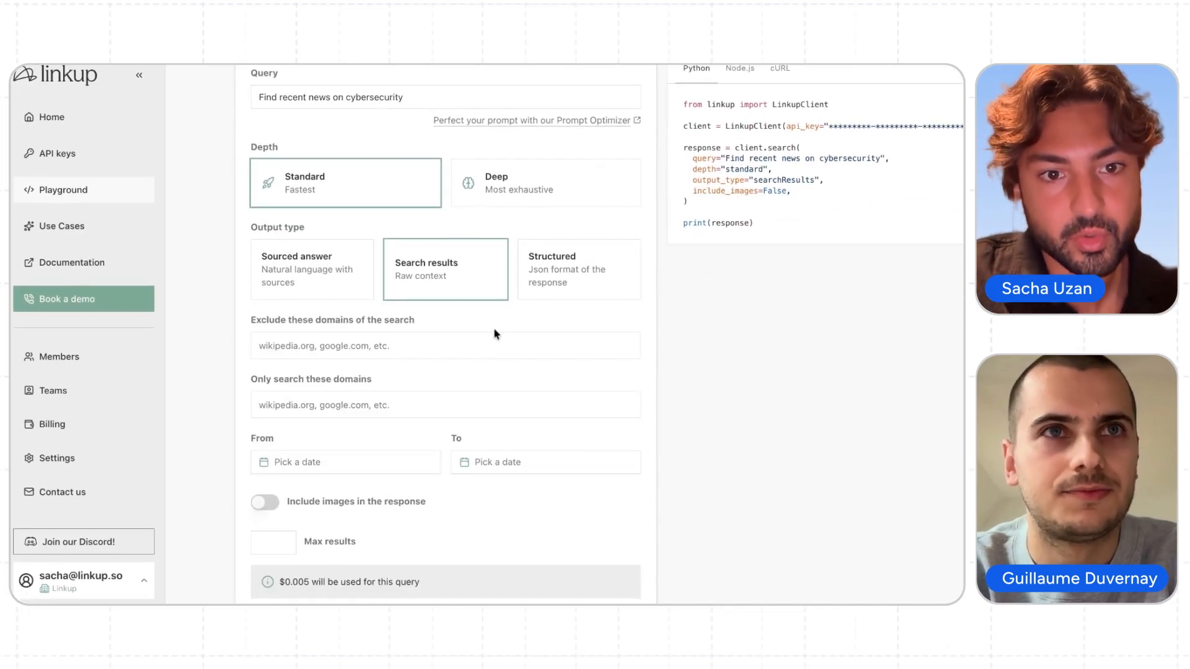
scroll(494, 334, up, 1)
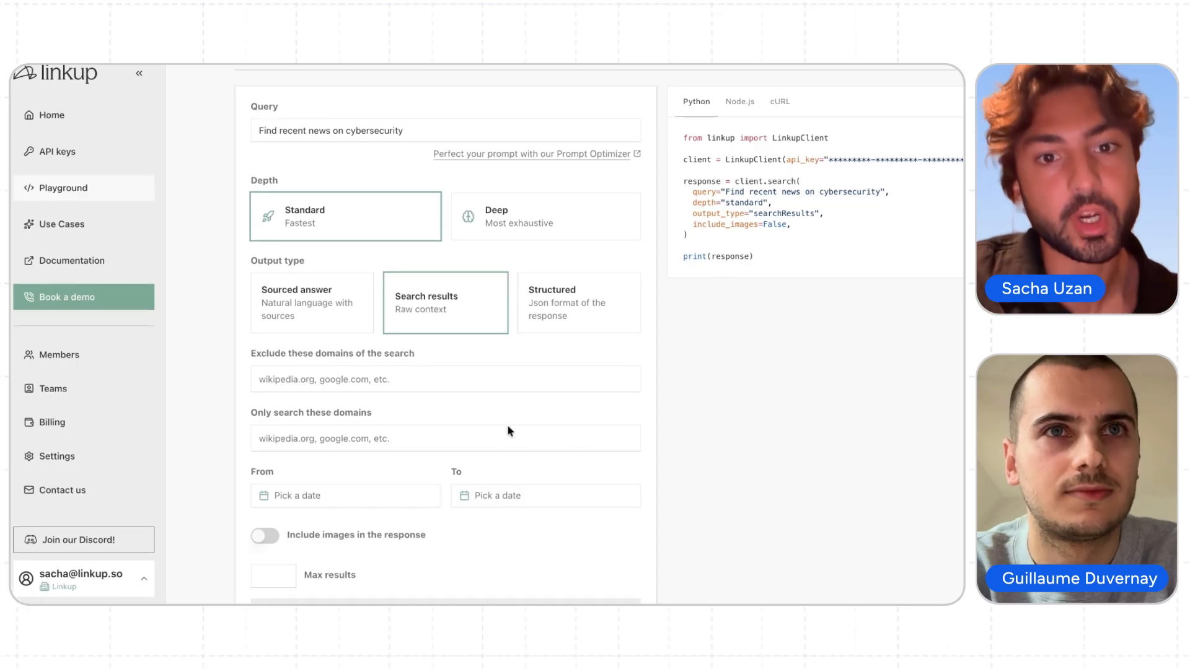
scroll(508, 431, down, 3)
click(605, 553)
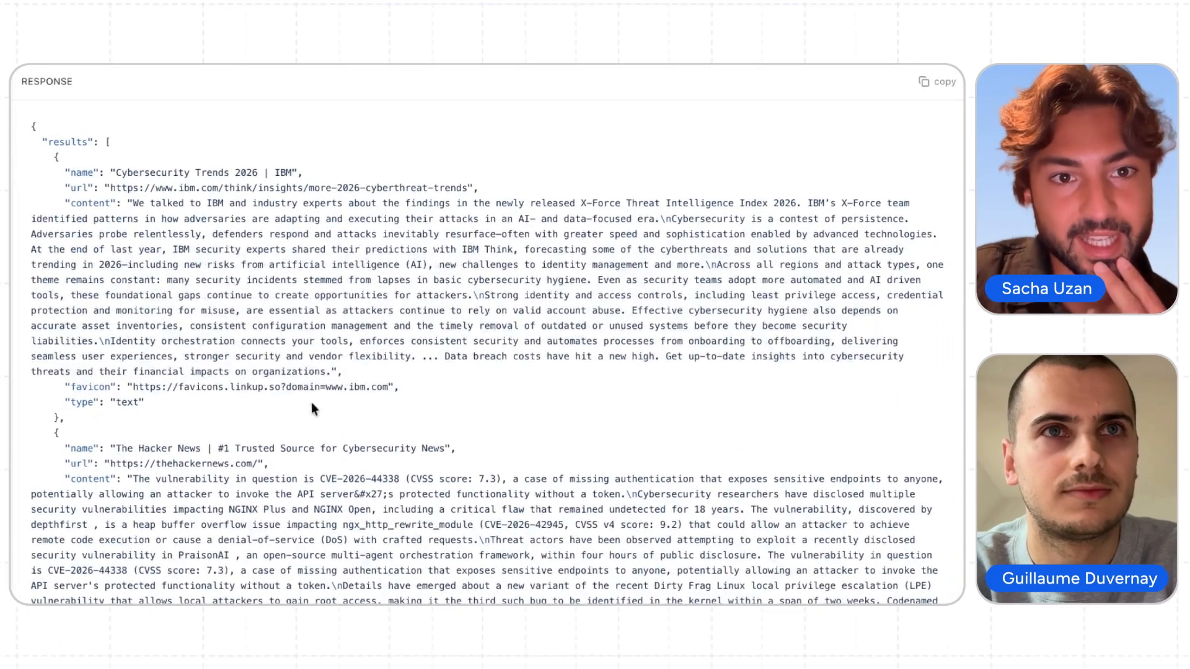
Step: Examine the raw search results for their names, URLs and content, and return to the query form
scroll(246, 263, down, 7)
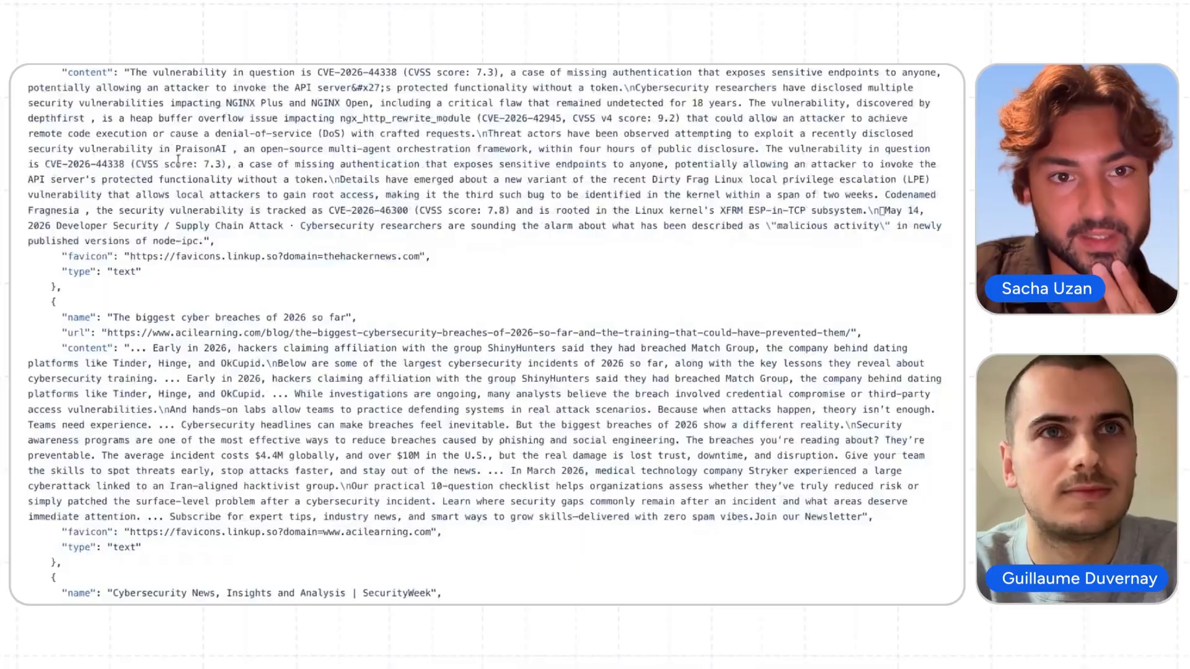
triple_click(176, 148)
scroll(175, 251, down, 8)
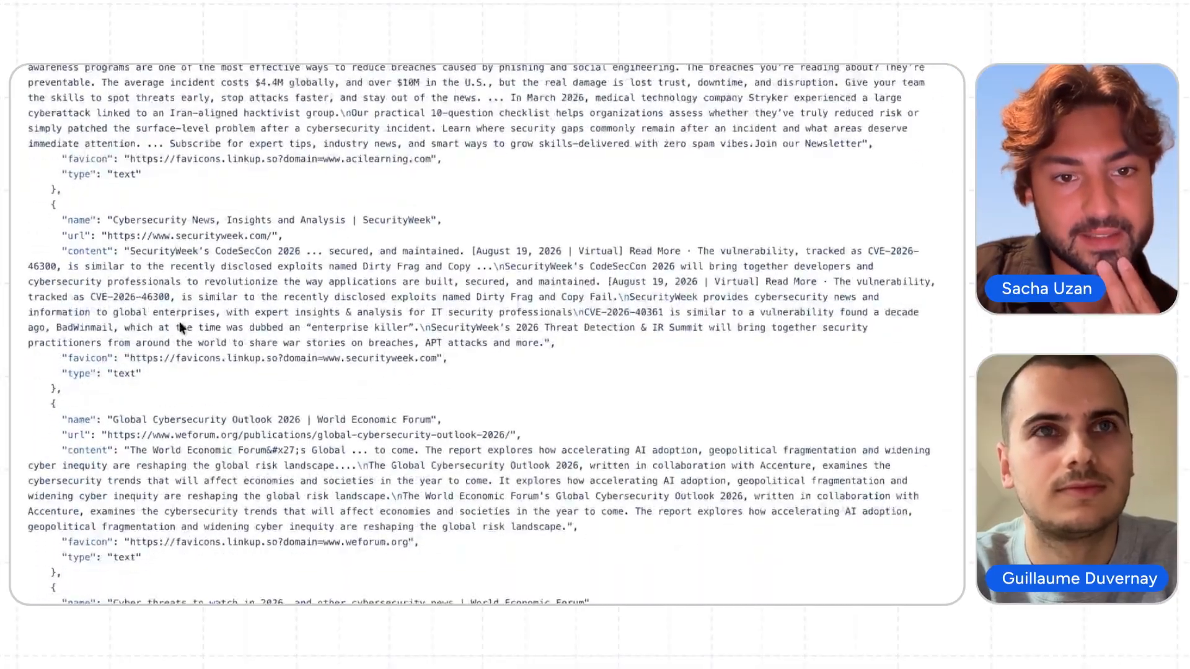
scroll(158, 284, down, 20)
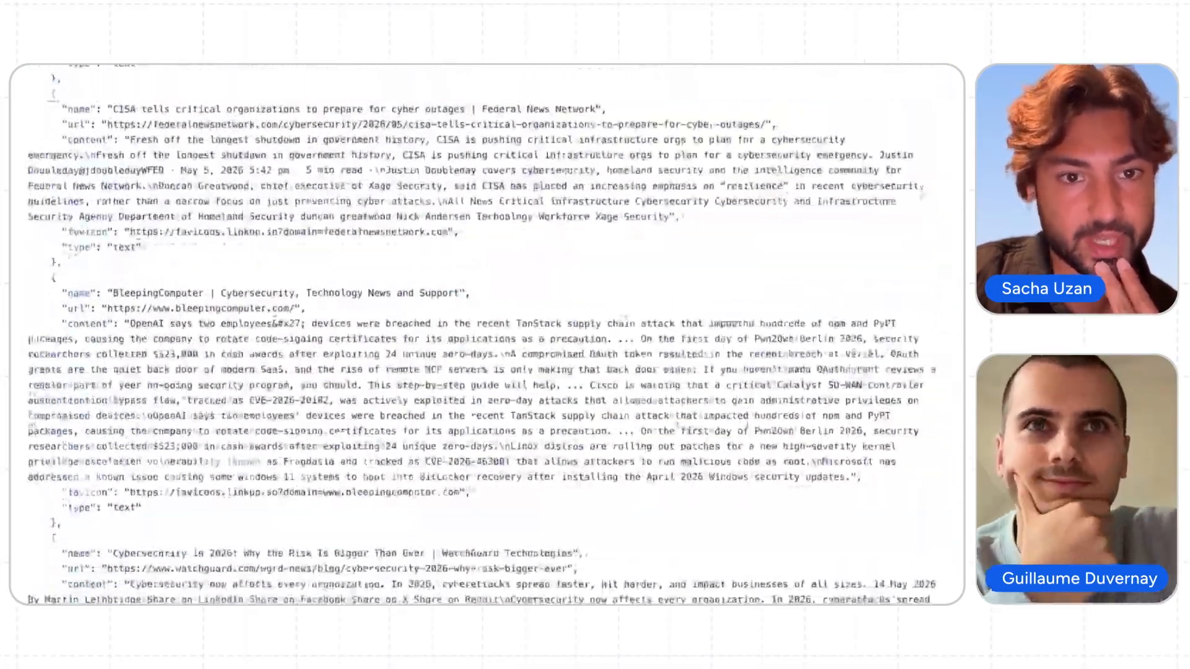
scroll(158, 285, up, 20)
scroll(487, 335, up, 20)
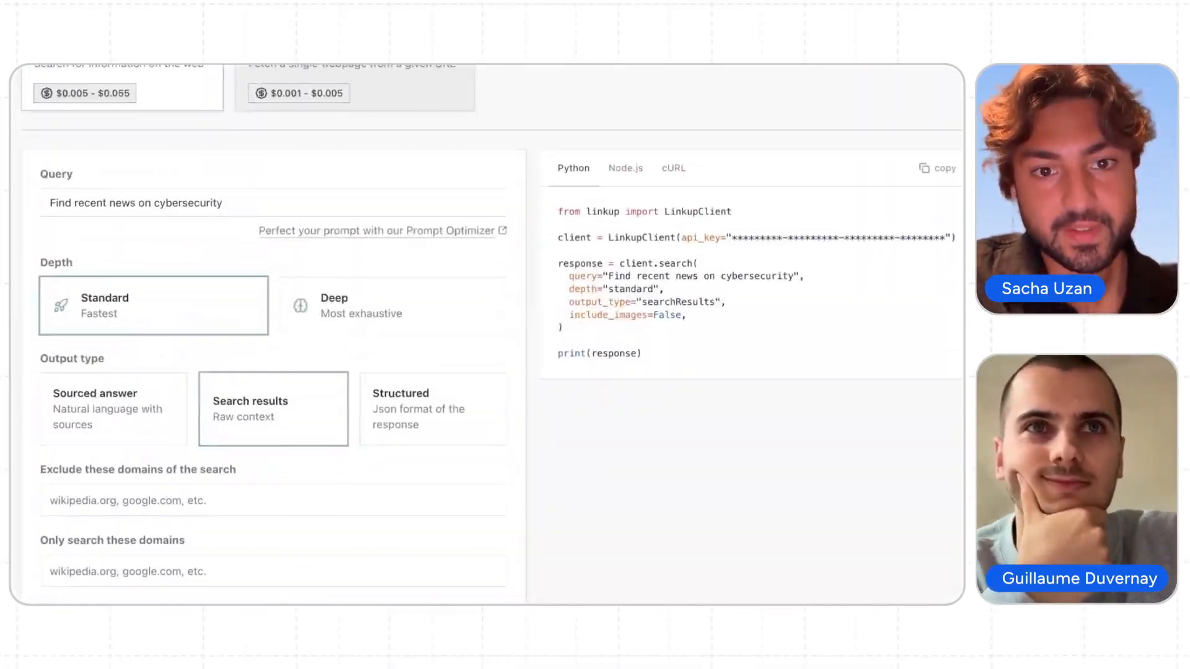
Step: Set the output type to Structured and replace the default schema with the copied news articles schema
scroll(181, 315, up, 3)
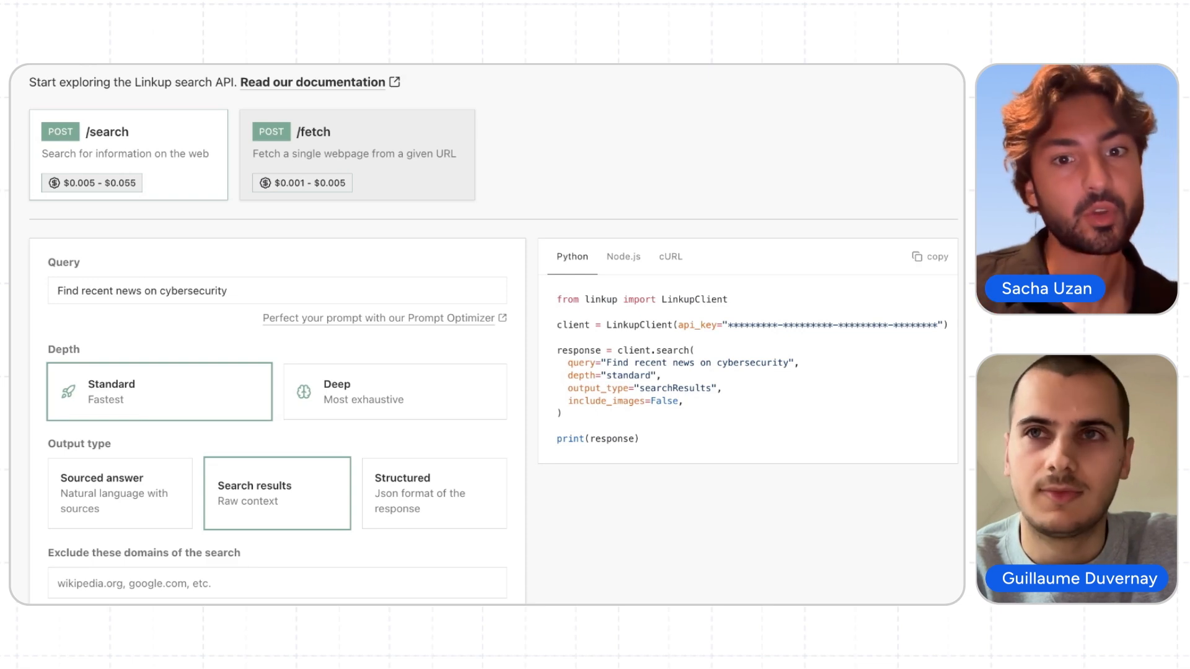
click(394, 474)
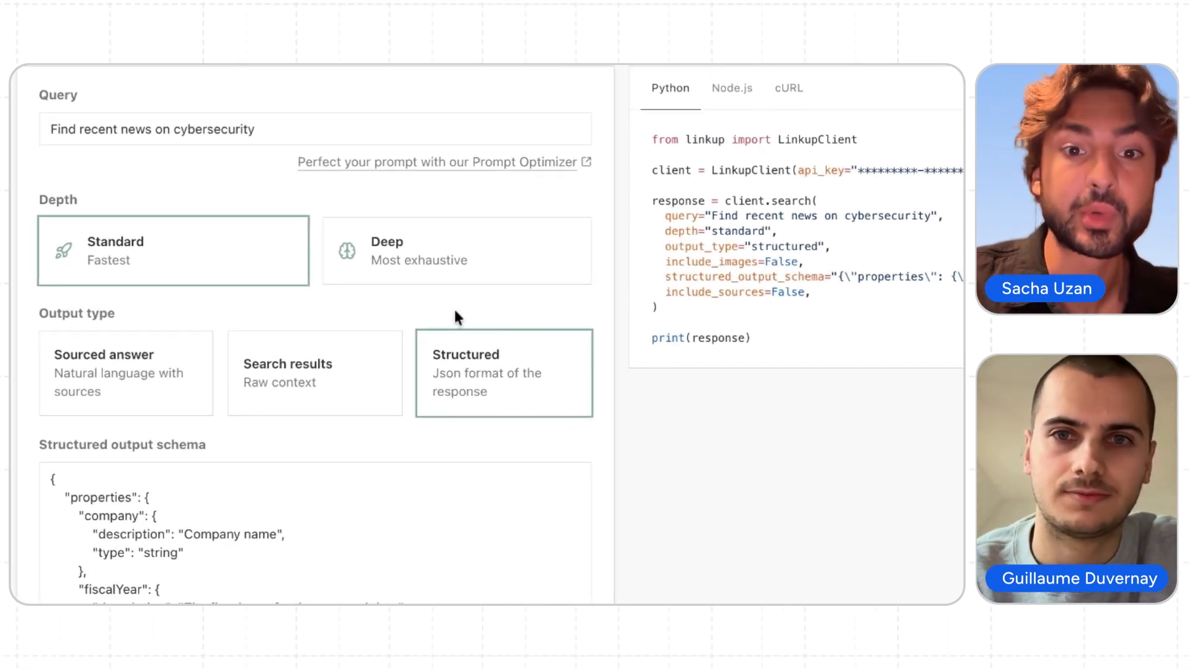
scroll(455, 312, down, 3)
click(430, 470)
key(ctrl+a)
key(ctrl+v)
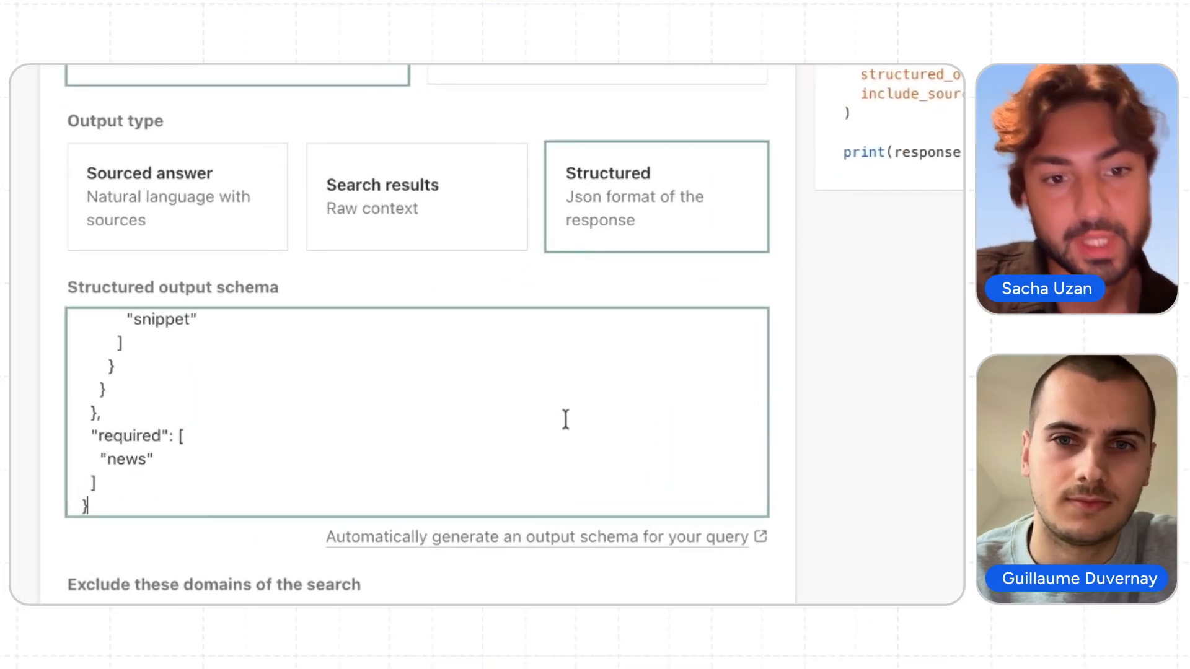
Step: Examine the pasted schema from its opening lines through the fields defined for each news article
scroll(556, 423, up, 10)
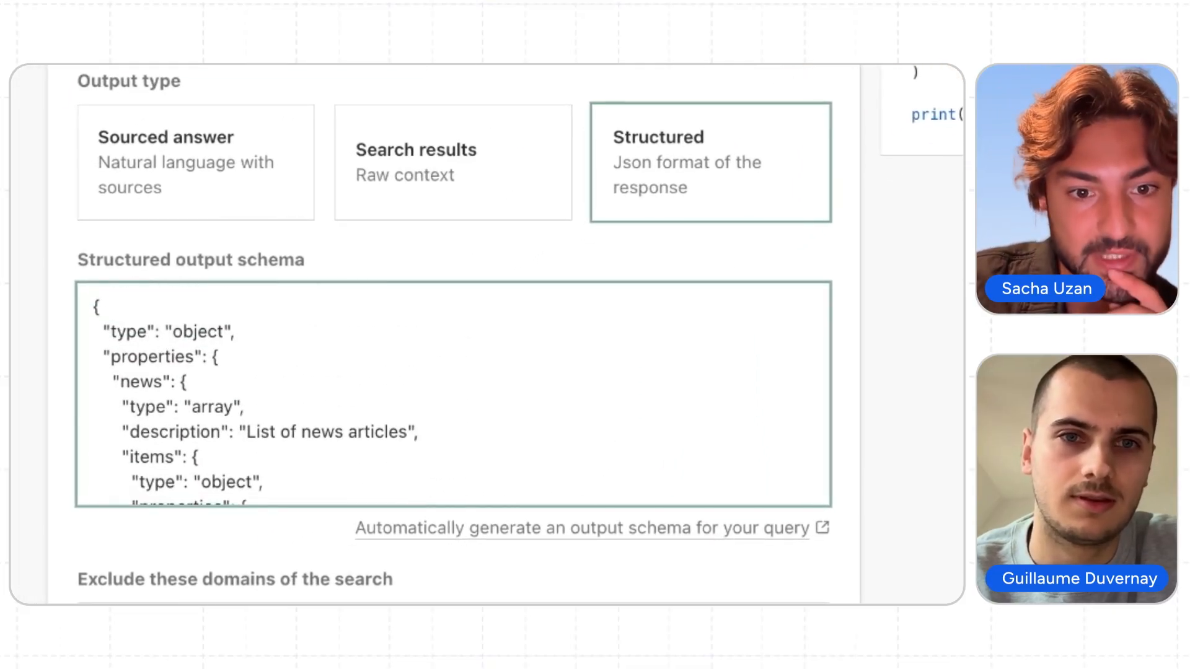
scroll(579, 298, down, 1)
scroll(558, 383, down, 6)
scroll(439, 370, up, 6)
scroll(330, 366, down, 4)
Step: Examine the structured news response, highlighting the first article's title value
scroll(360, 353, down, 9)
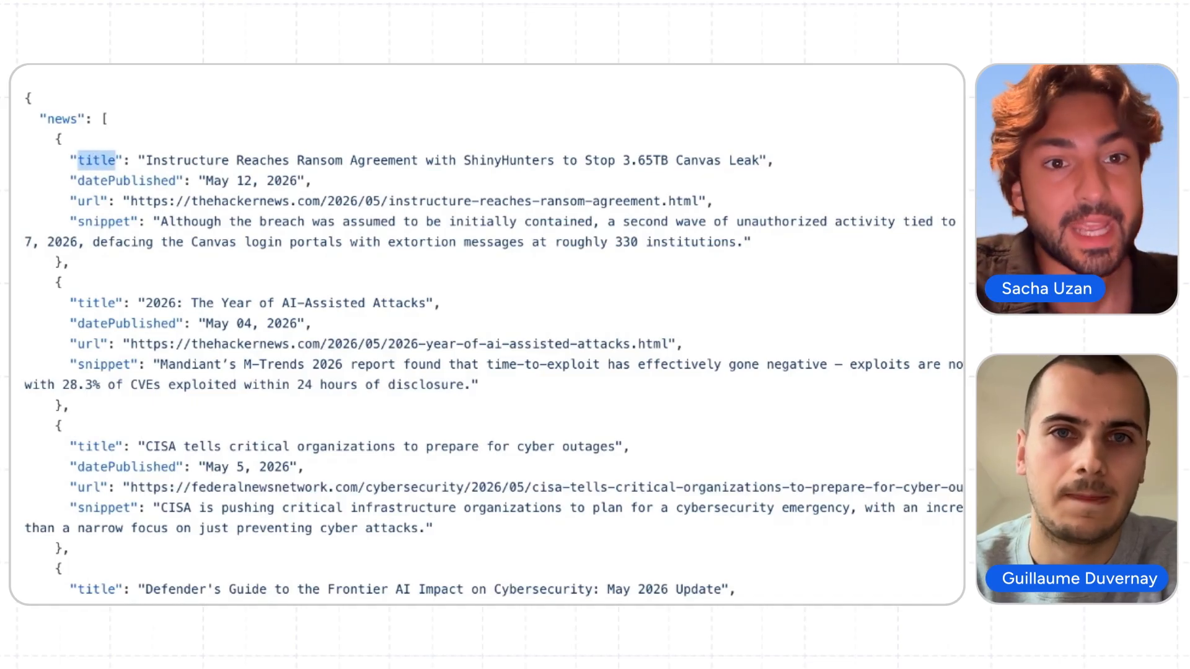
drag(139, 160, 764, 158)
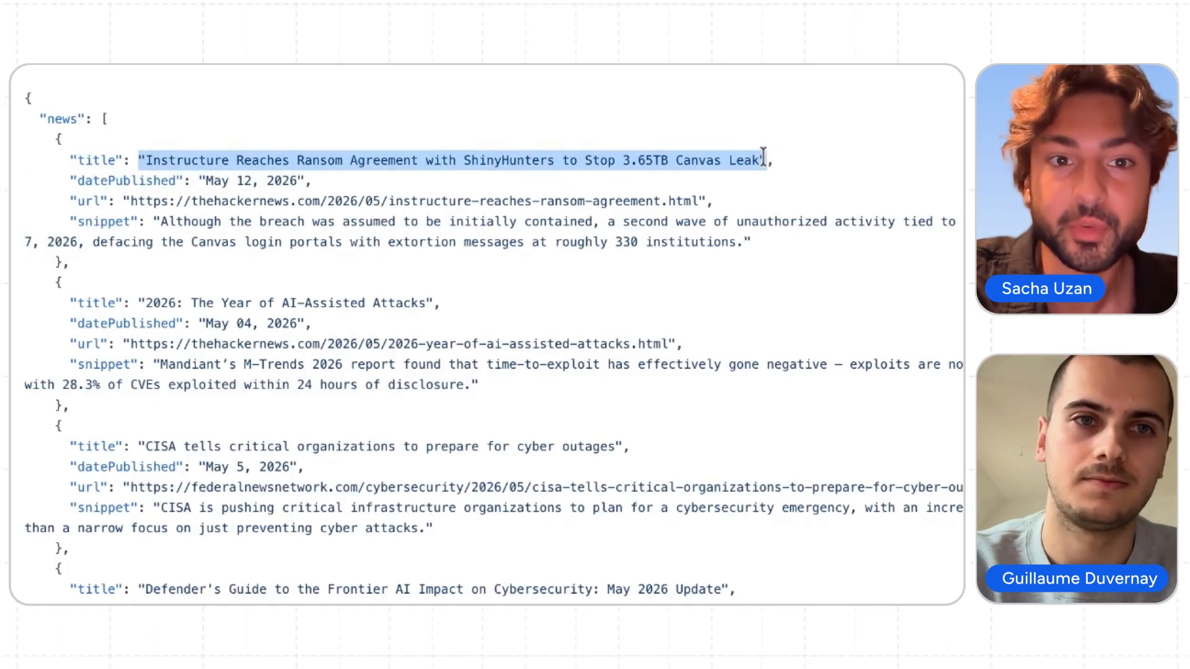
scroll(98, 332, down, 1)
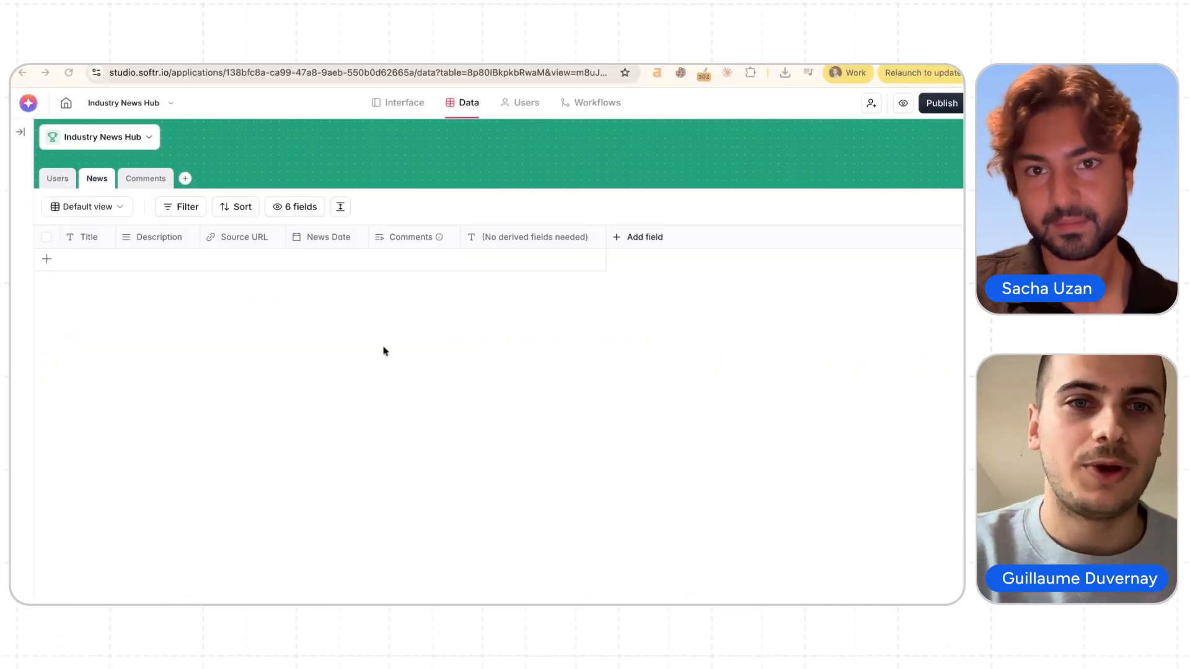
Step: Open the Industry News Hub interface and review the AI co-builder conversation from the original app prompt through its applied updates
click(400, 113)
click(224, 173)
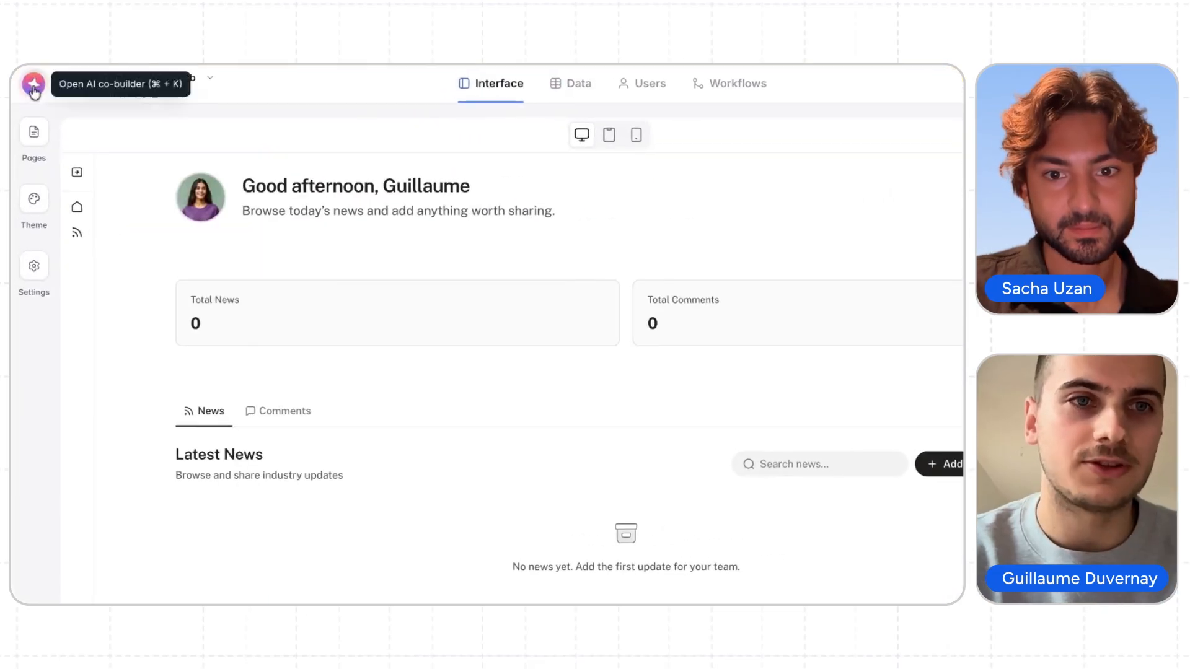
click(34, 84)
scroll(175, 186, up, 10)
triple_click(180, 251)
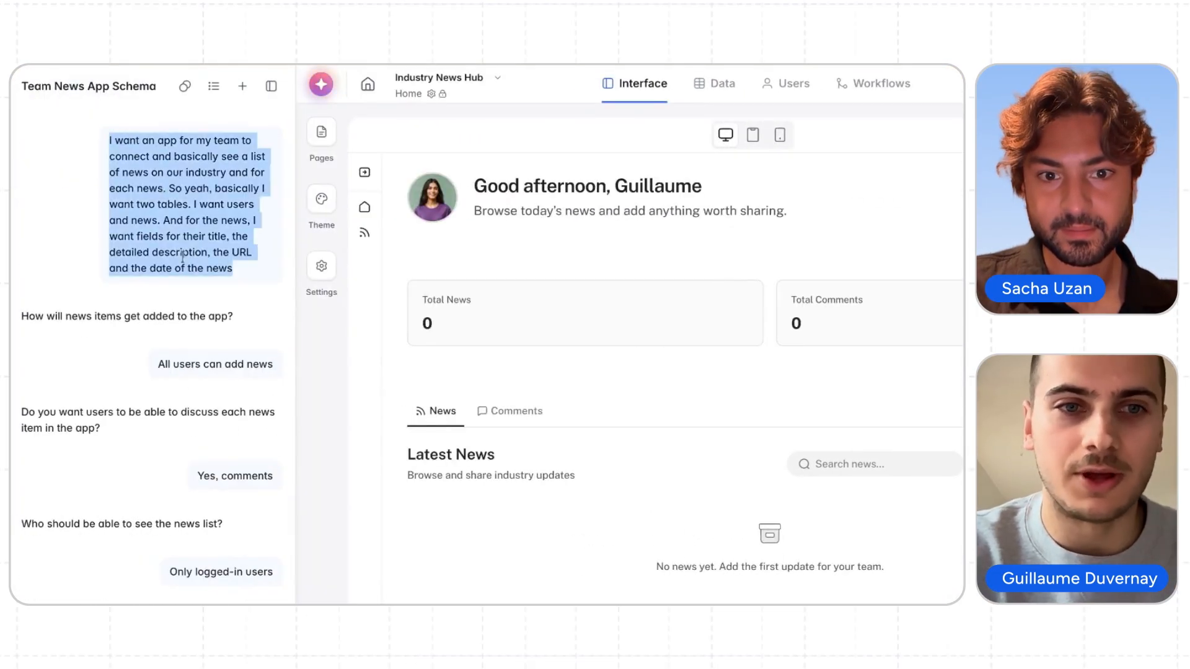
scroll(176, 429, down, 15)
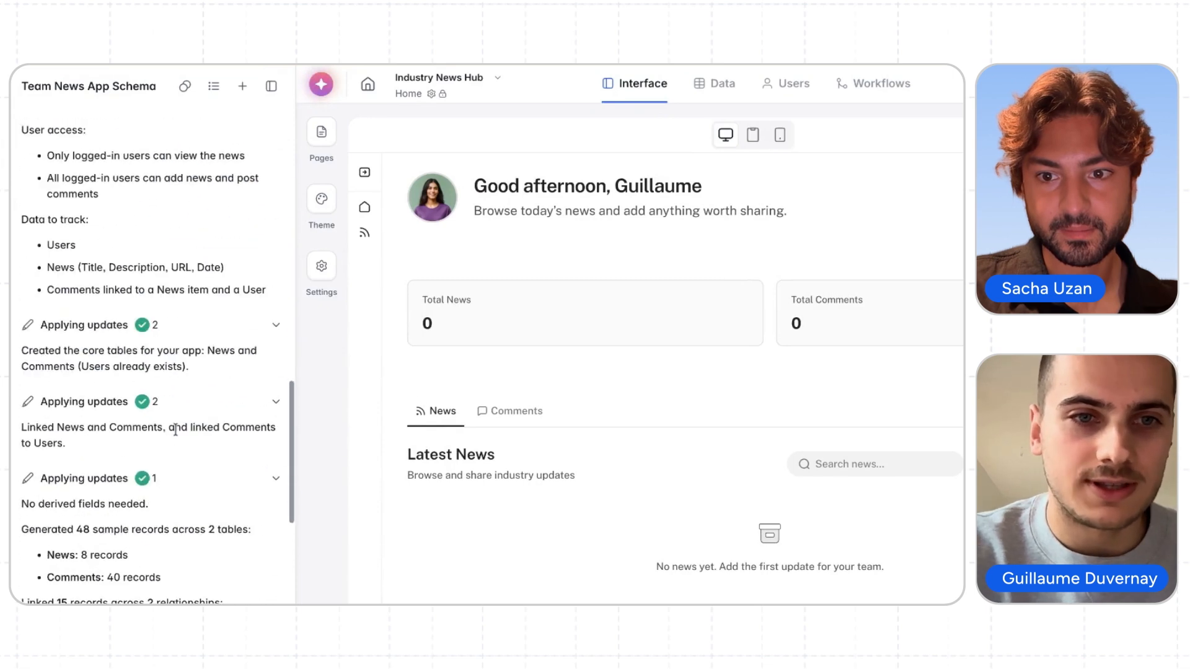
scroll(176, 430, down, 8)
click(321, 85)
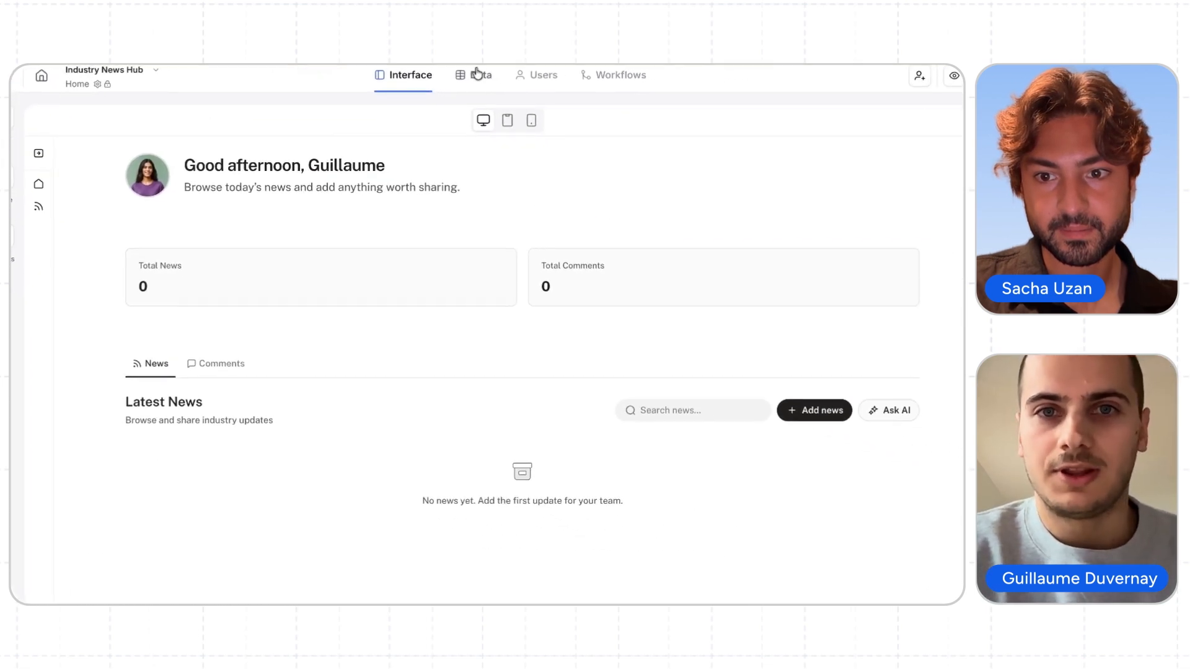
Step: Open the app's data and view the Users table
click(476, 77)
click(187, 158)
click(140, 110)
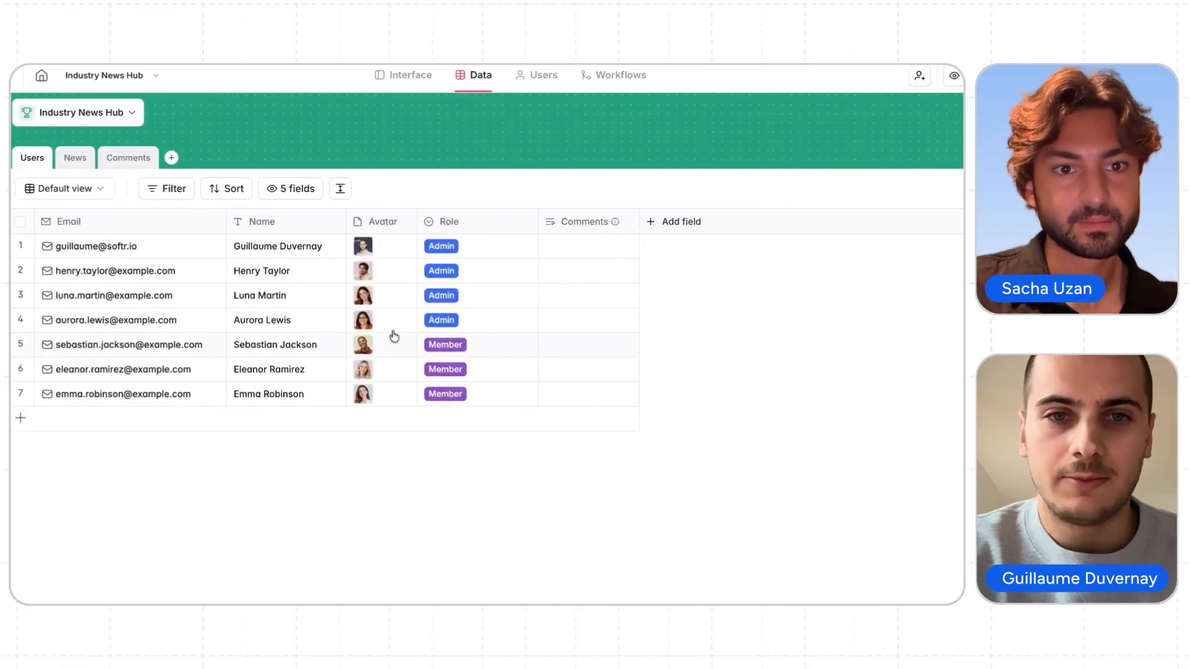
Step: Open the News table and remove its "(No derived fields needed)" field
click(70, 160)
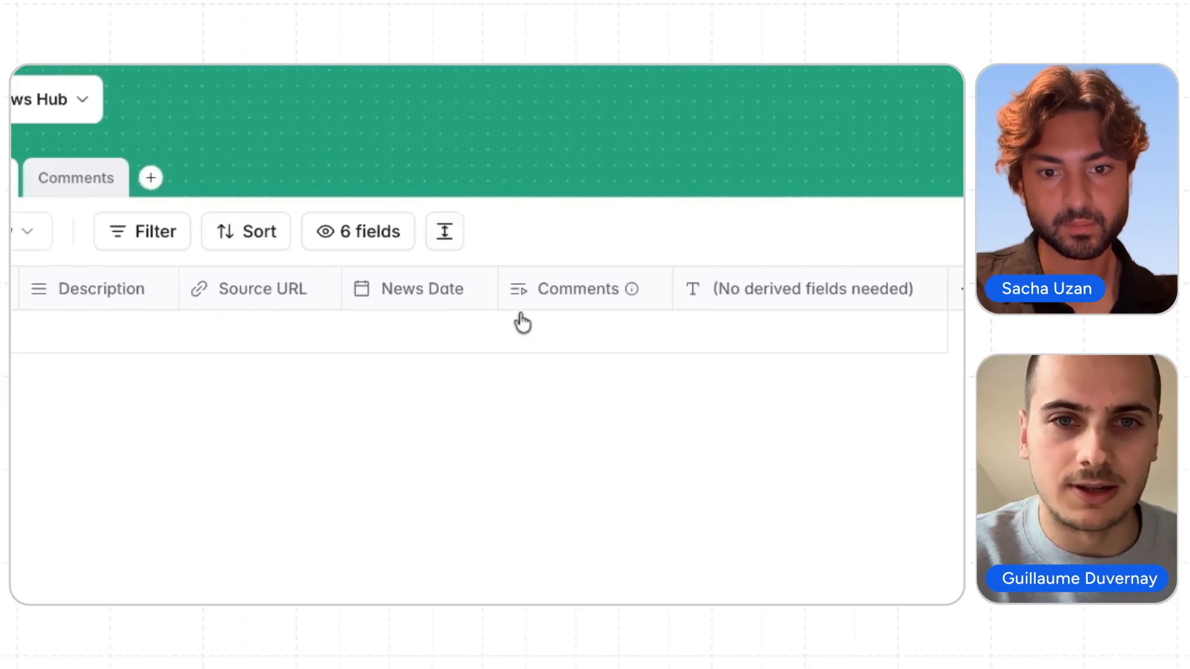
click(794, 294)
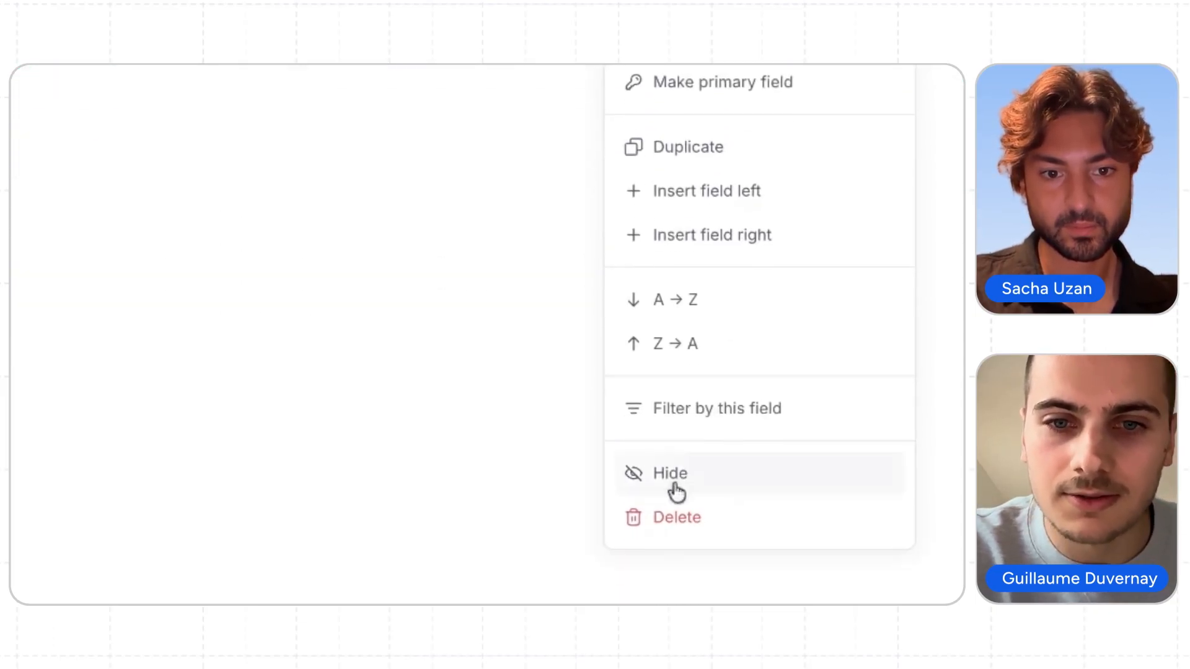
click(674, 600)
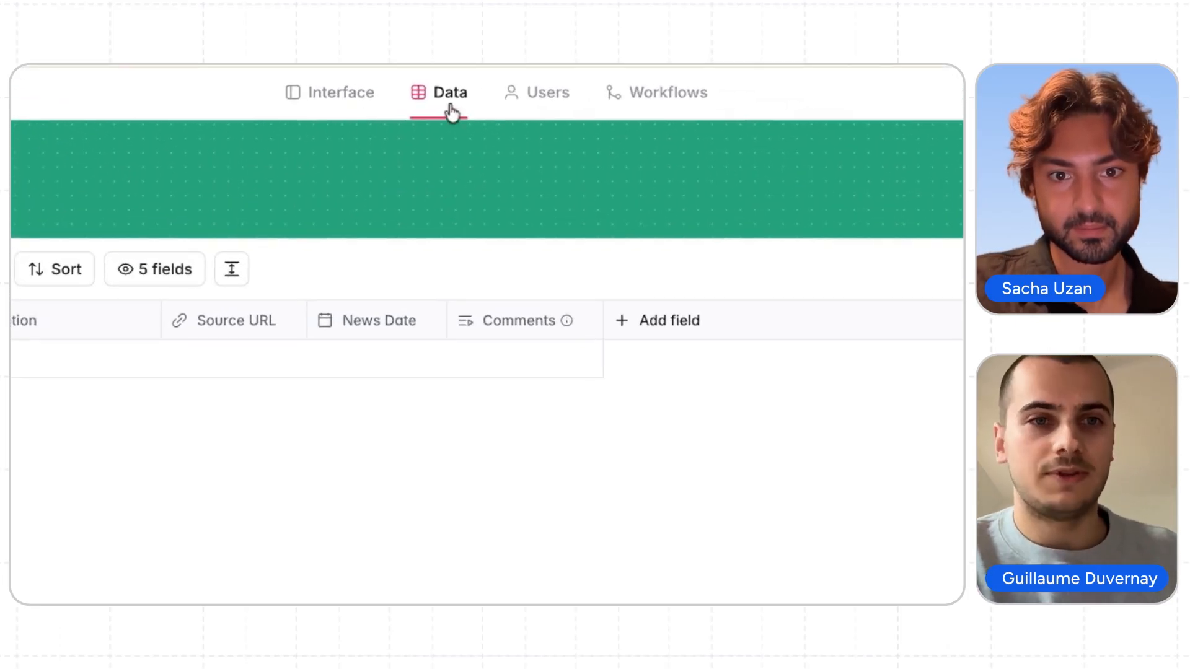
Step: Return to the app interface, preview the Home page's Comments and News sections, and open News Details from the page list
click(335, 101)
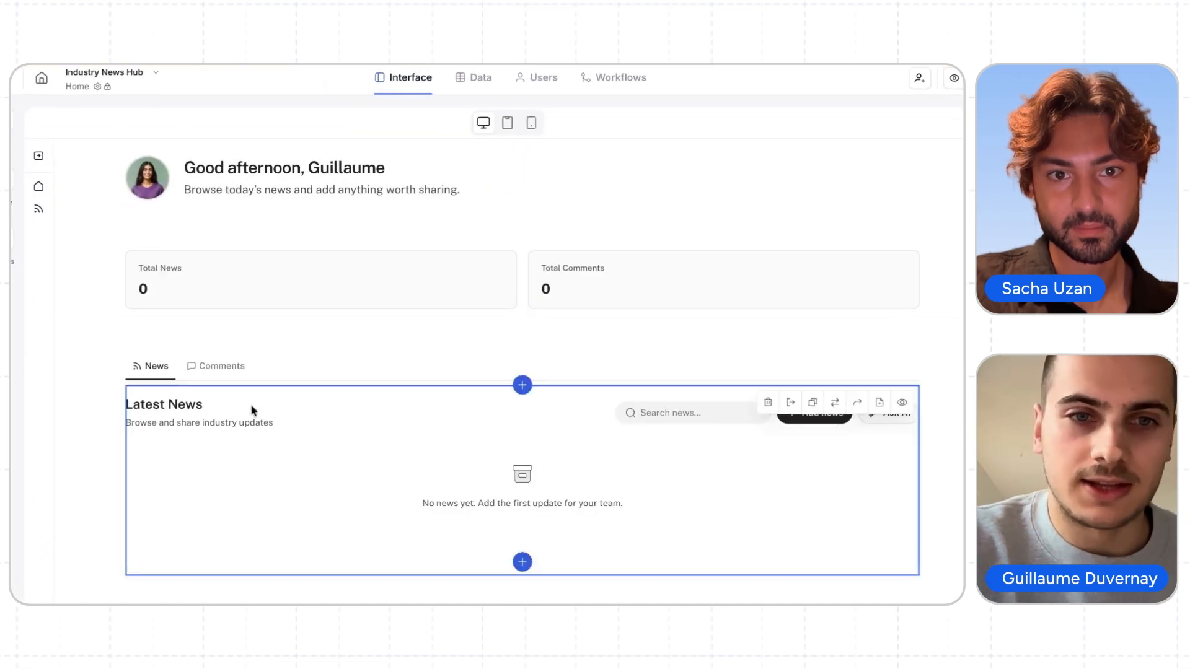
click(217, 367)
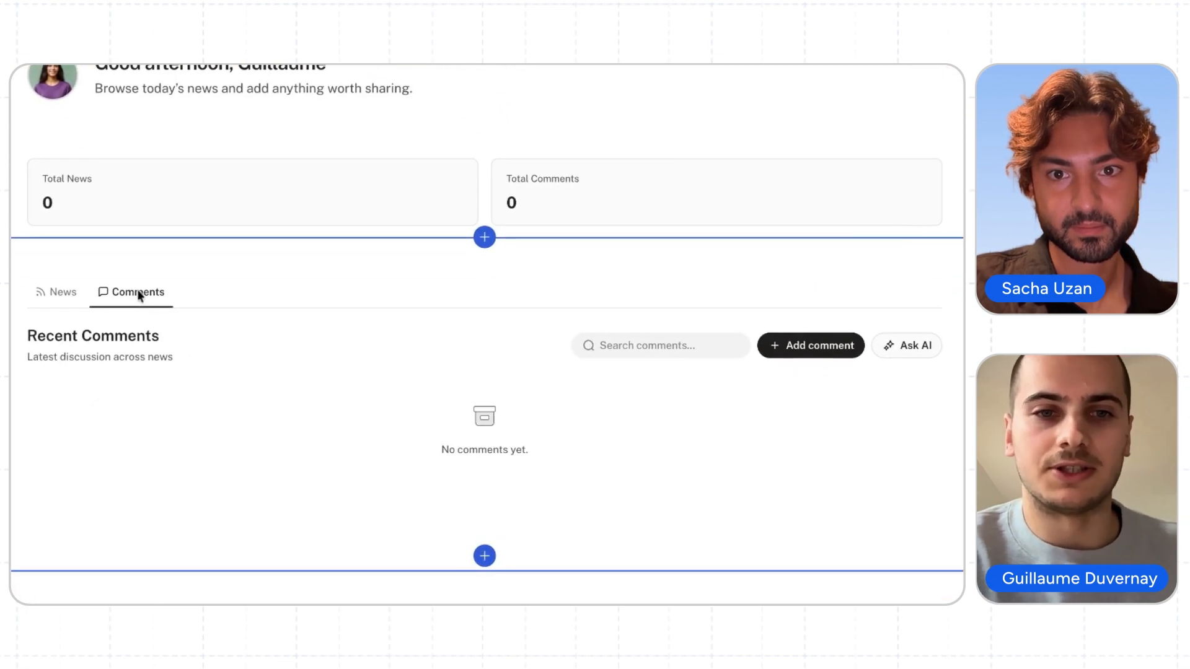
click(60, 300)
click(43, 159)
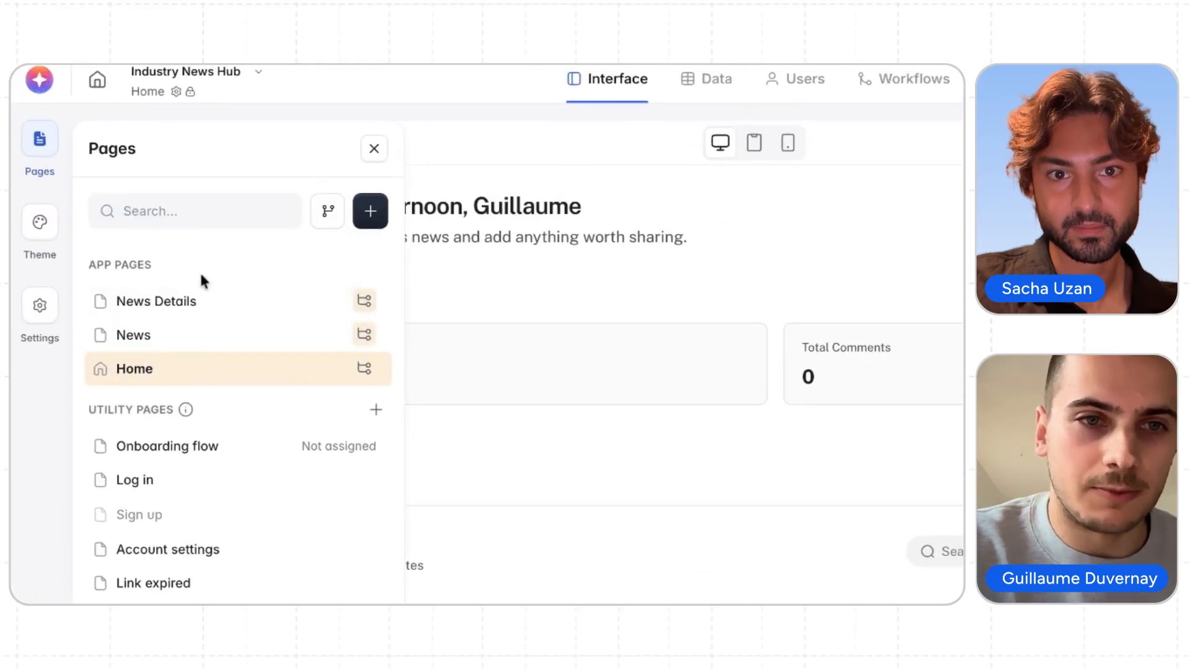
click(194, 306)
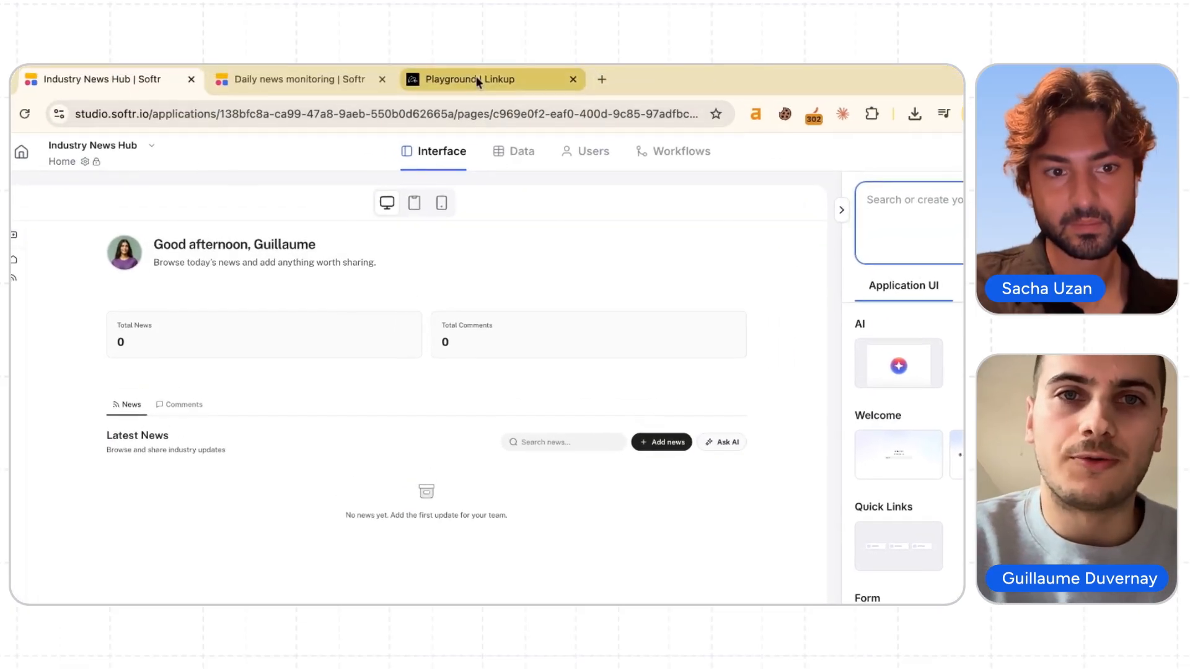
Step: View the app's connected workflows, switch to the Daily news monitoring workflow and open its Recurring schedule trigger settings
click(668, 151)
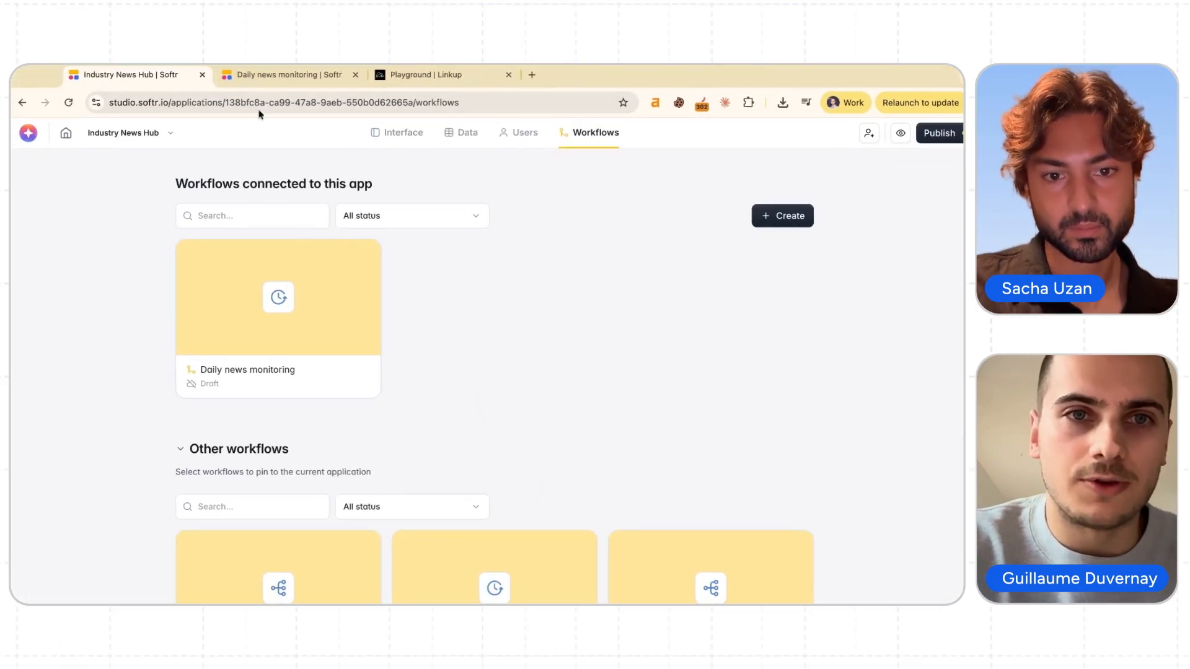
click(265, 75)
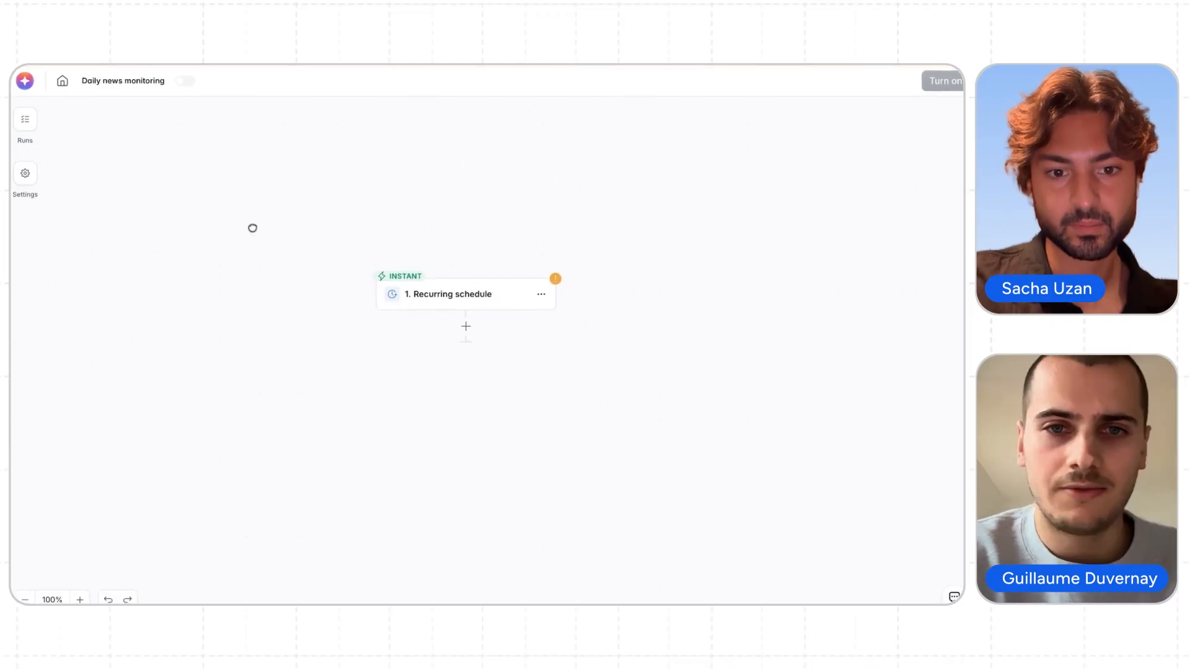
click(489, 285)
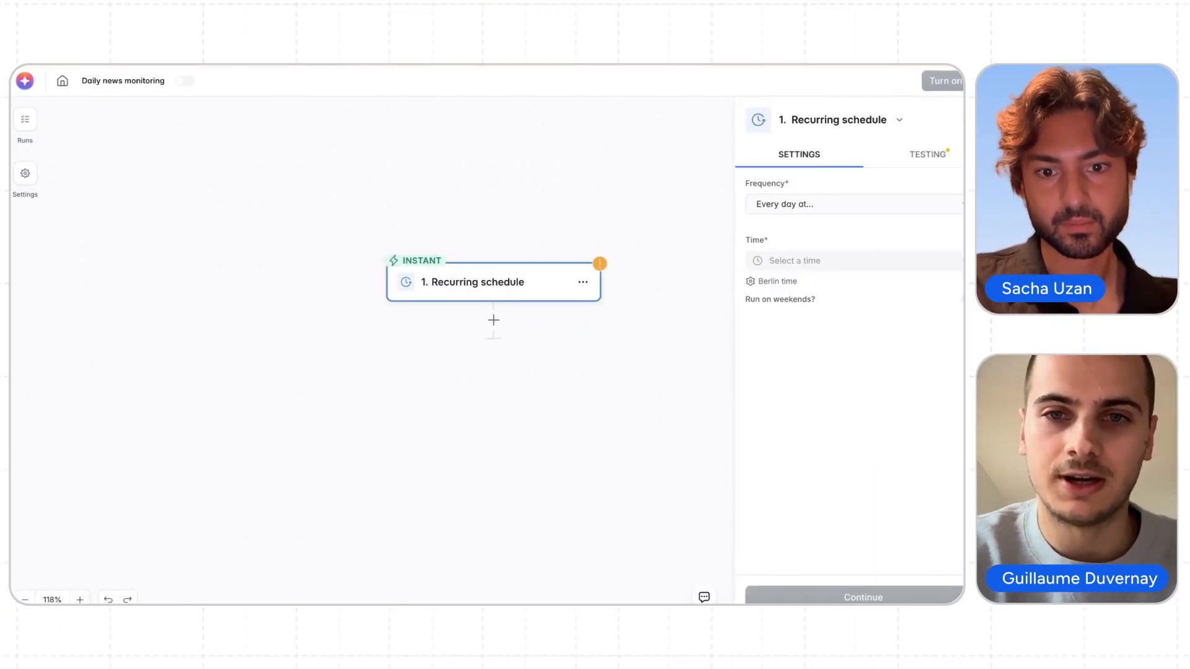
Step: View the trigger types available to replace the Recurring schedule, then close the selection without choosing one
click(583, 282)
click(675, 345)
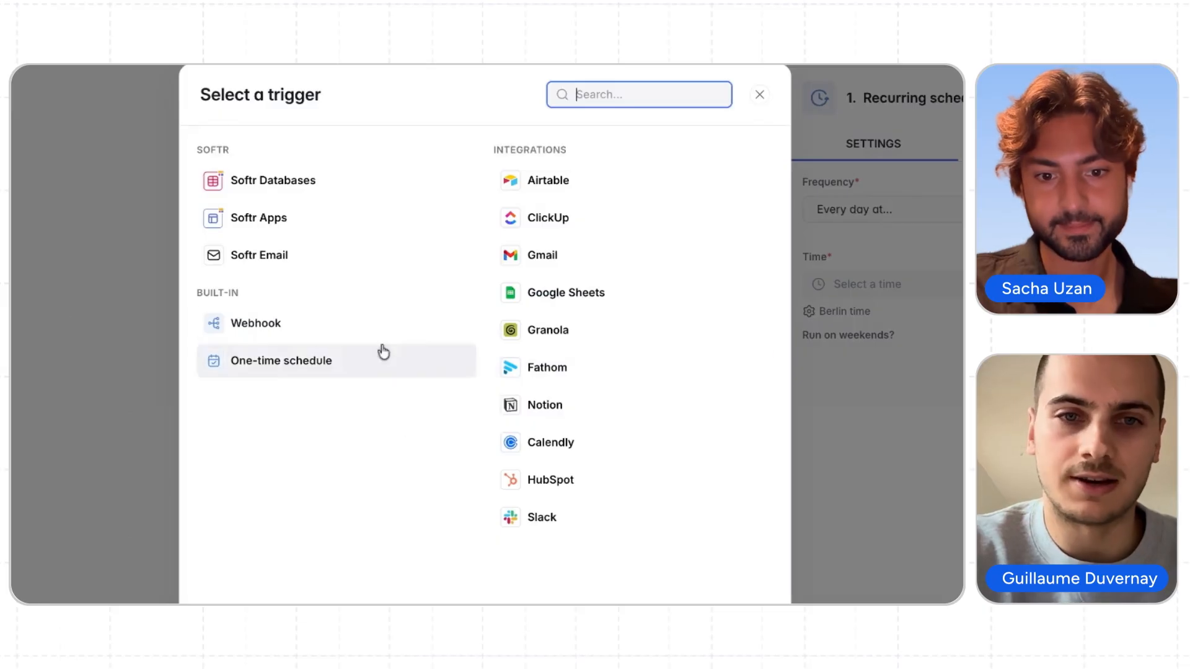
click(87, 402)
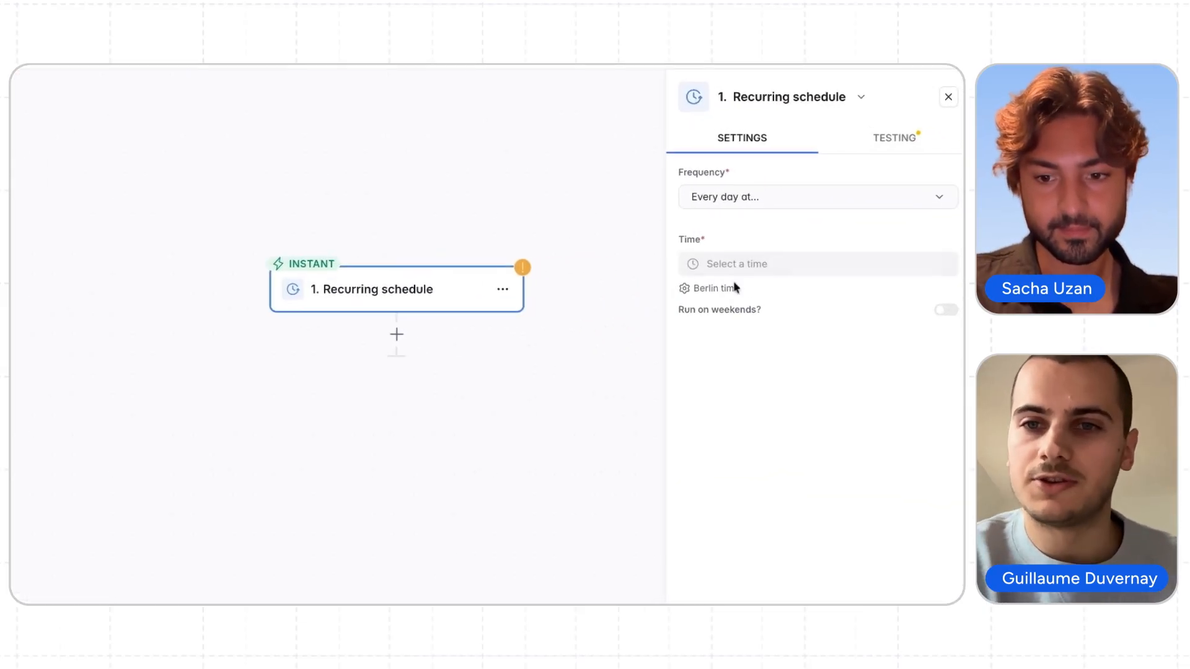
Step: Set the daily Recurring schedule trigger's time to 8:00 AM
click(775, 262)
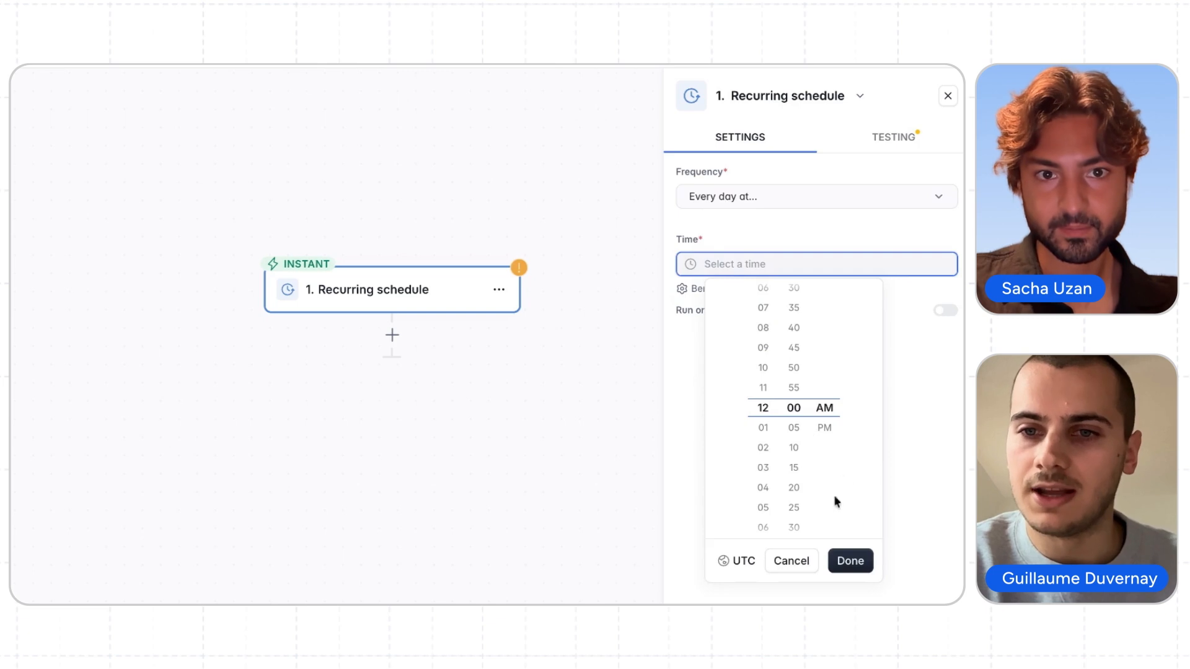
scroll(768, 381, up, 3)
click(858, 563)
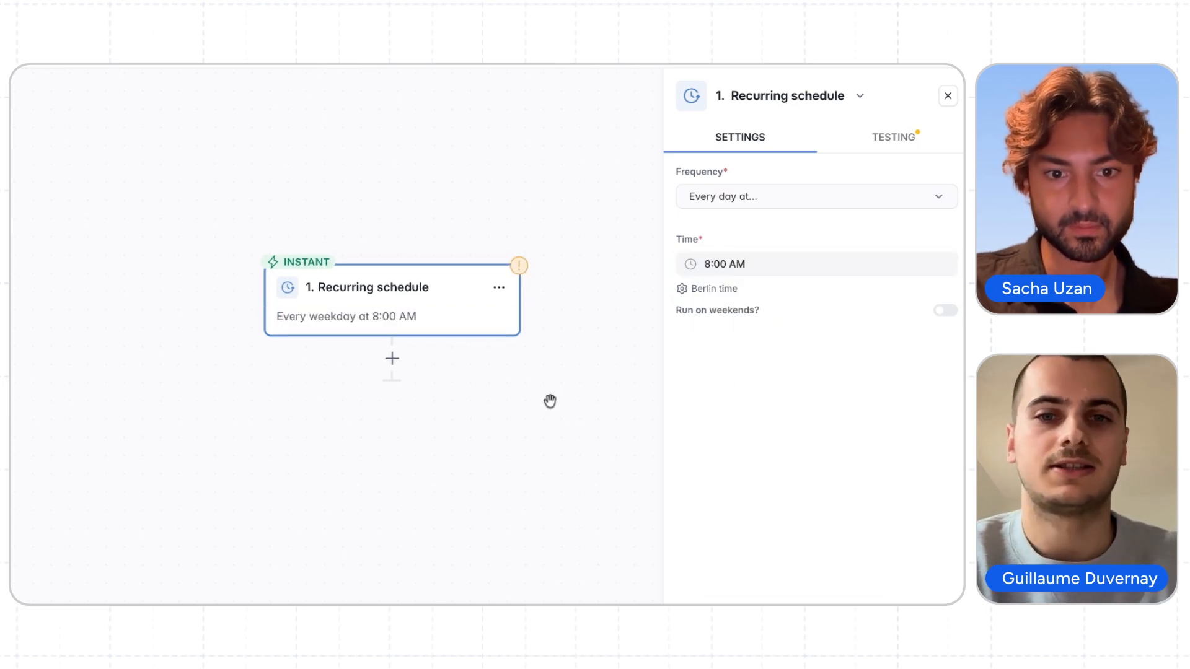
Step: Add Linkup's Search the web action after the Recurring schedule trigger with the query "Find recent news on cybersecurity"
click(391, 358)
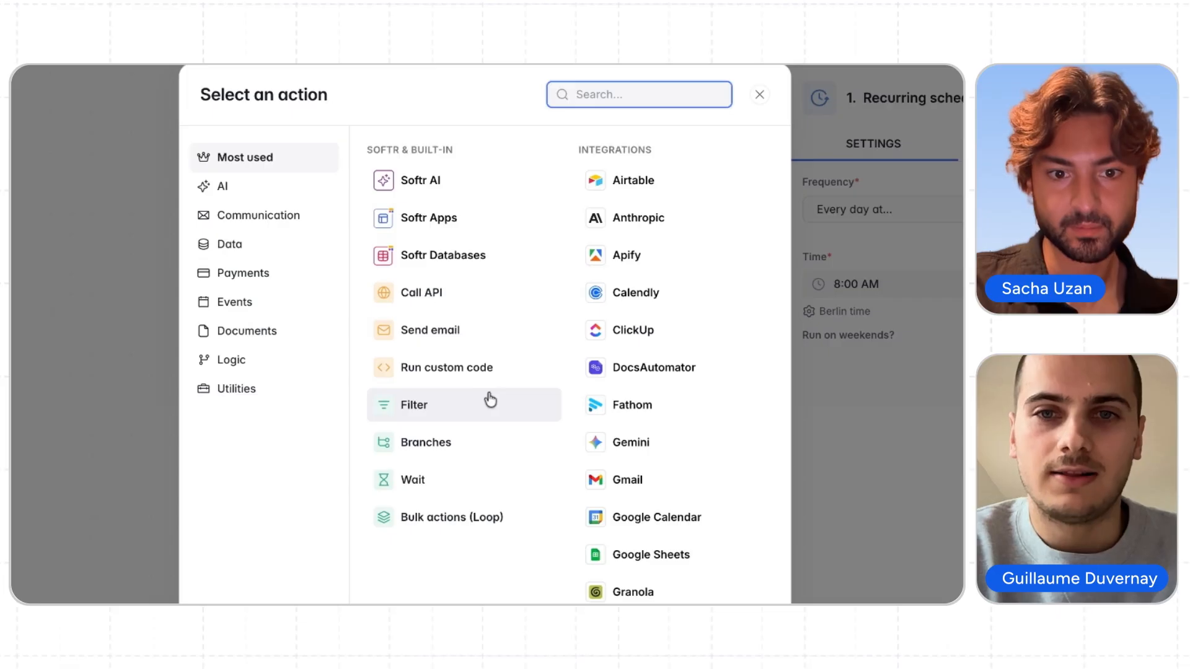
scroll(682, 426, down, 2)
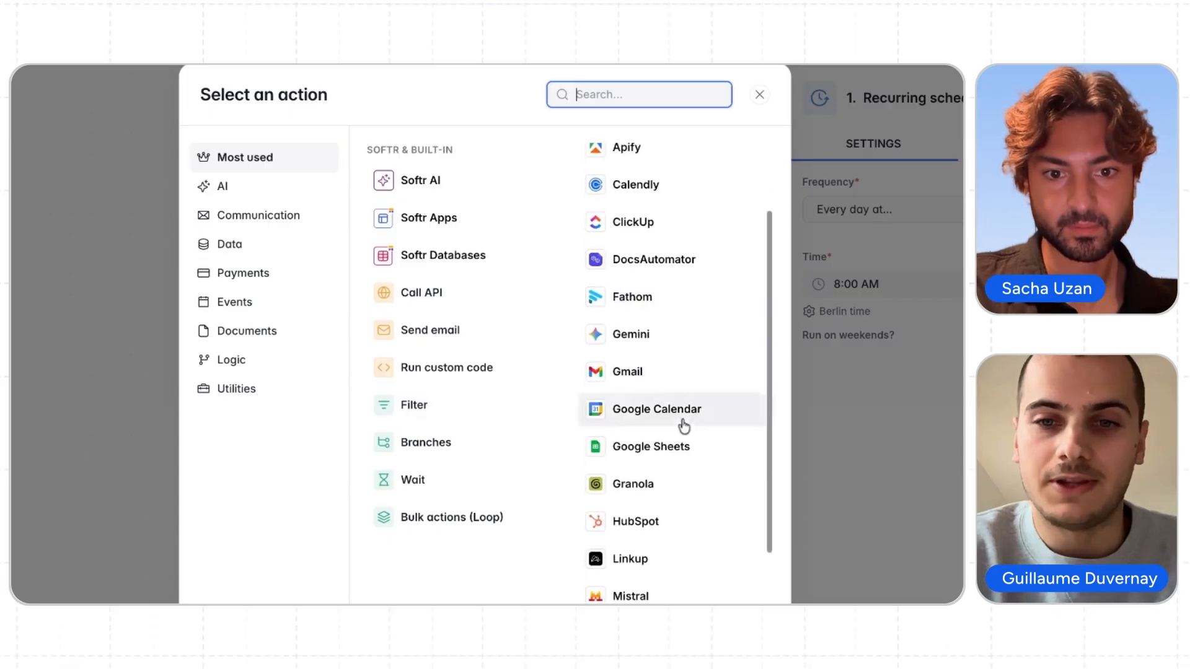
click(667, 562)
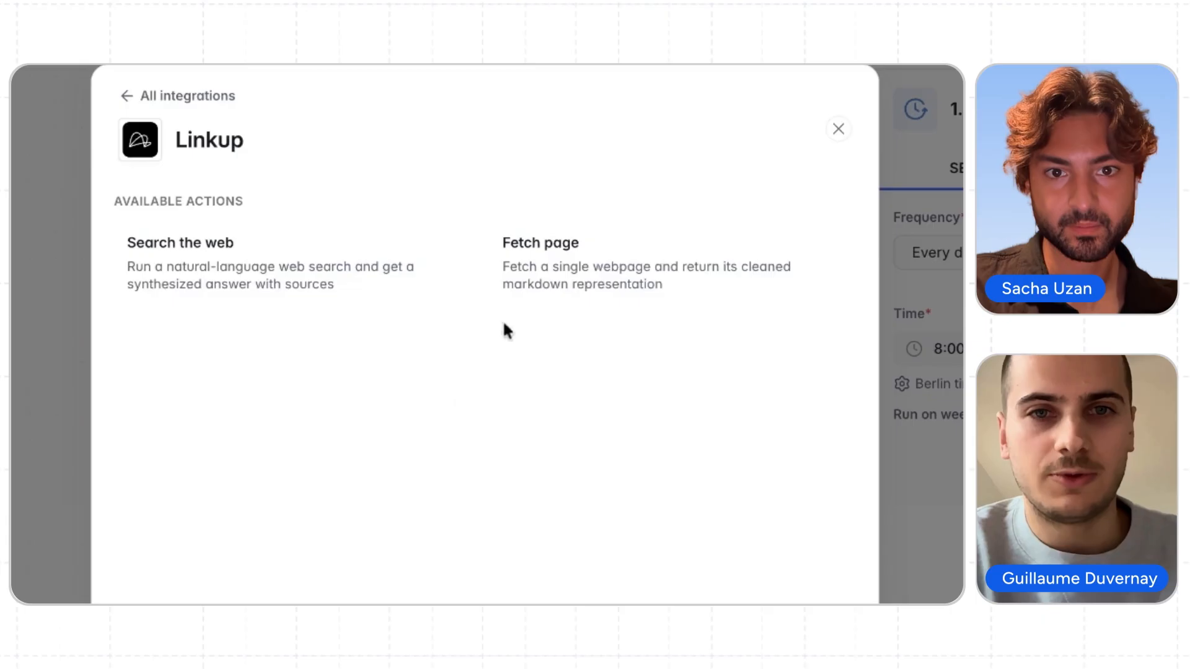
click(303, 285)
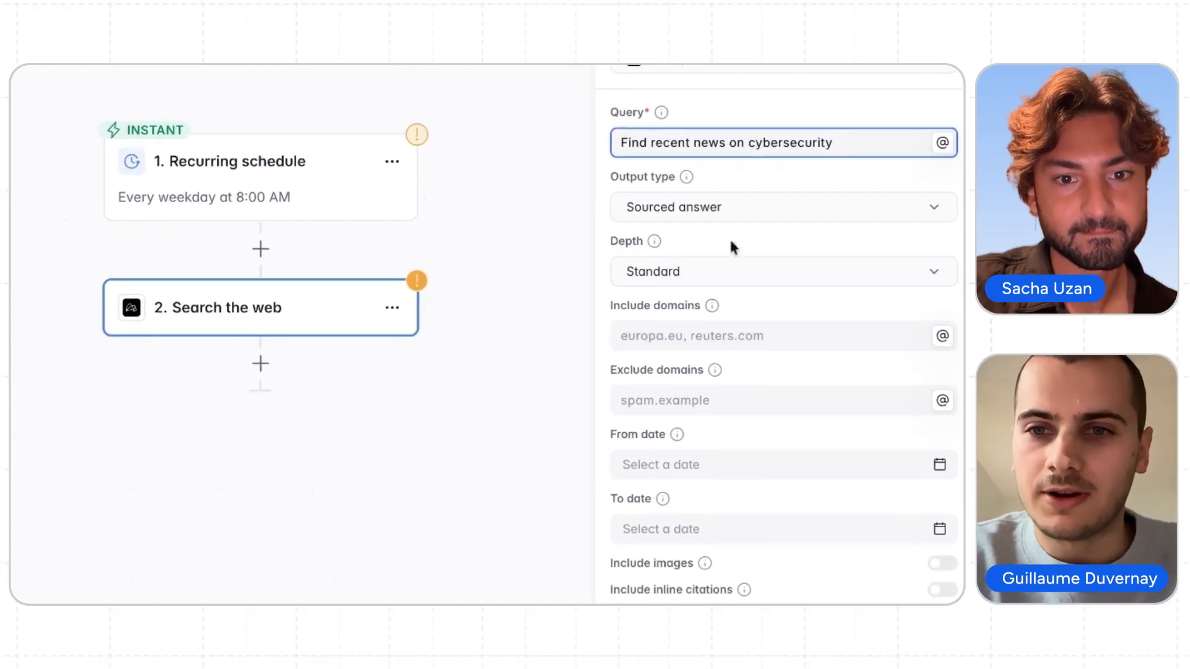
Step: Set the search's output type to Structured output and paste a JSON schema for a news array requiring title, datePublished, url and snippet
click(697, 209)
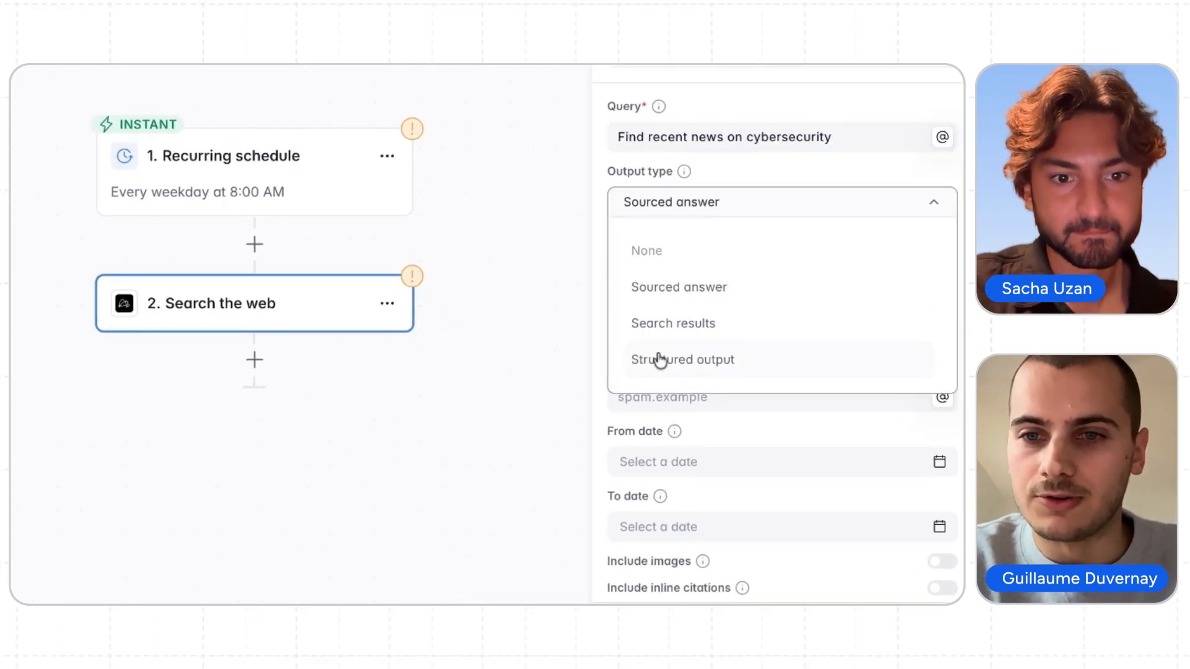
click(751, 364)
click(658, 273)
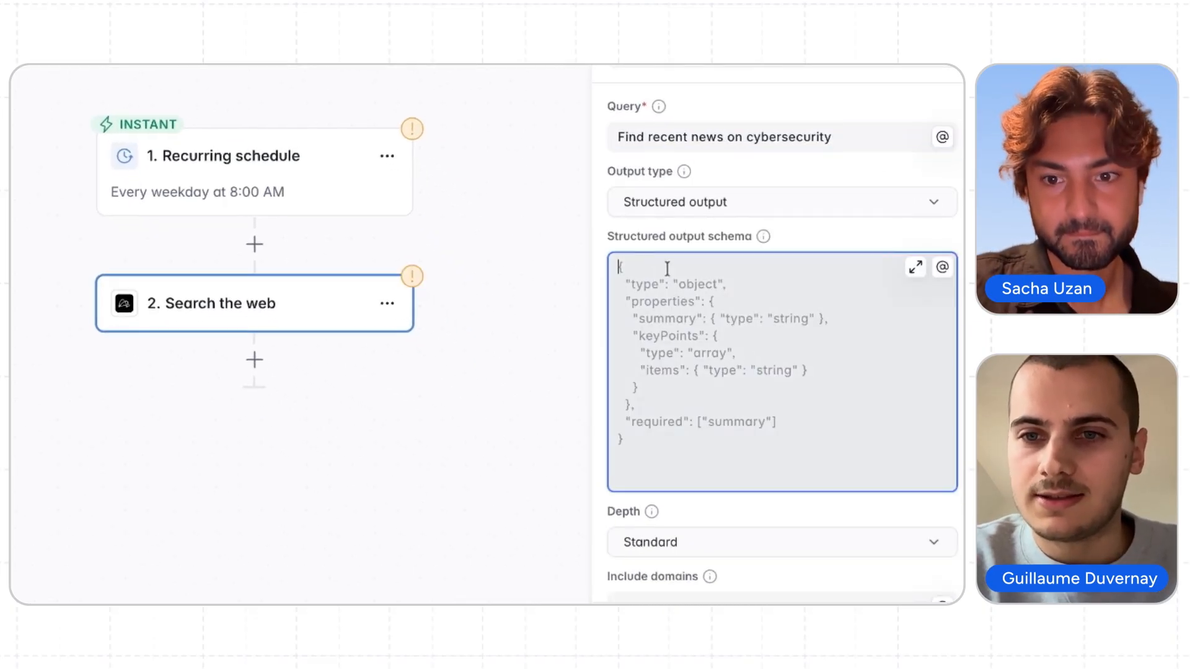
key(ctrl+v)
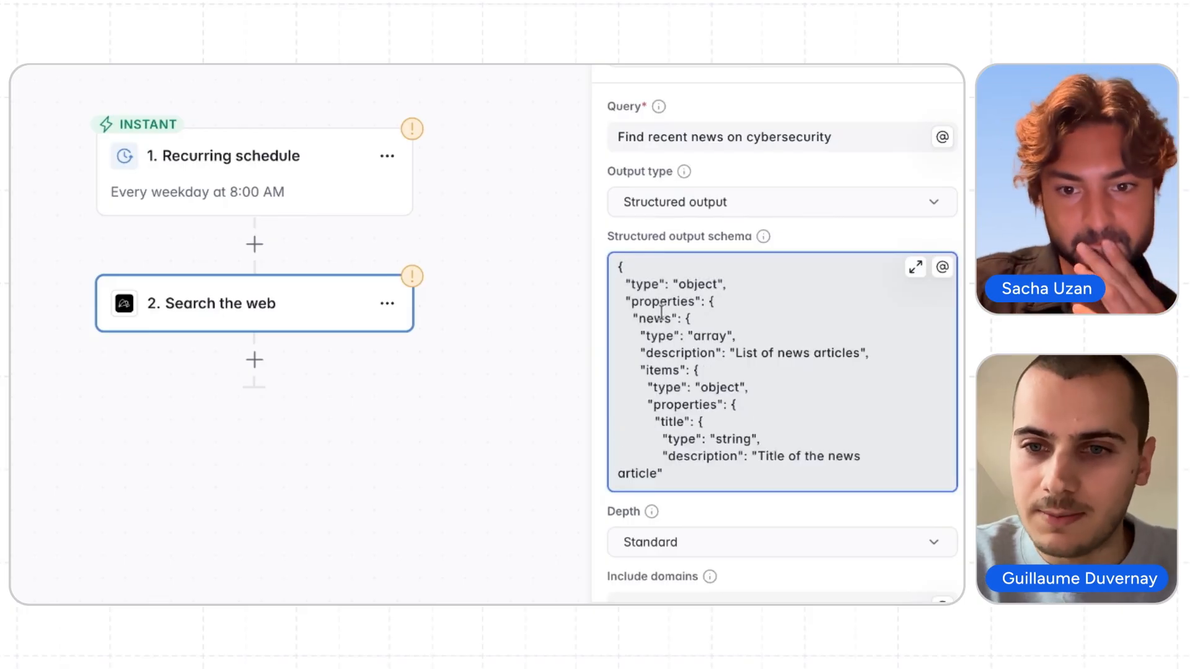
scroll(687, 331, down, 10)
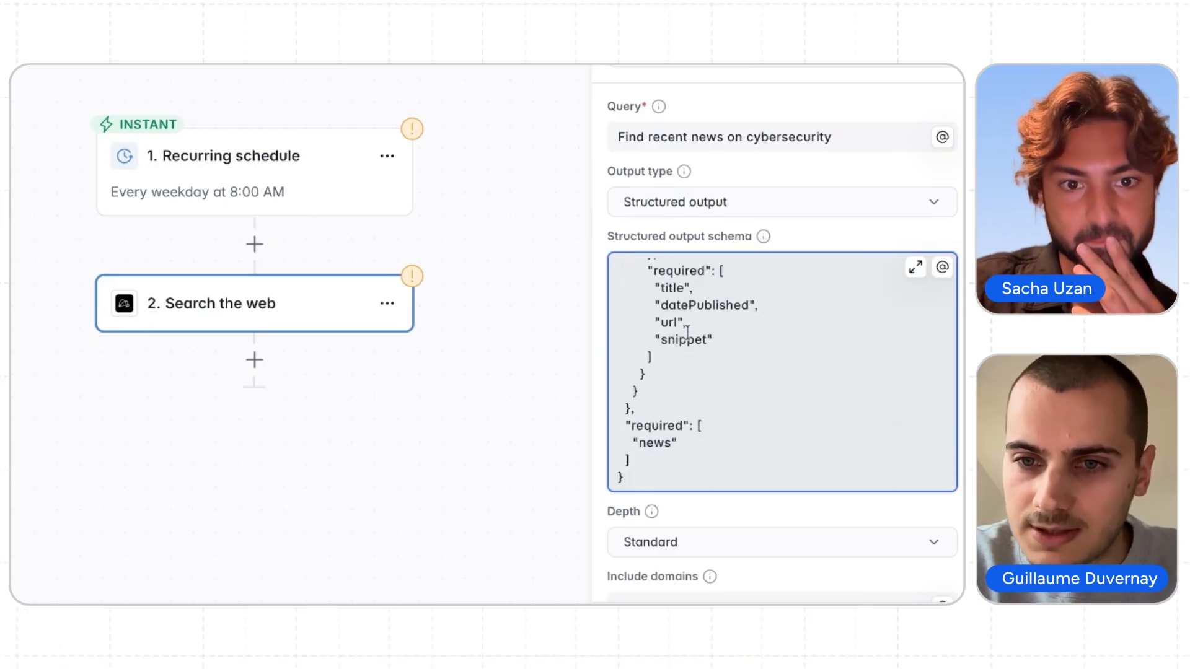
scroll(687, 333, up, 10)
Step: View the search depth options without changing the selection, and look over the remaining search settings
scroll(730, 265, down, 5)
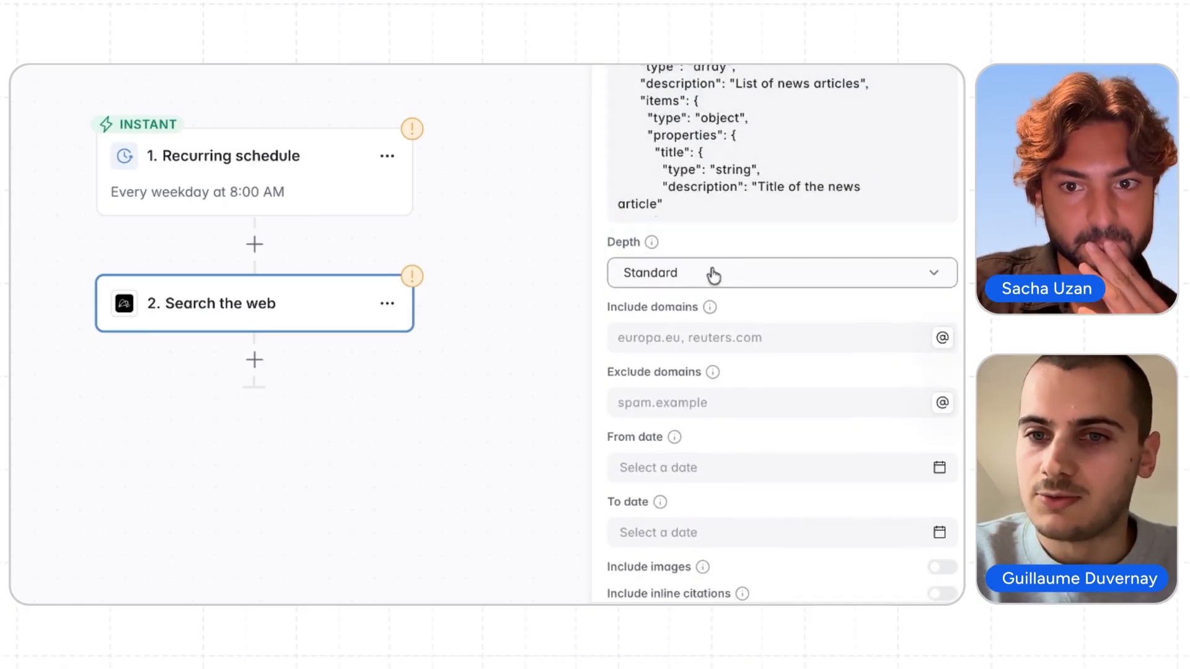
click(713, 274)
click(705, 279)
click(726, 279)
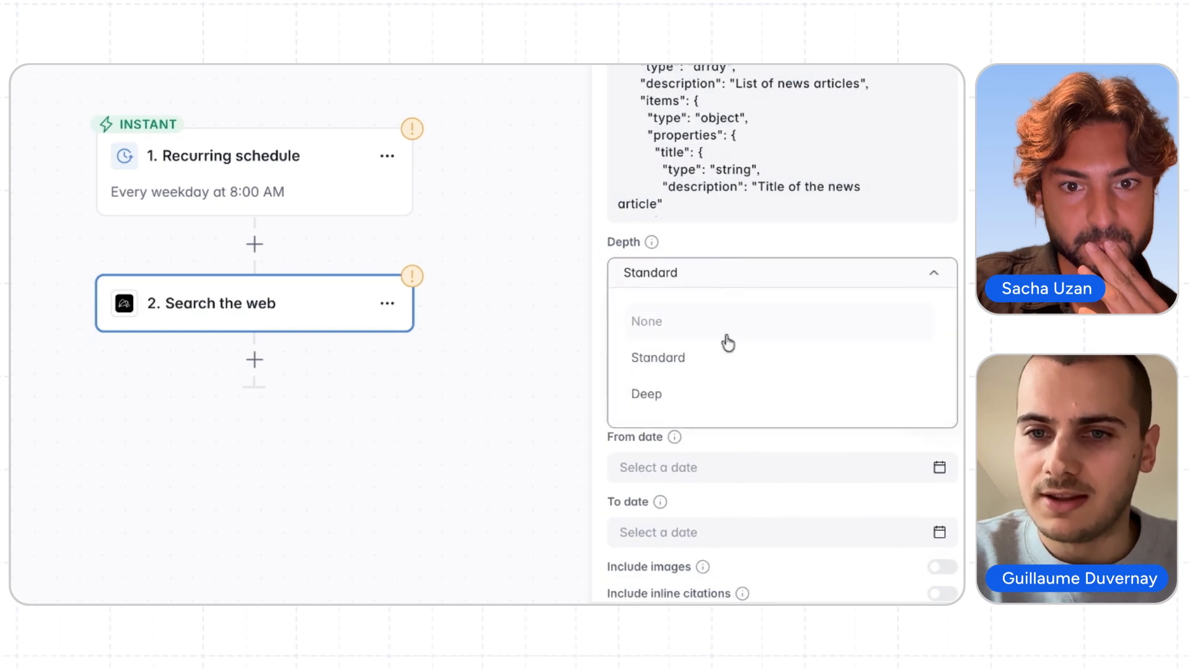
click(703, 280)
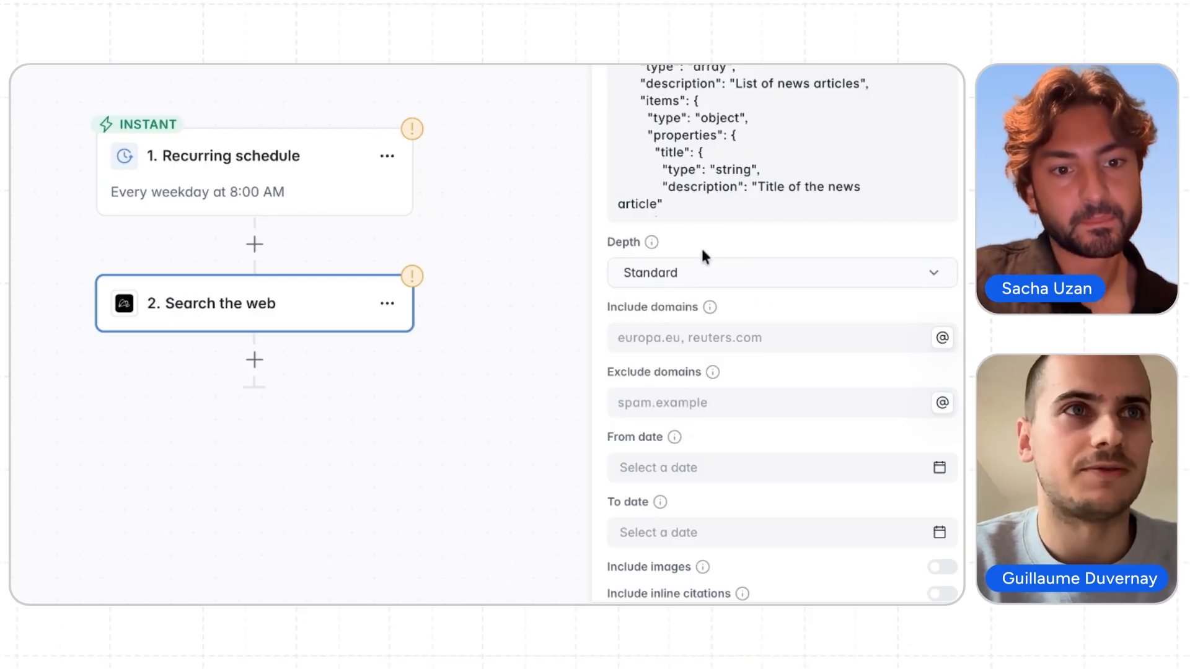
scroll(700, 245, down, 3)
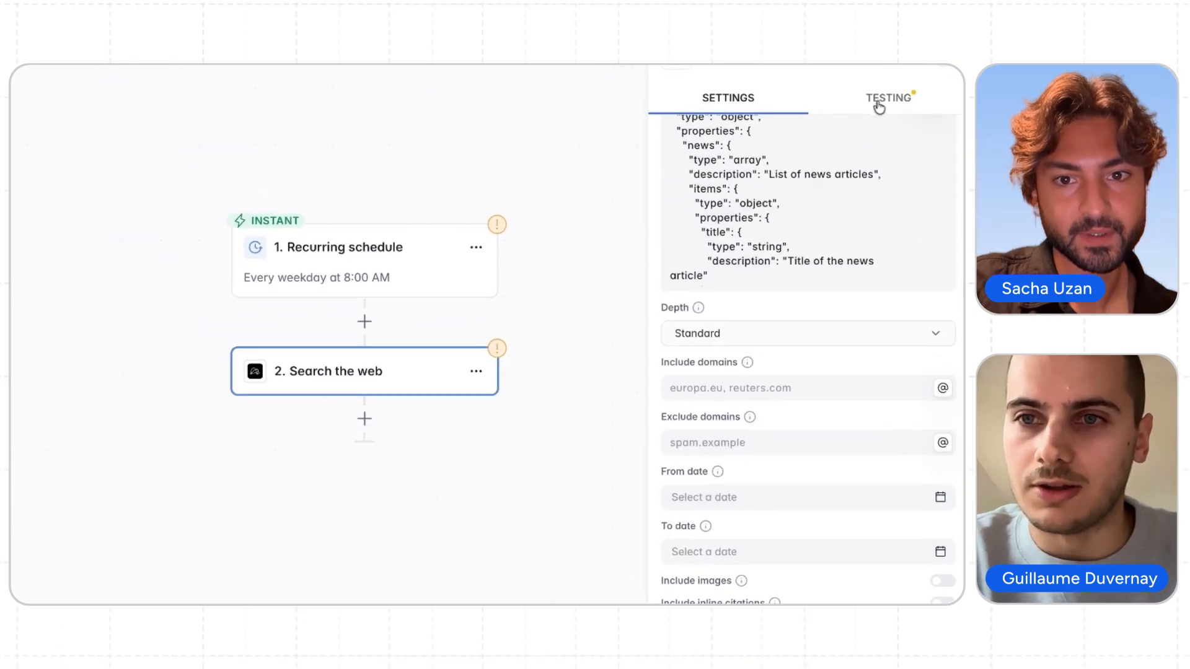
Step: Test the Search the web action and review the structured news items it returns
click(885, 138)
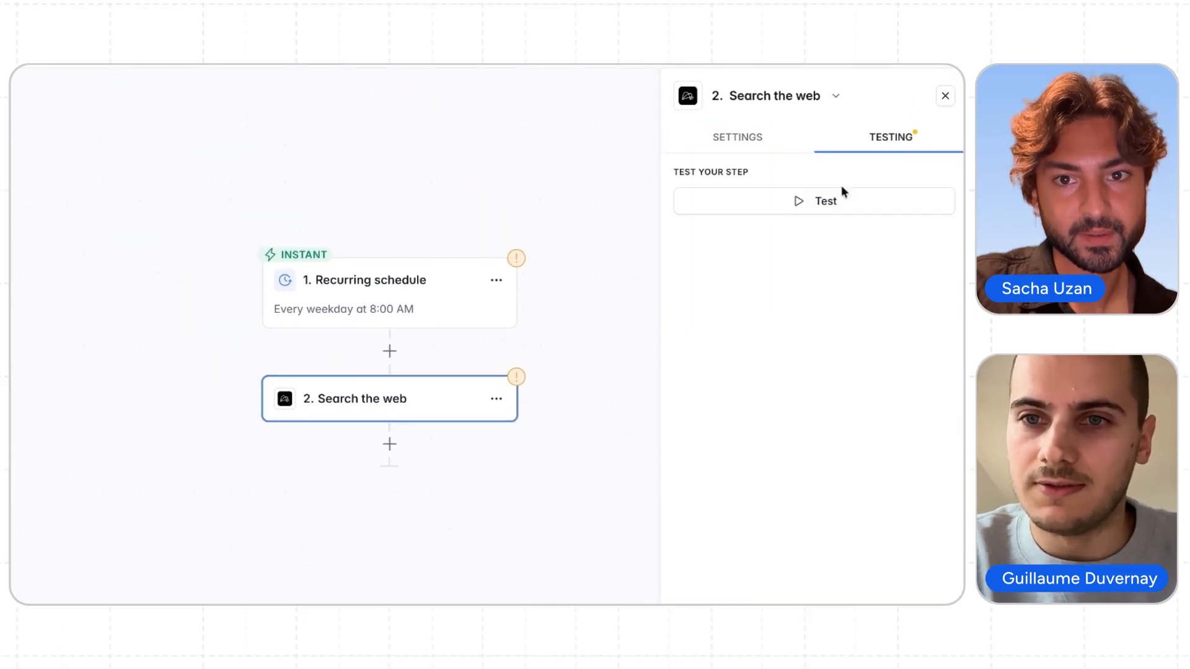
click(757, 203)
scroll(799, 345, down, 15)
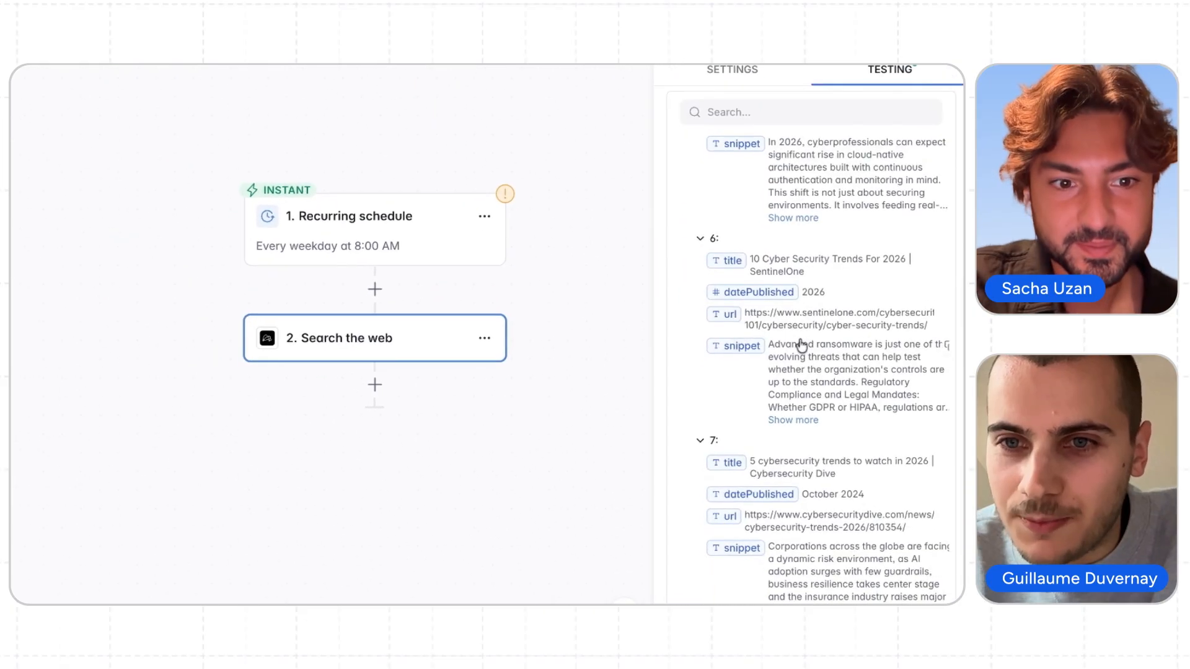
scroll(798, 316, up, 18)
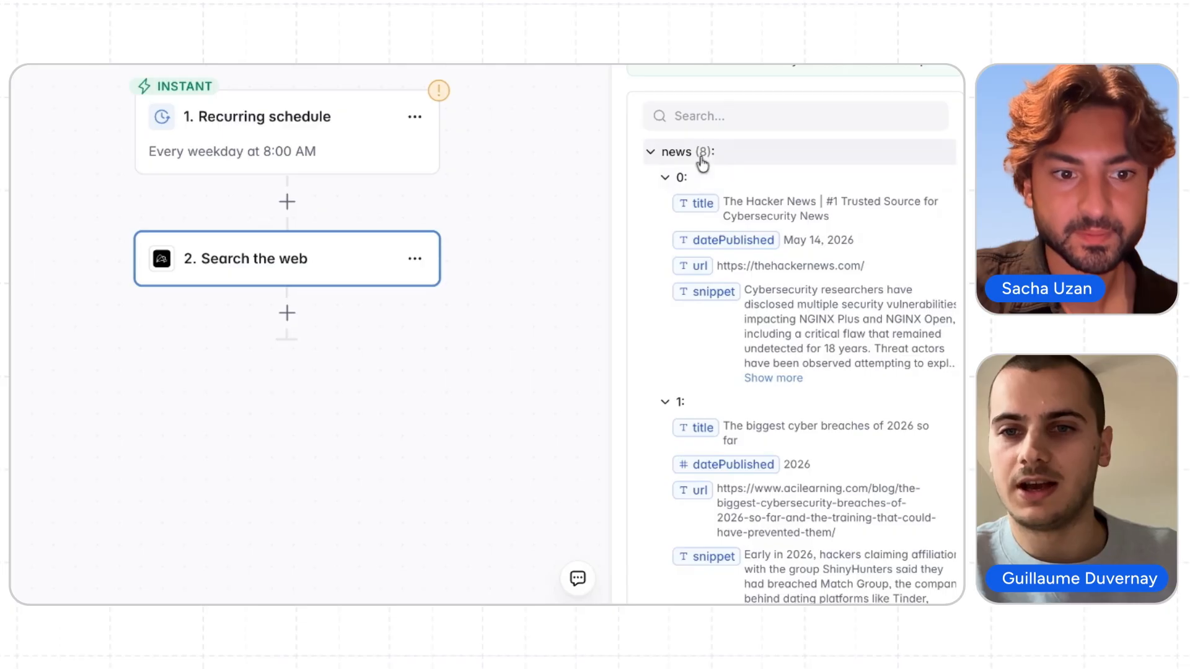
scroll(711, 374, down, 15)
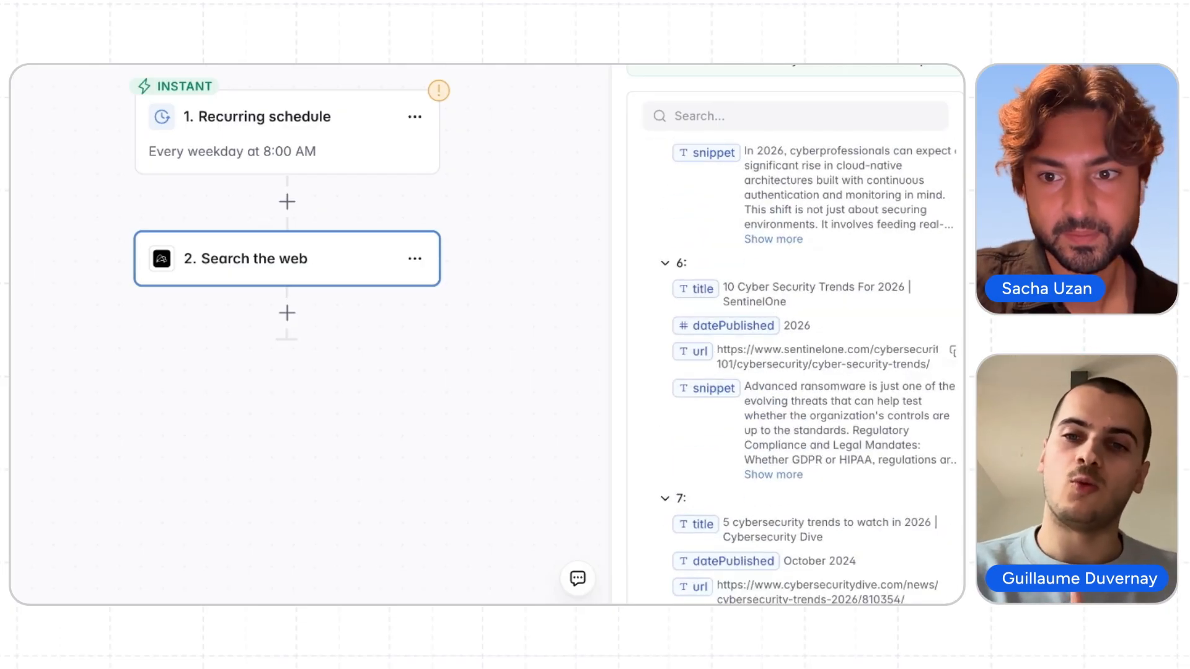
Step: Switch to the Industry News Hub app and open its data
click(152, 84)
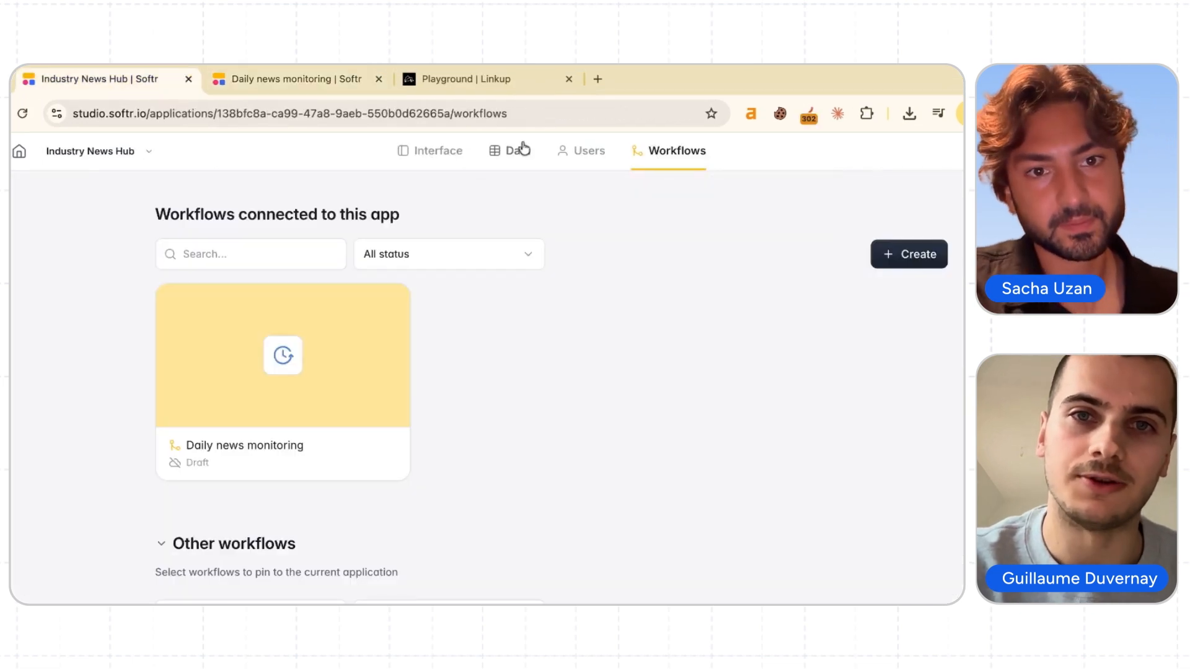
click(524, 149)
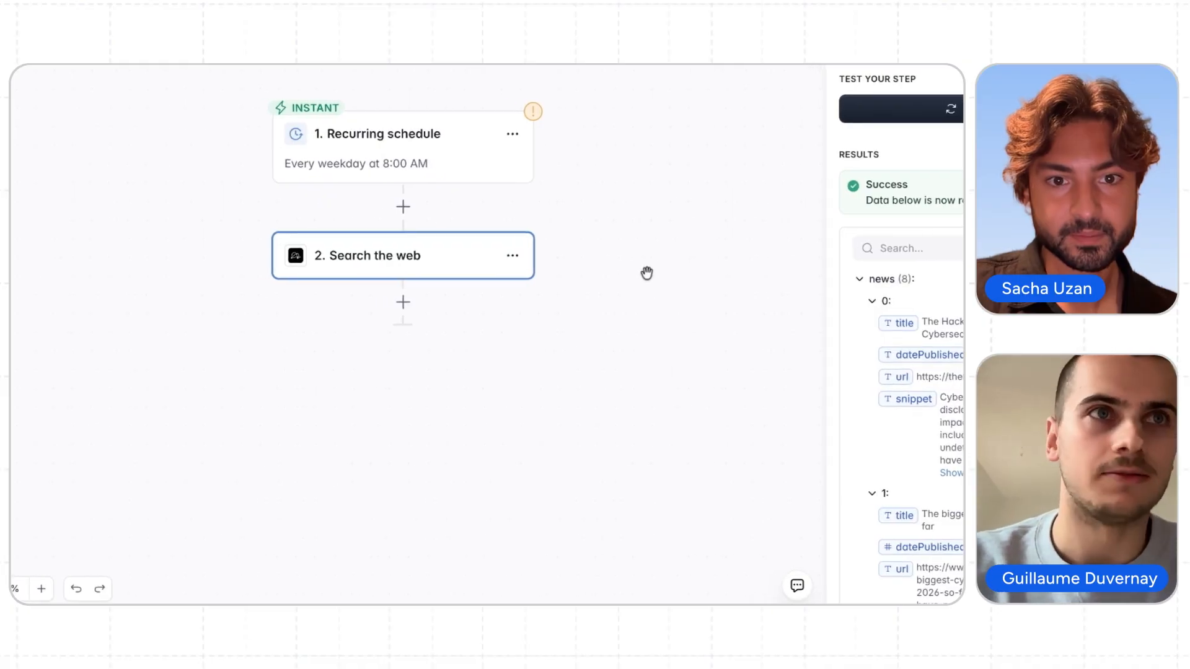
Step: Add a Bulk actions (Loop) step after Search the web that runs for each item in its news list
click(404, 305)
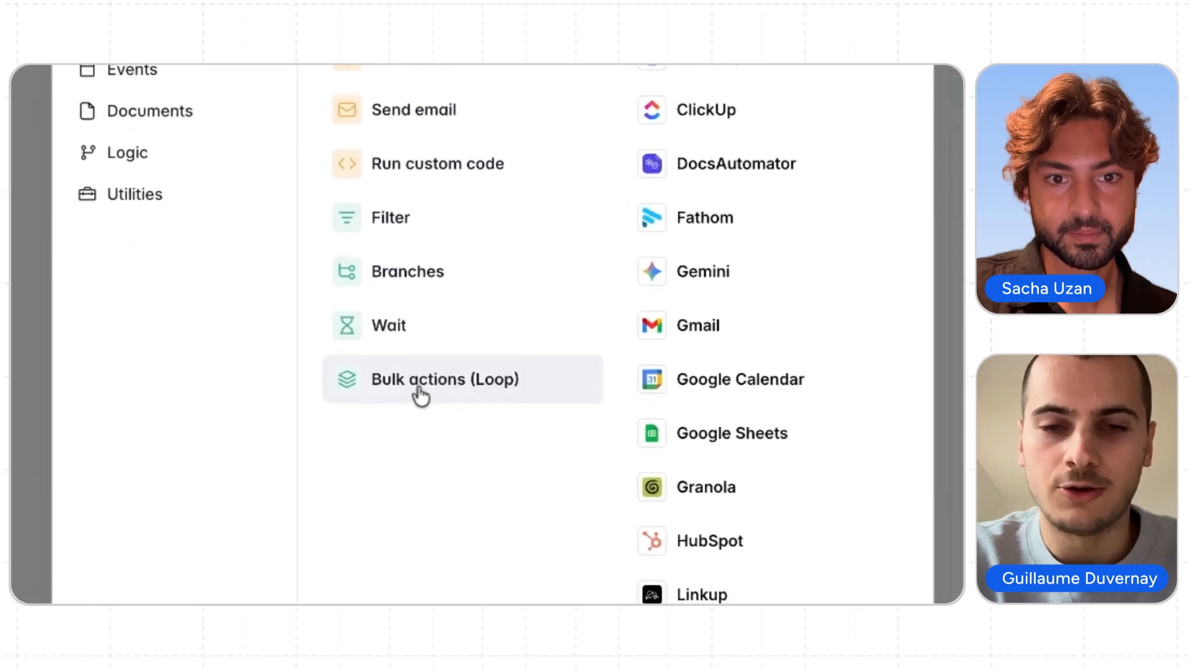
click(421, 395)
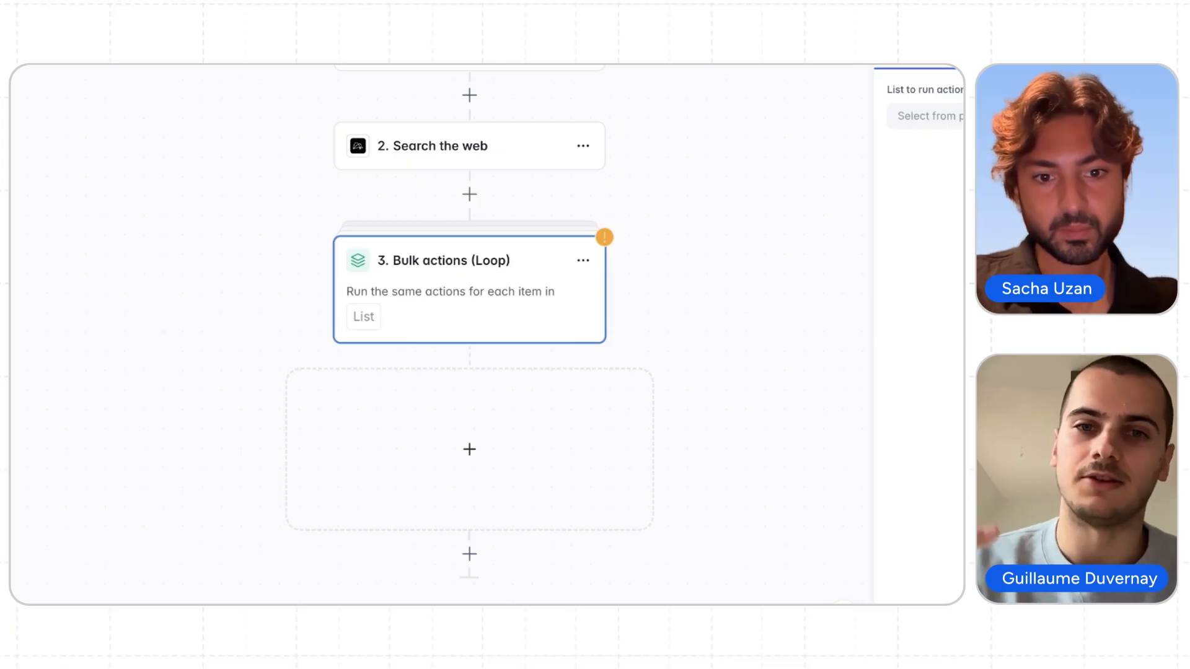
click(518, 303)
click(744, 159)
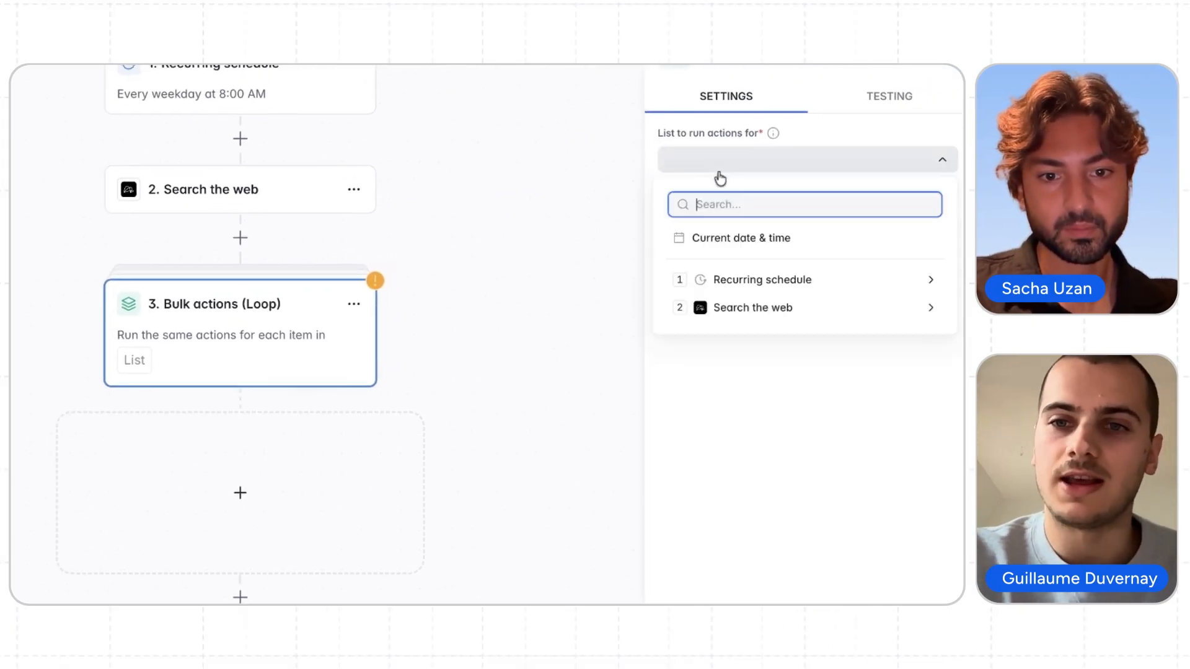
click(718, 309)
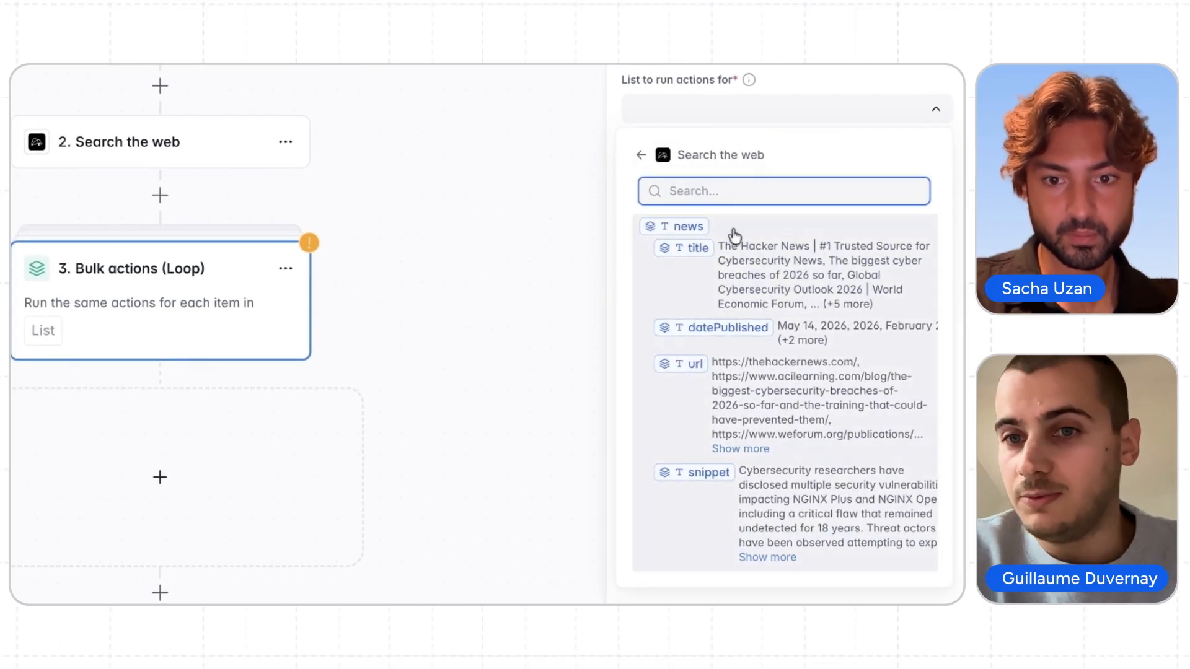
click(735, 234)
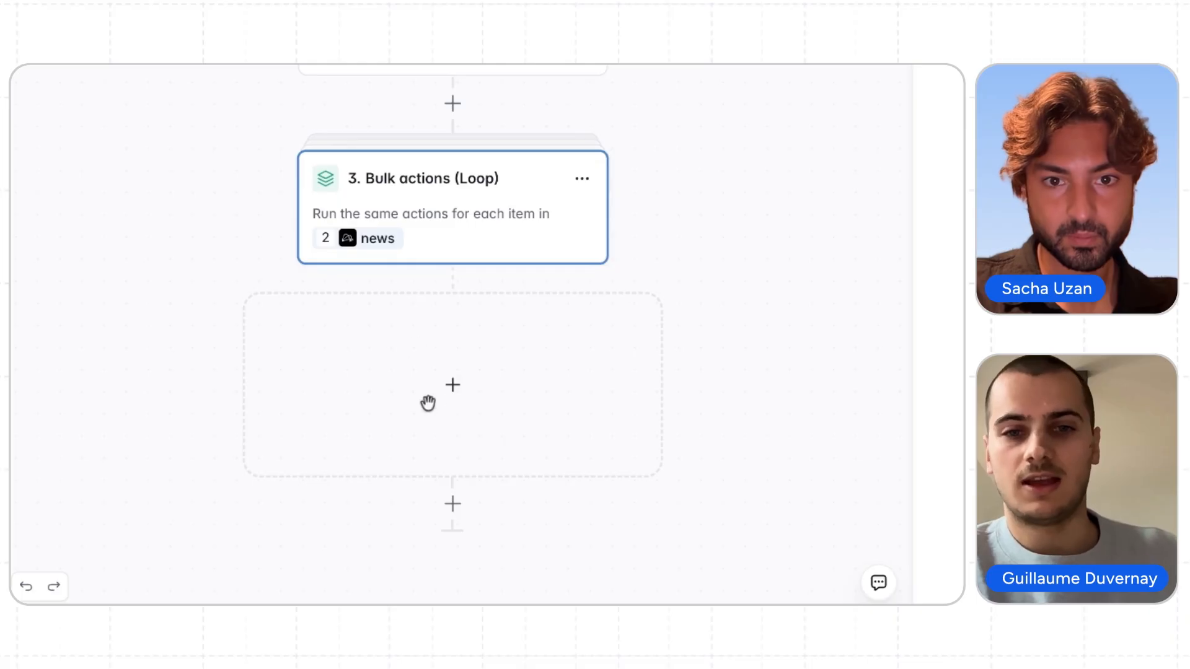
Step: Add a Softr Databases Add record action inside the loop, targeting the News table of the Industry News Hub database
click(452, 386)
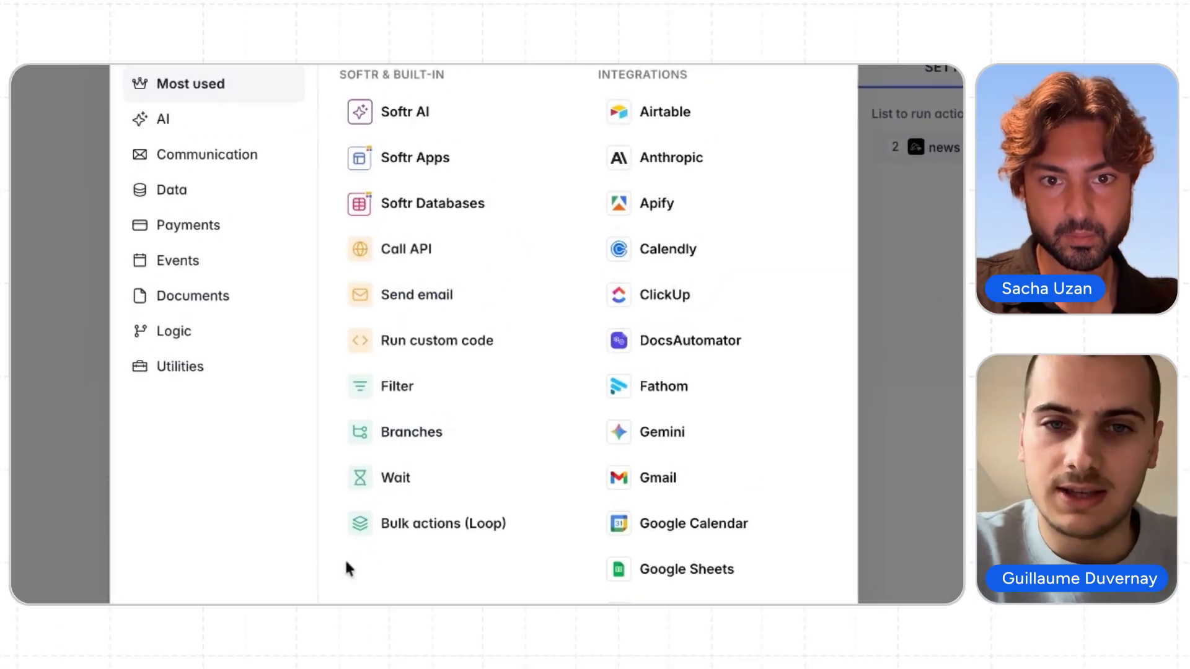
scroll(385, 567, down, 5)
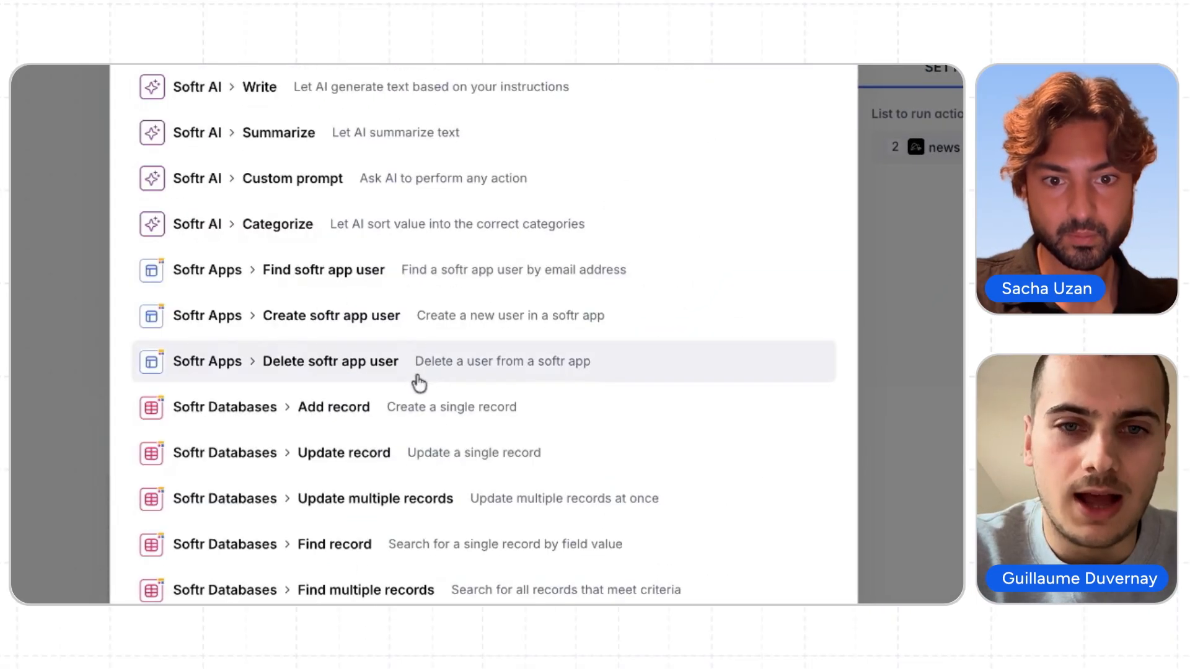
click(393, 411)
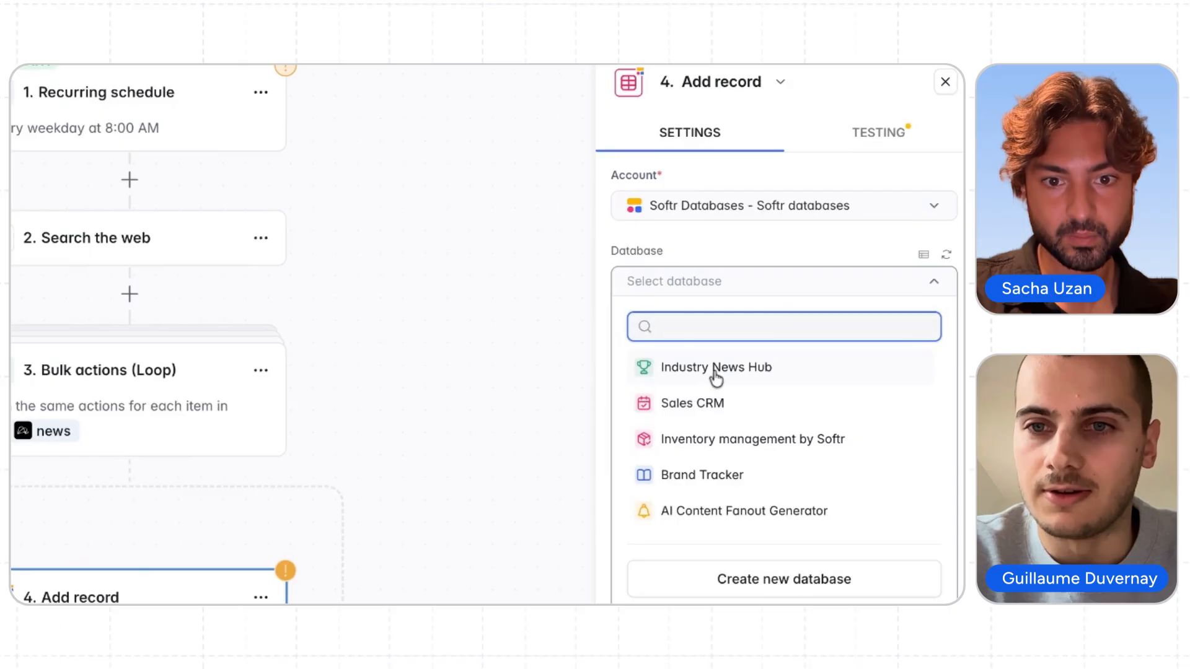
click(737, 367)
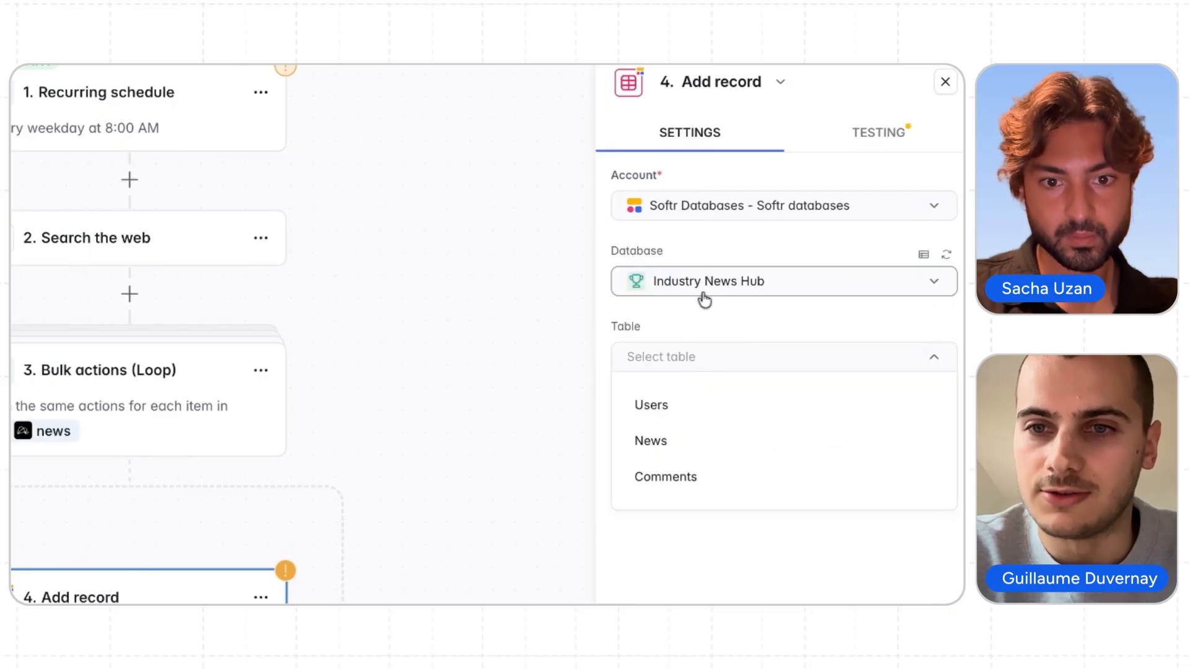
click(684, 457)
Step: Include the Title, Description, Source URL and News Date fields in the new News record
click(642, 465)
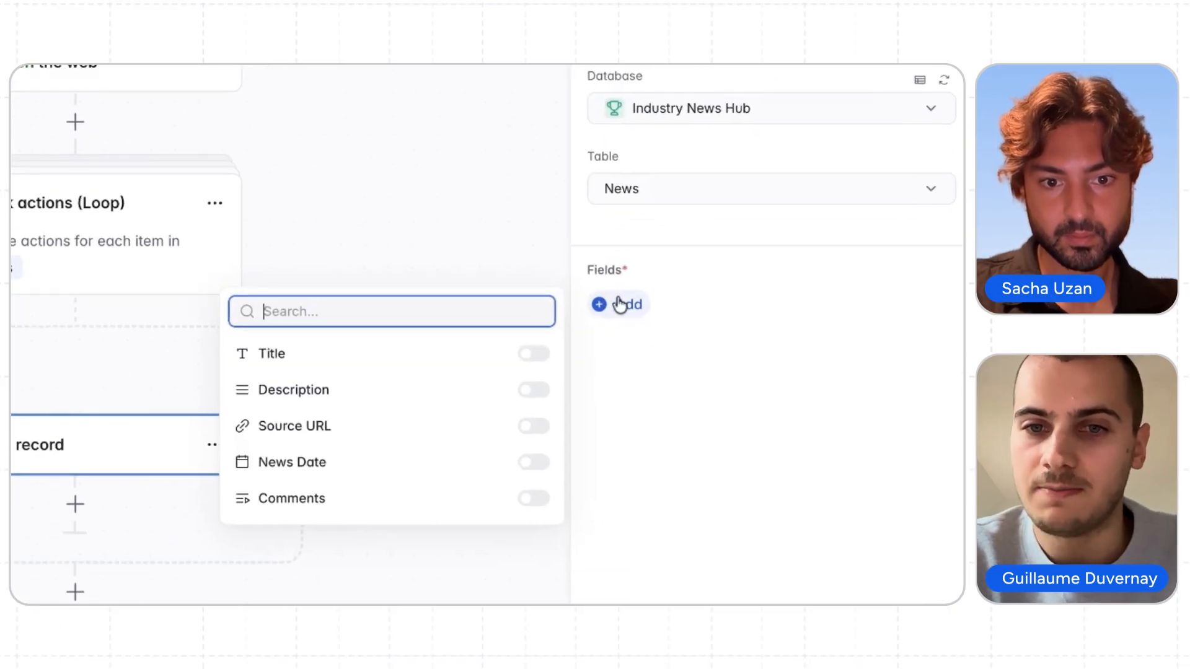
click(521, 283)
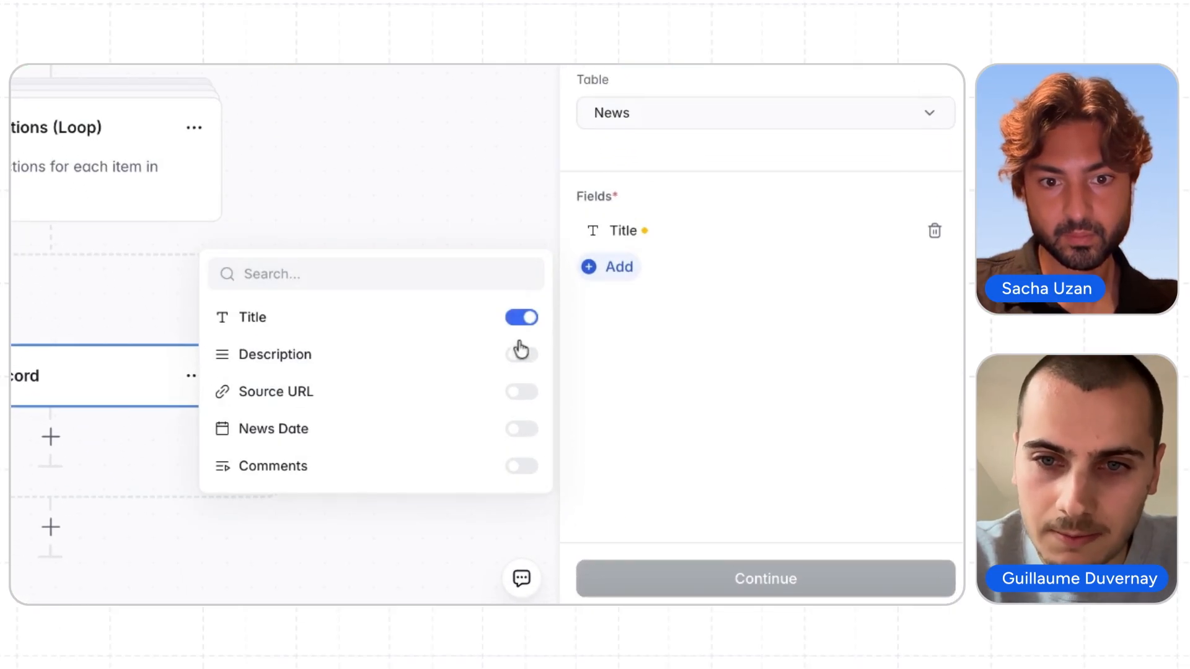
click(521, 356)
click(525, 425)
click(522, 497)
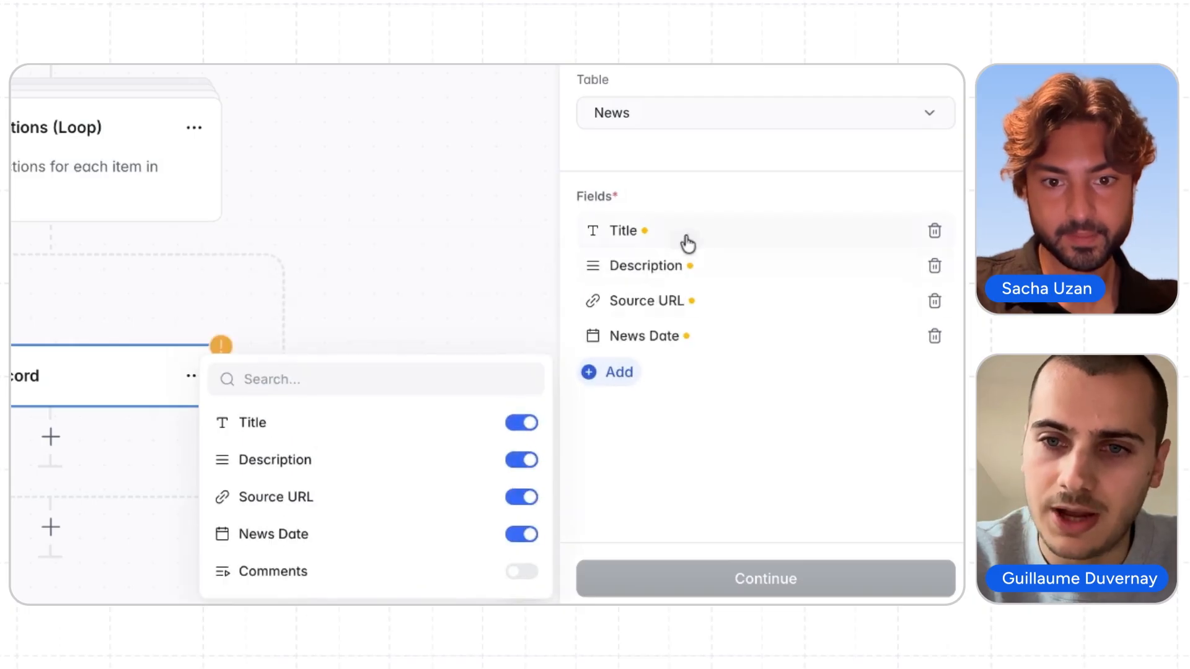
Step: Map the record's Title field to the current loop item's title
click(682, 238)
click(520, 319)
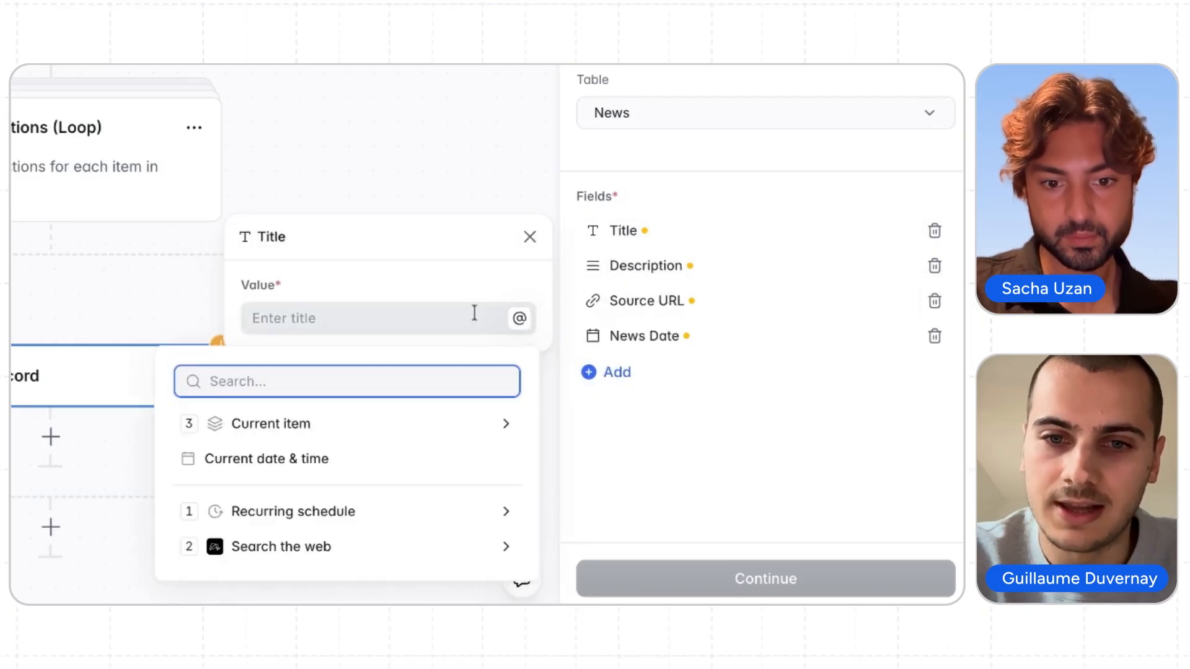
click(254, 437)
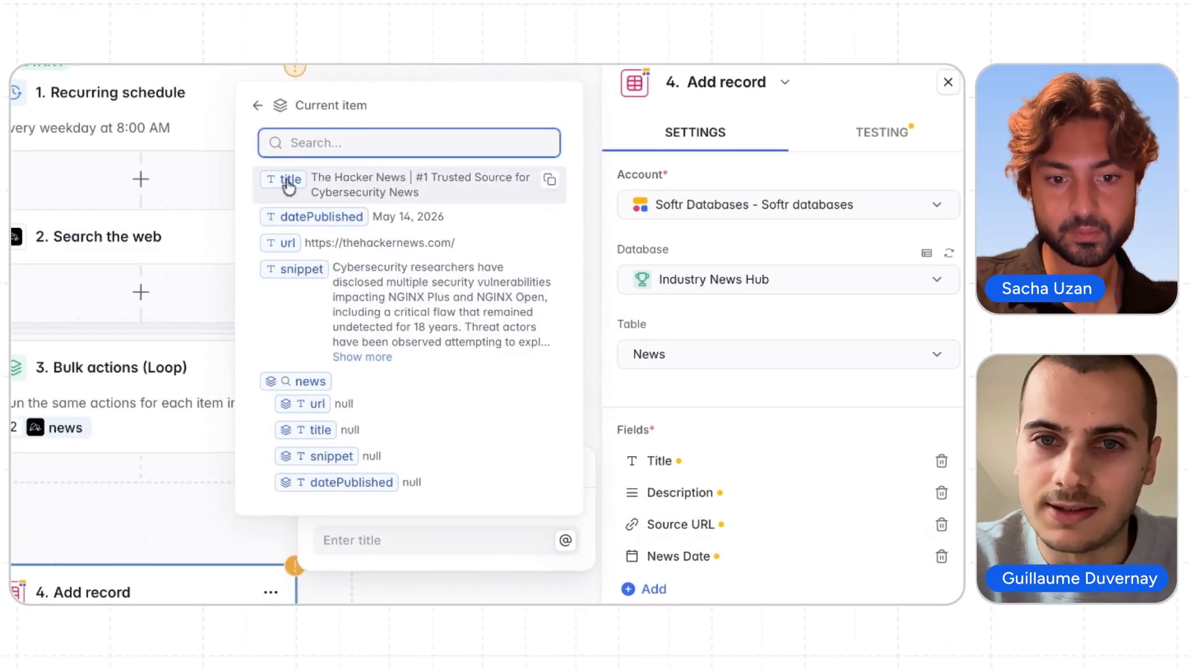
click(338, 184)
Step: Map the record's Description field to the current loop item's snippet
click(682, 493)
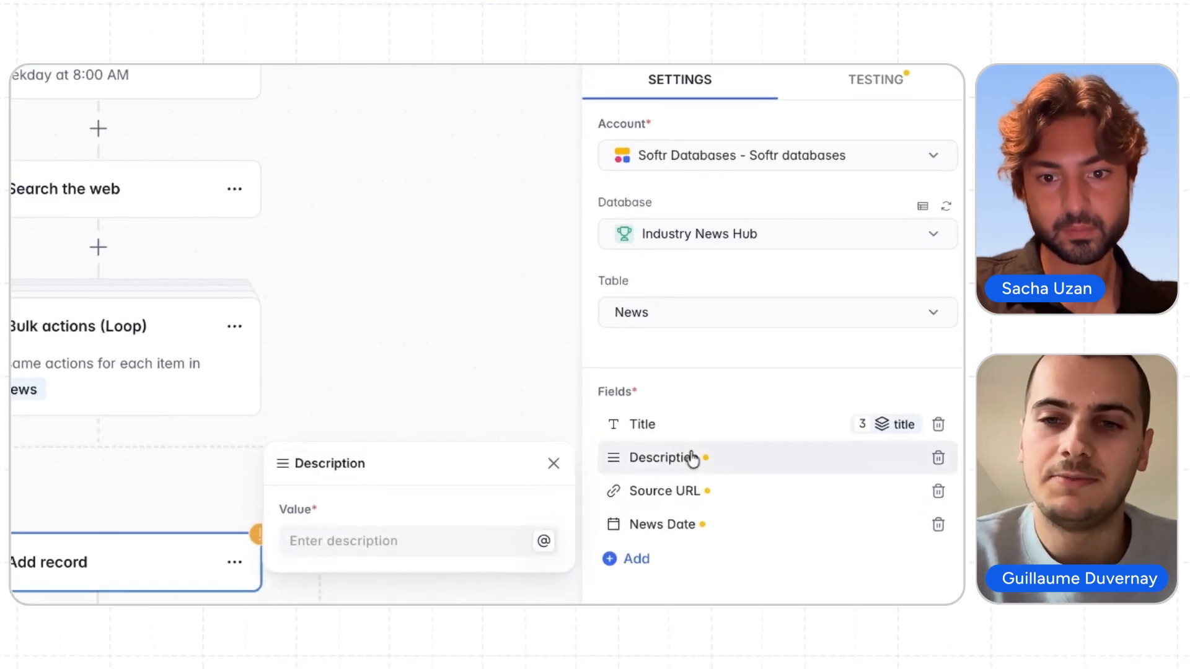
click(518, 507)
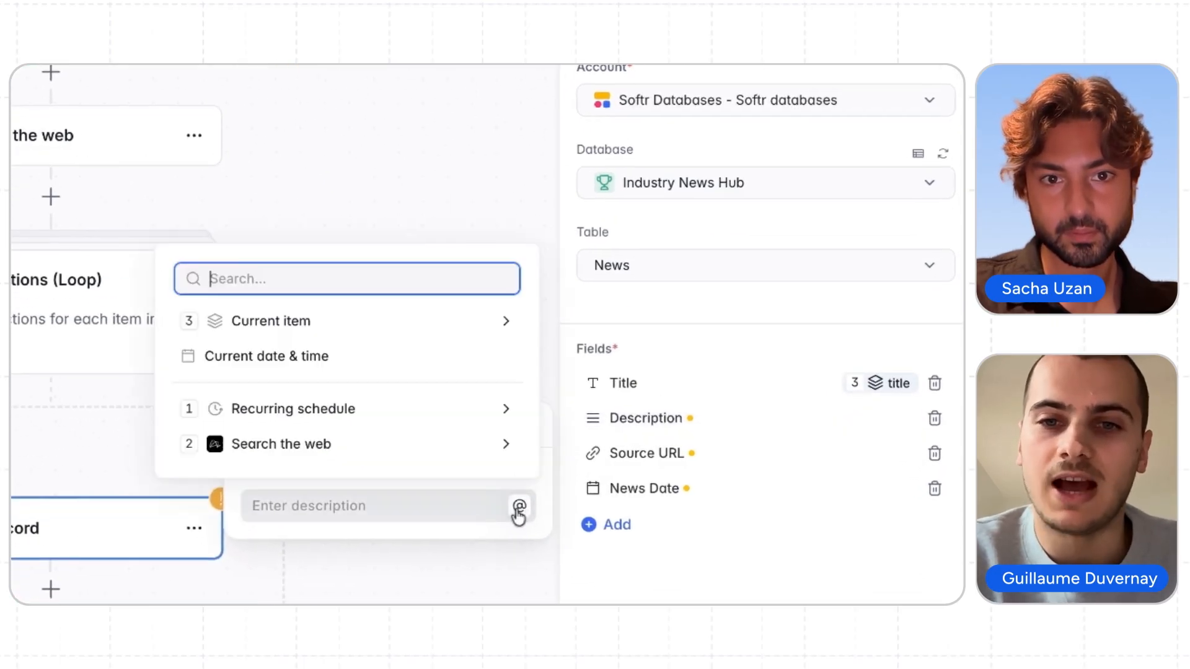
click(279, 319)
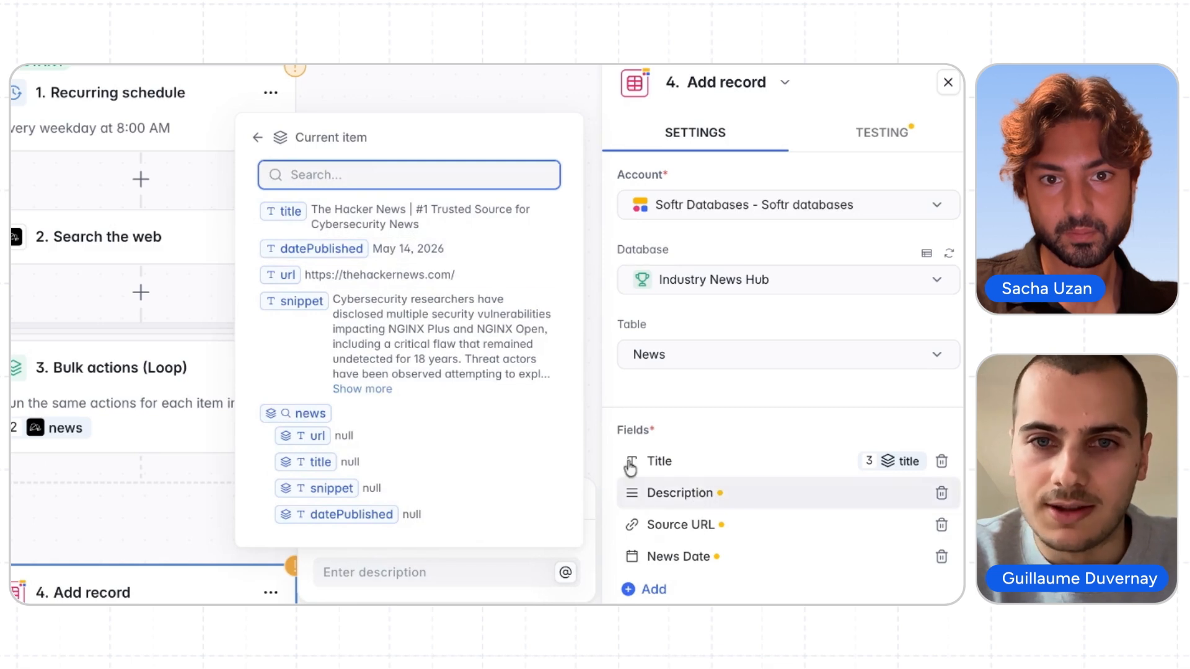
click(425, 358)
Step: Map the record's Source URL field to the current loop item's url
click(676, 524)
click(526, 550)
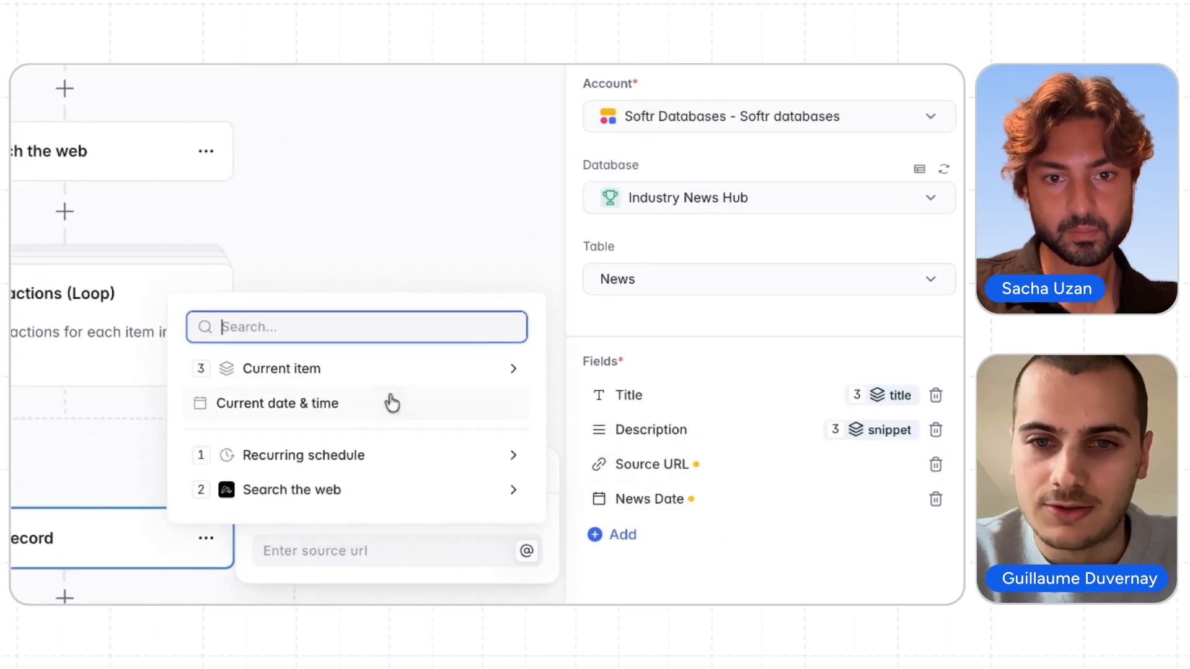
click(366, 370)
click(304, 210)
Step: Fill the record's News Date field from the current loop item
click(709, 487)
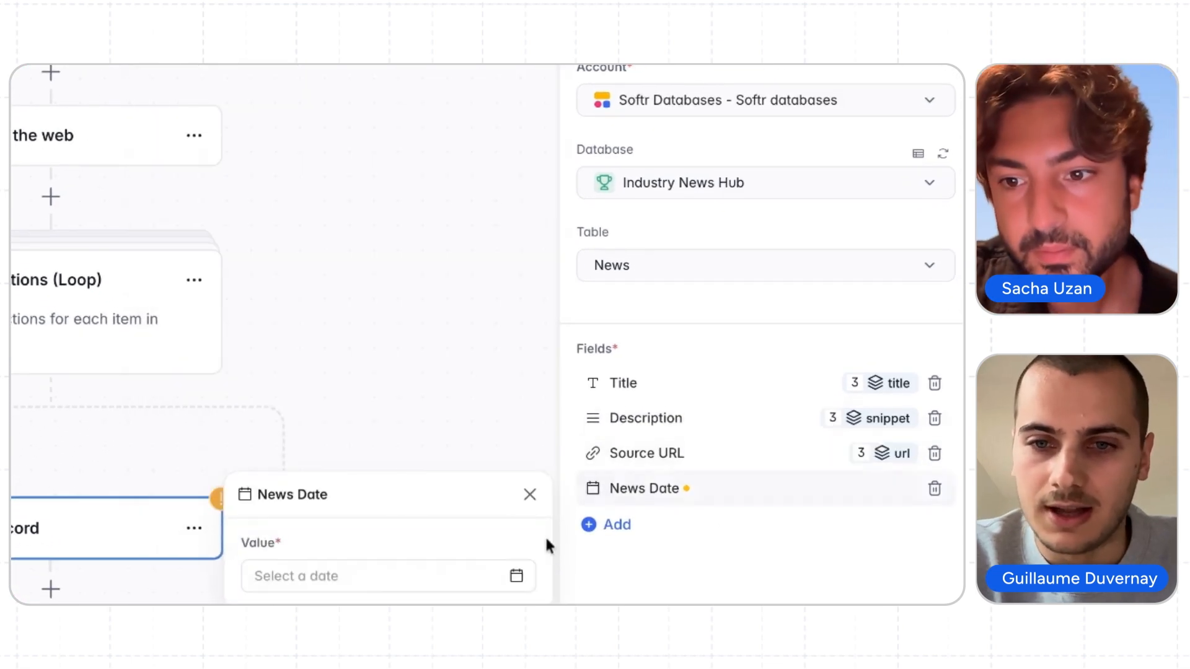
click(516, 575)
click(326, 436)
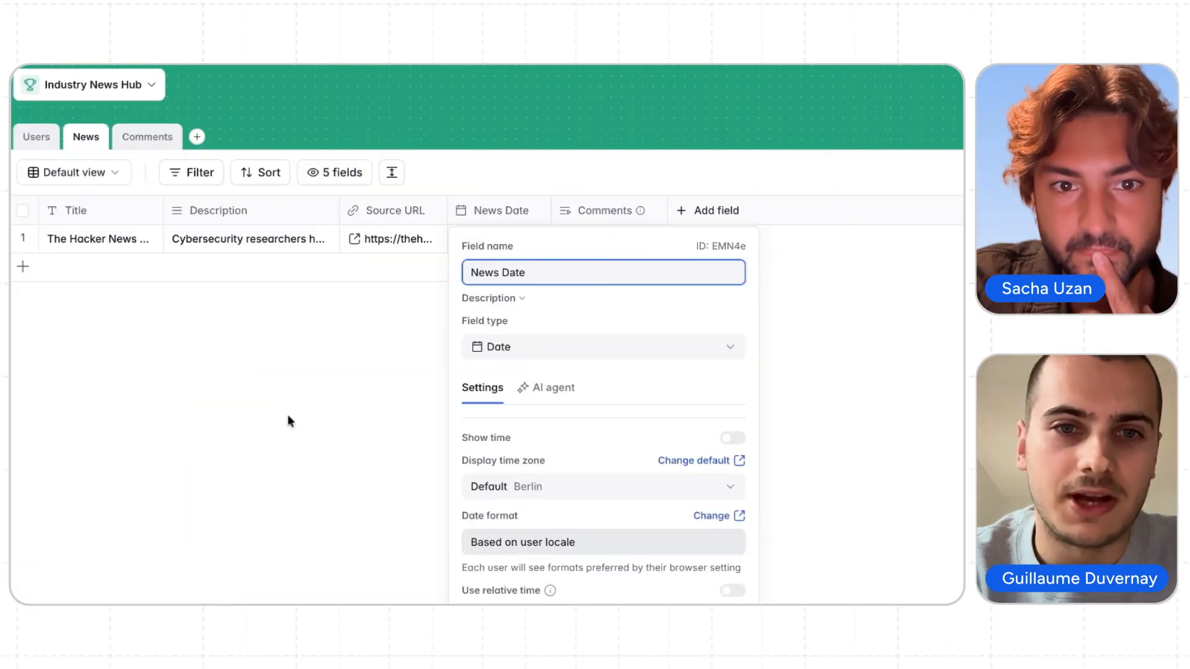
Step: Close the News Date field settings and widen the News table's columns to review the added record
click(288, 415)
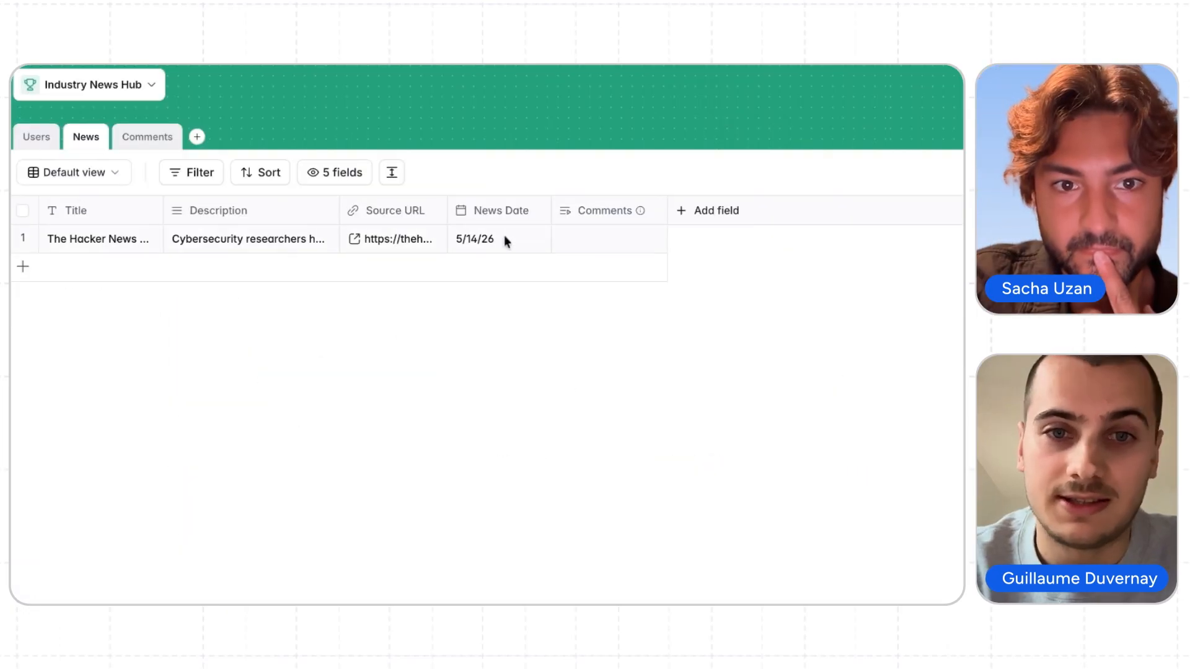
double_click(446, 202)
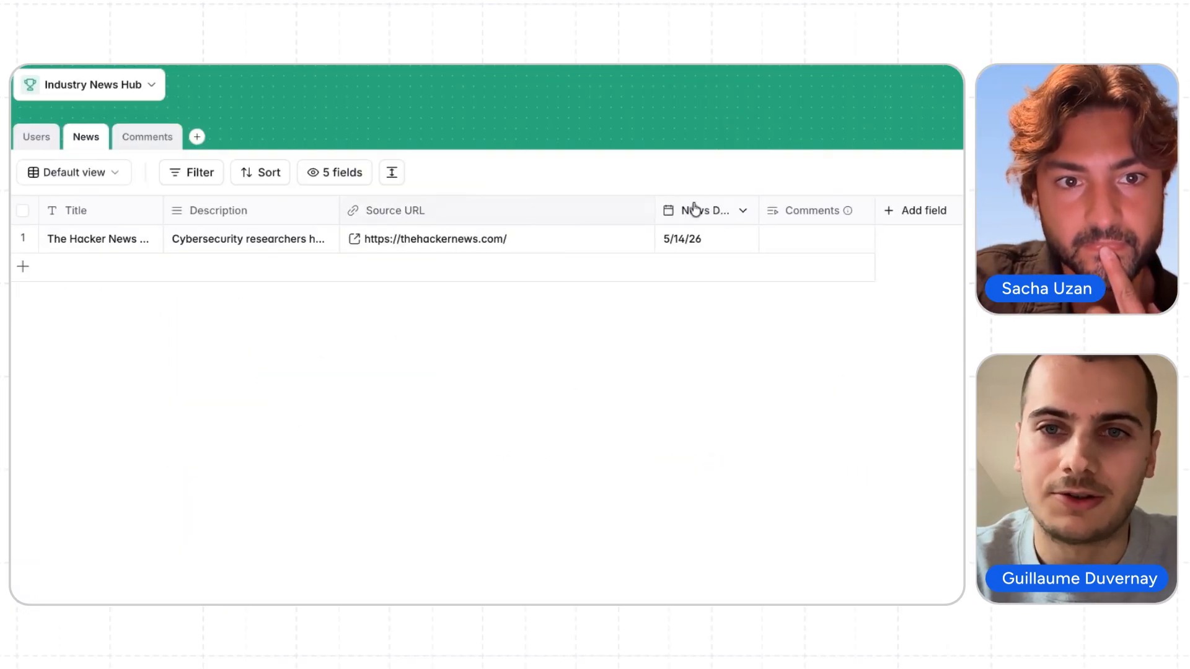
double_click(756, 209)
scroll(560, 245, right, 1)
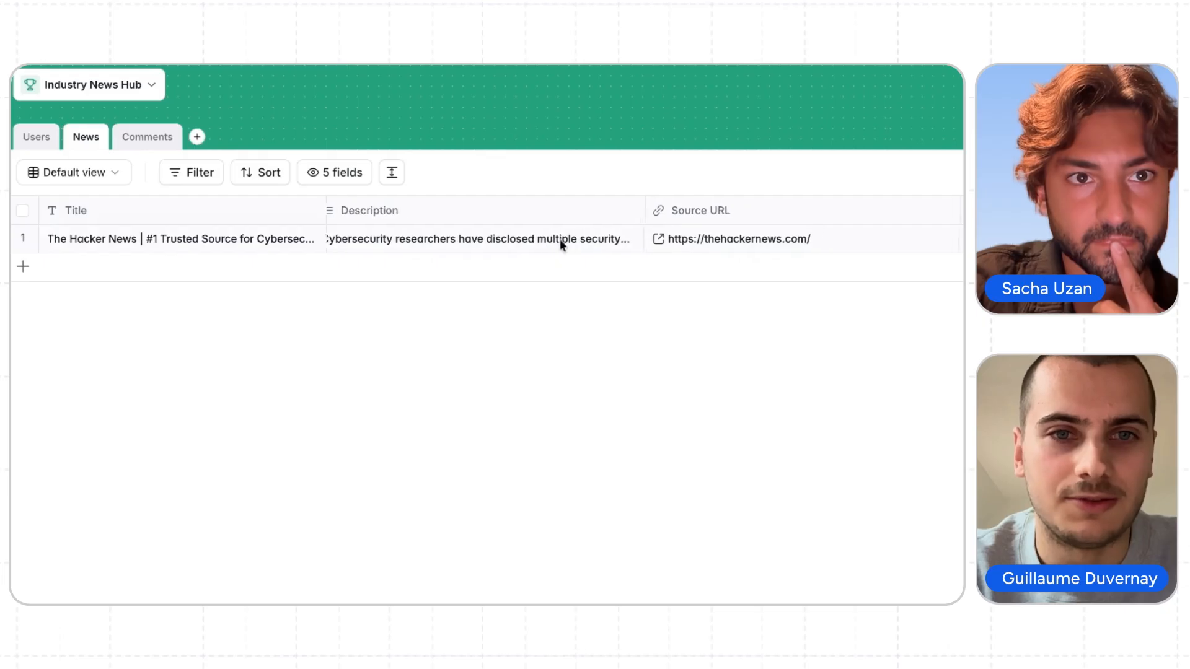
scroll(560, 239, right, 3)
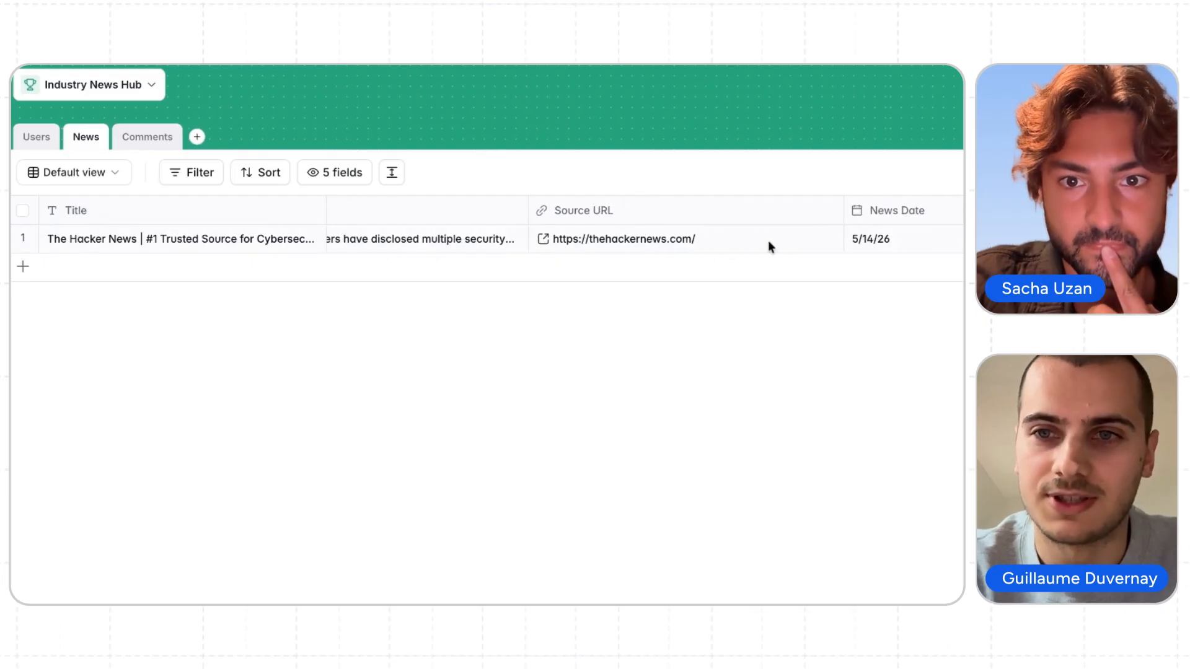
Step: Preview the app's home page and look through the list of users it can be previewed as
click(444, 86)
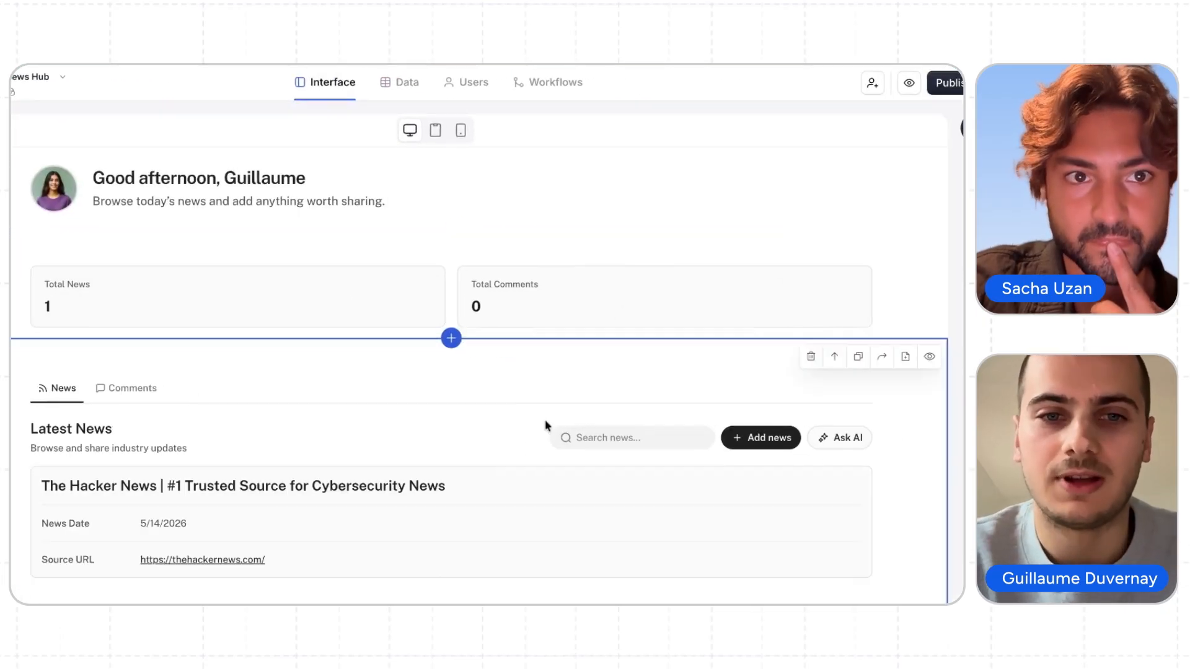
click(906, 84)
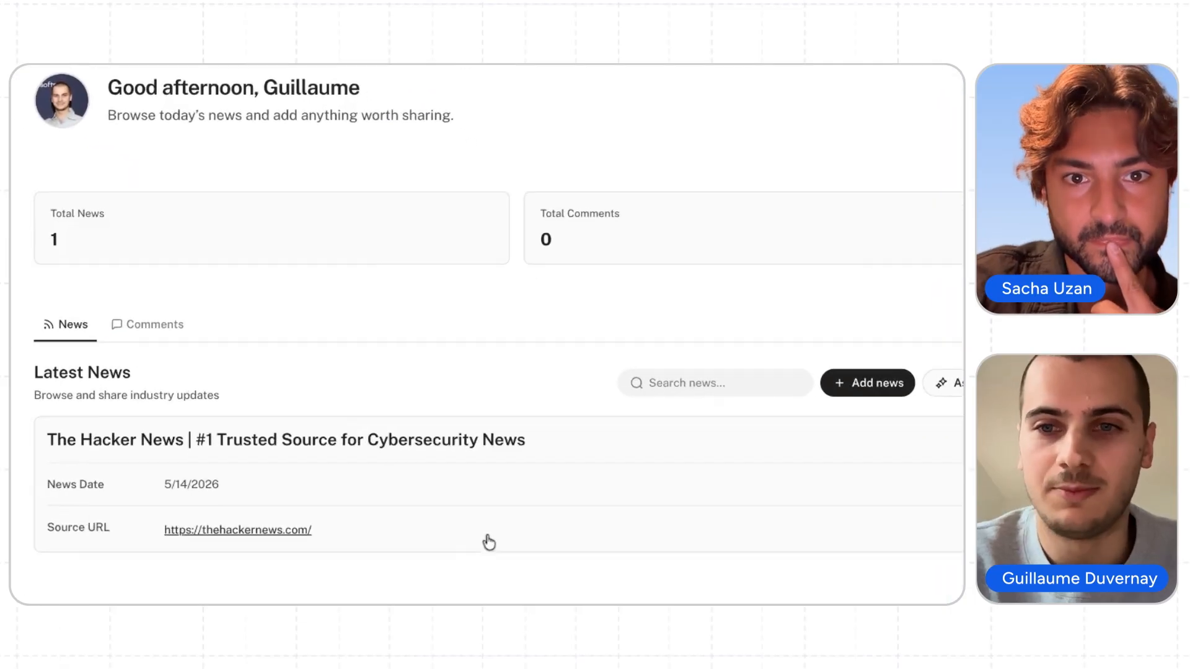
click(395, 447)
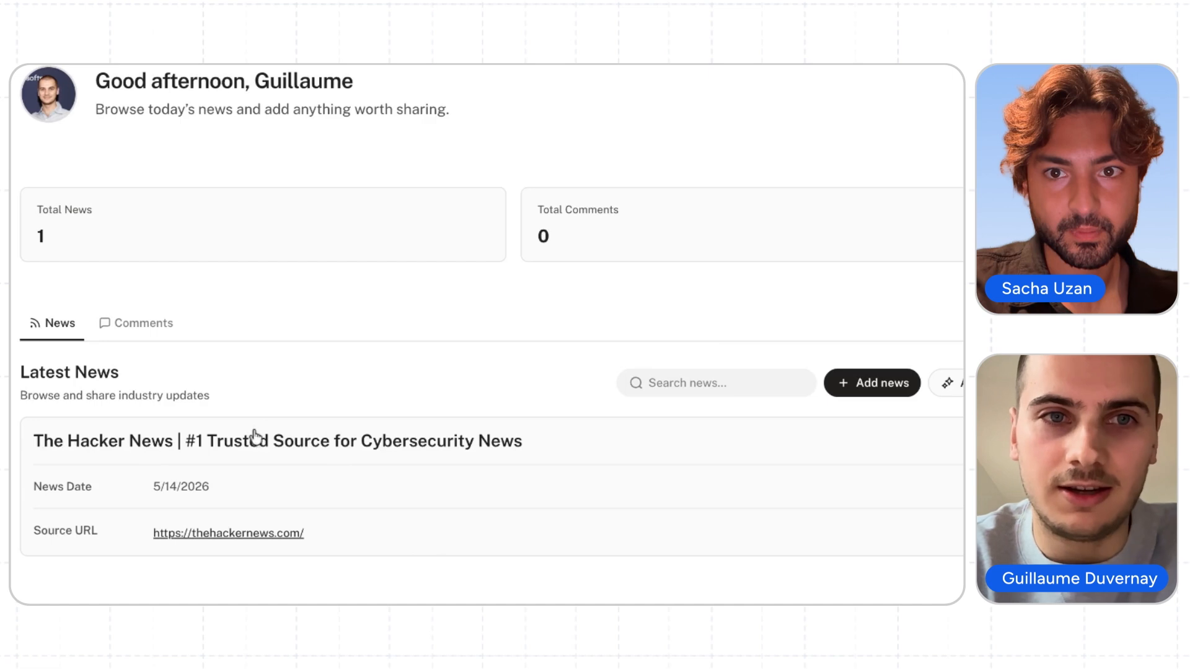
click(120, 153)
scroll(194, 386, down, 2)
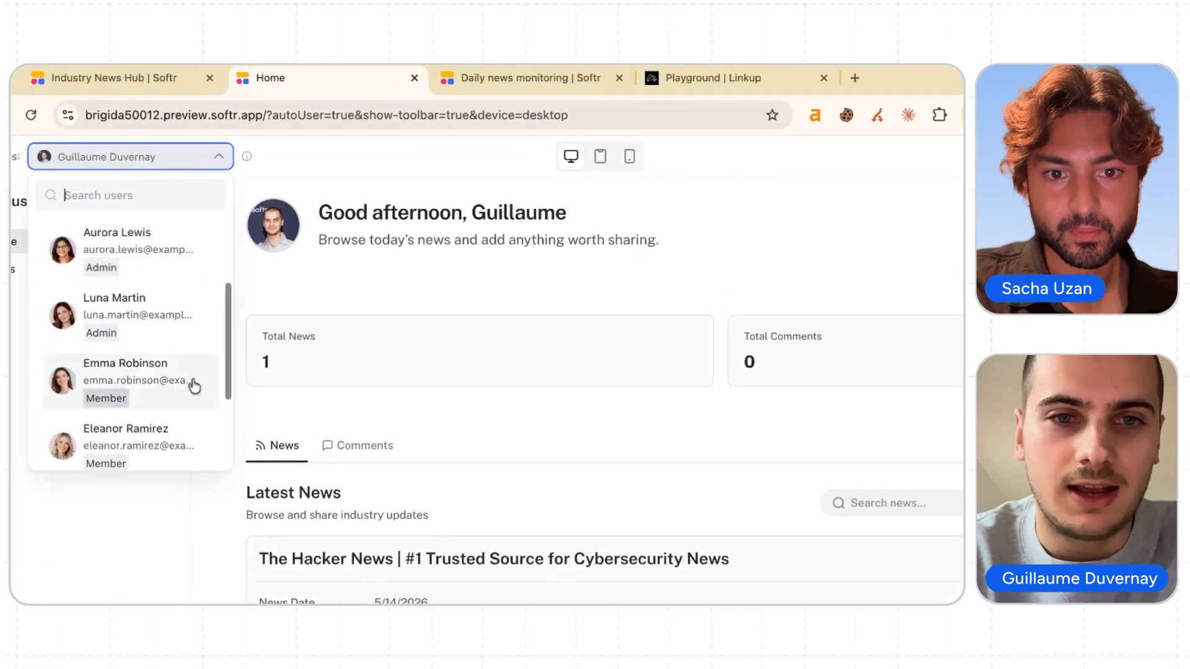
click(458, 426)
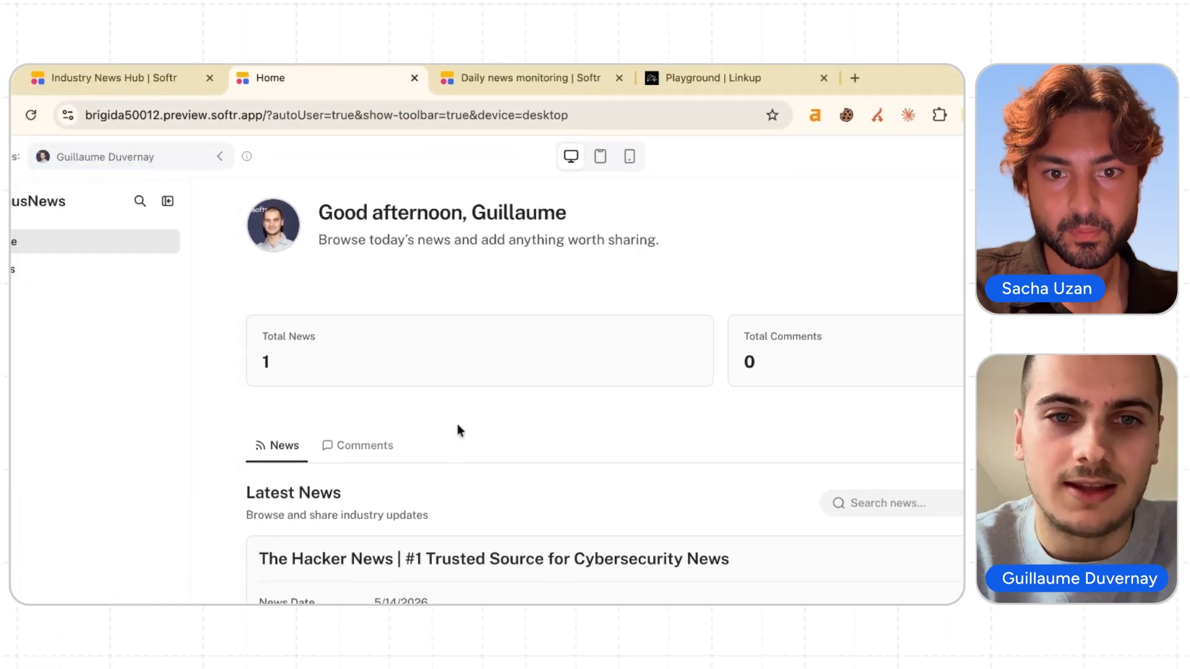
Step: Examine a news item's details in the previewed app and the Ask AI assistant's suggested questions
click(89, 72)
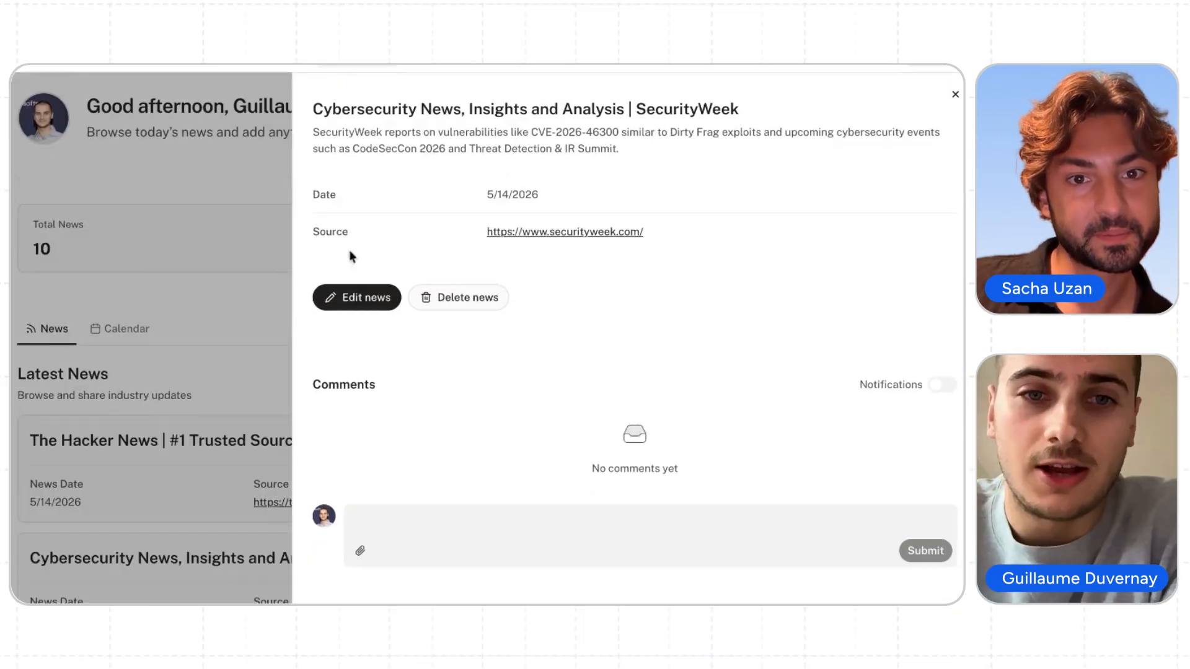
click(256, 259)
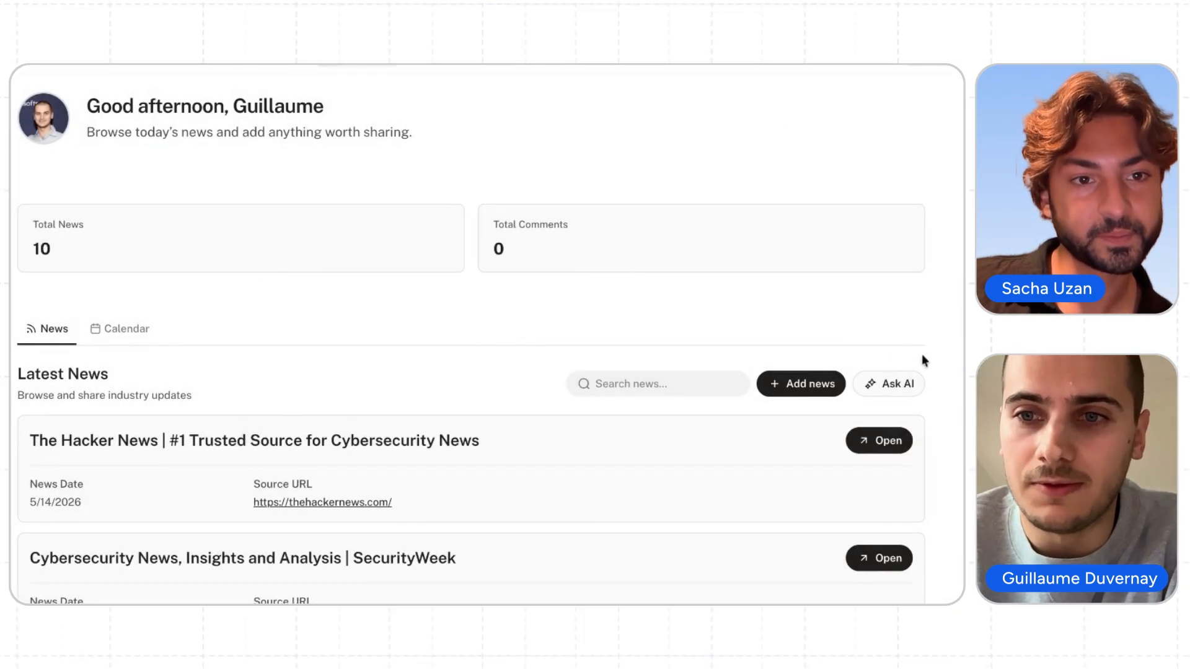
click(889, 383)
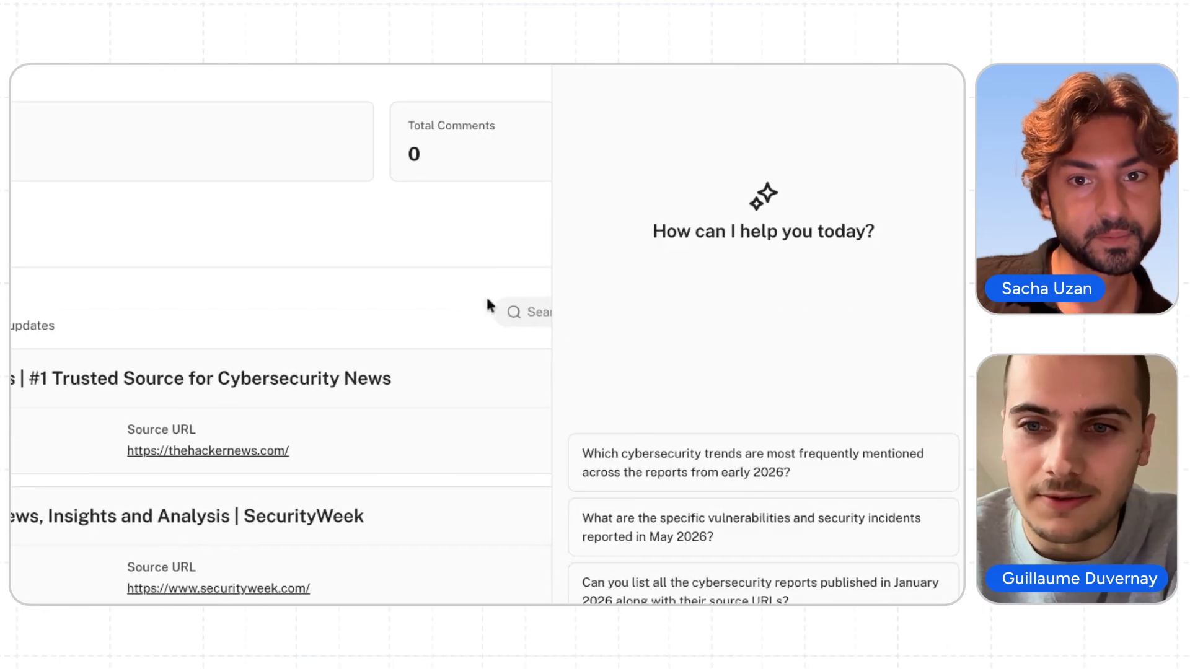
click(580, 548)
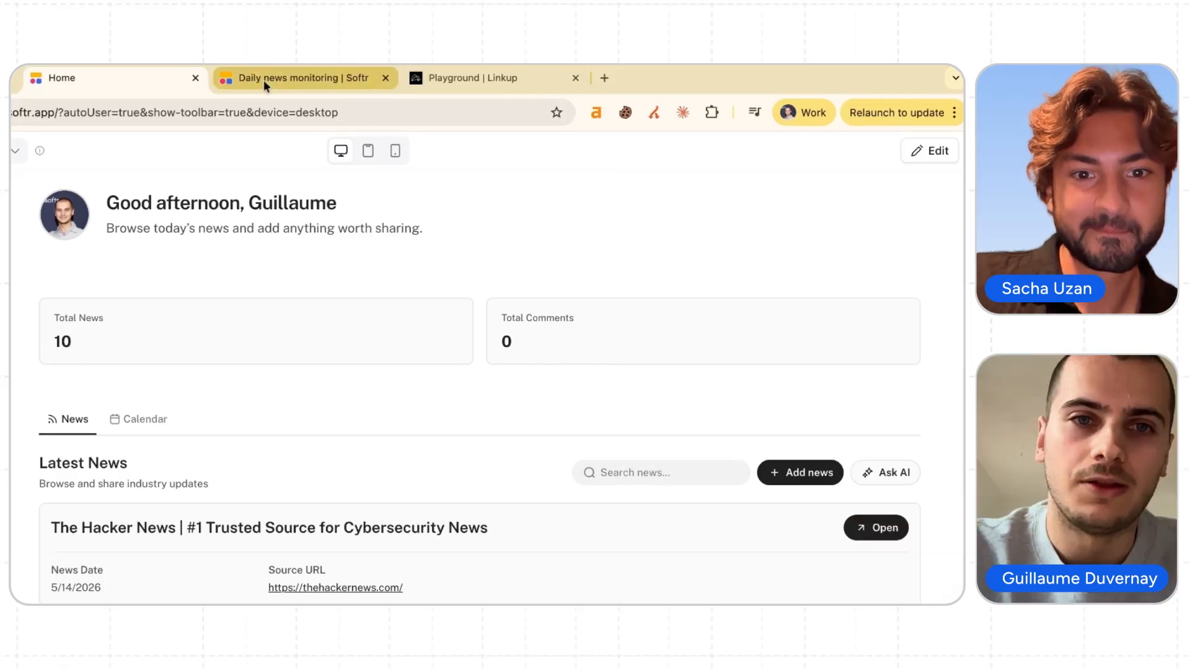
Step: Return to the Industry News Hub editor and review the collected records in its News data table
click(264, 80)
click(83, 78)
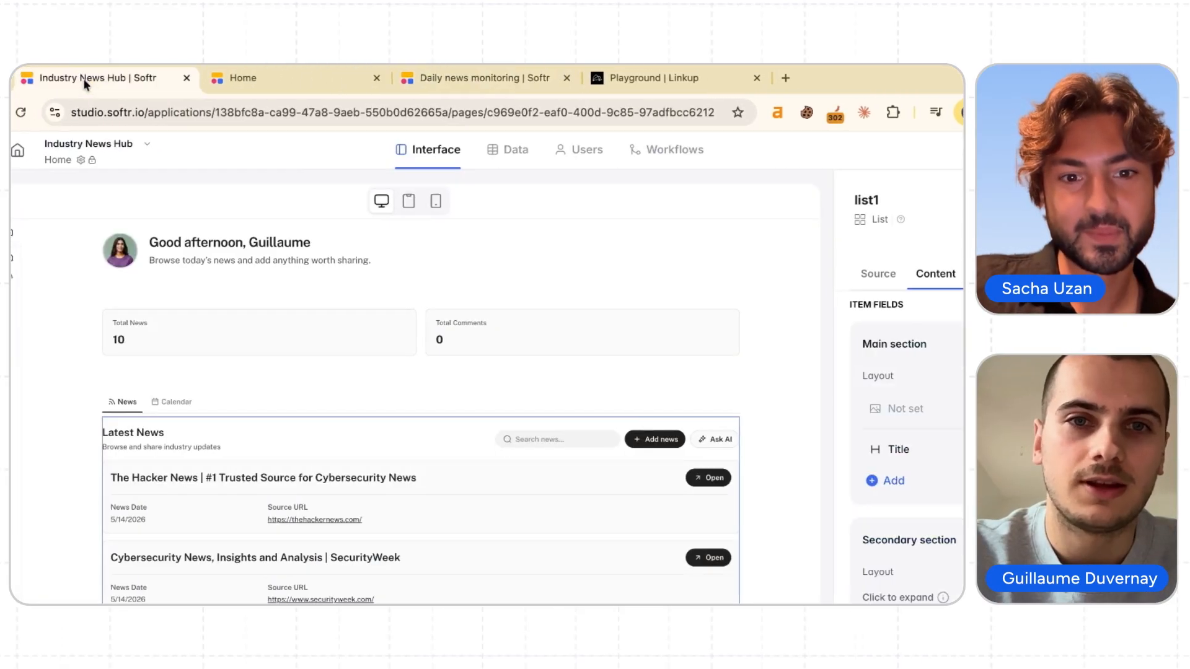
click(515, 149)
click(155, 99)
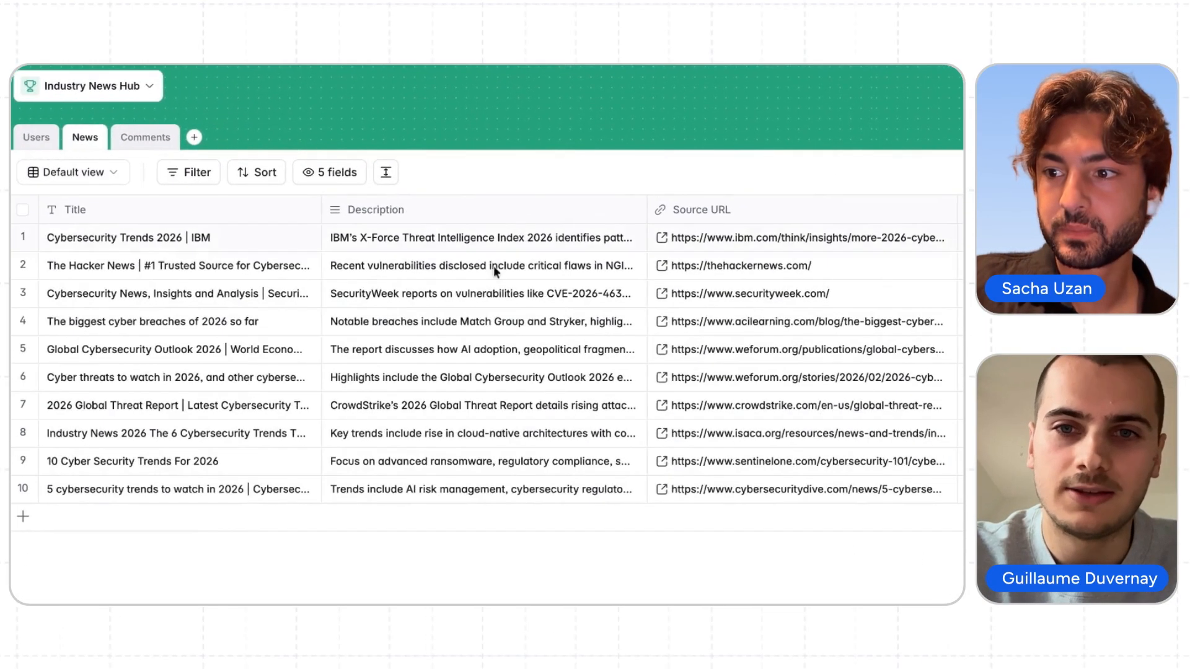
drag(452, 243, 452, 462)
click(465, 561)
Step: Insert a Select field named Impact to the right of Description in the News table
click(501, 211)
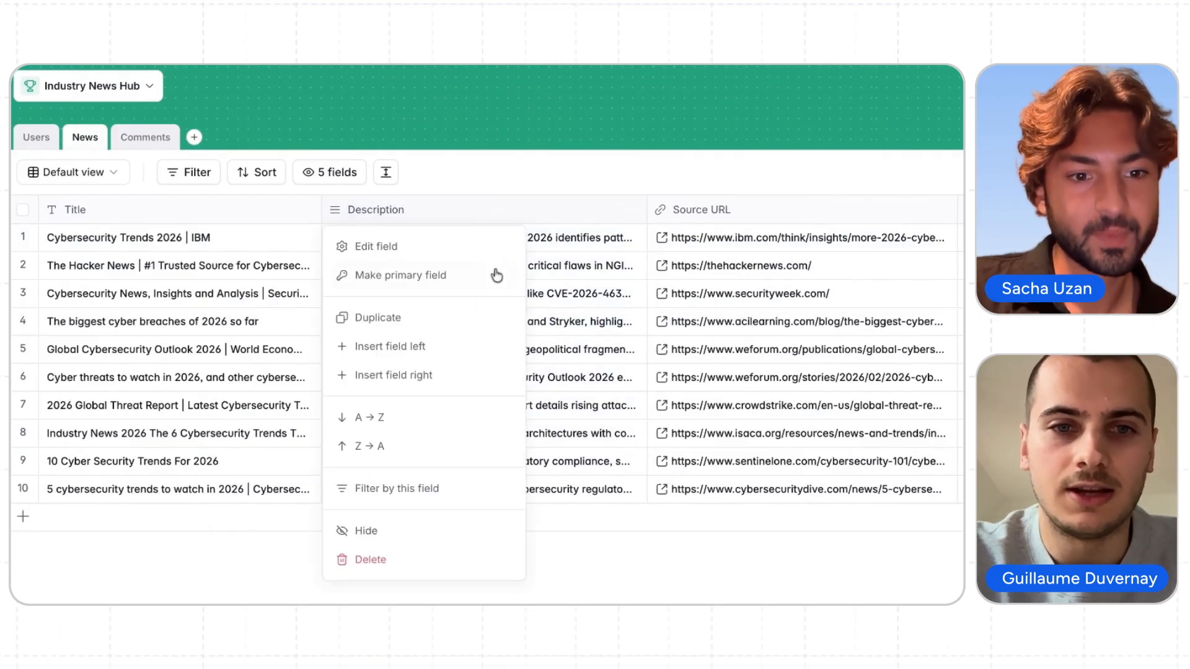
click(446, 375)
text(sele)
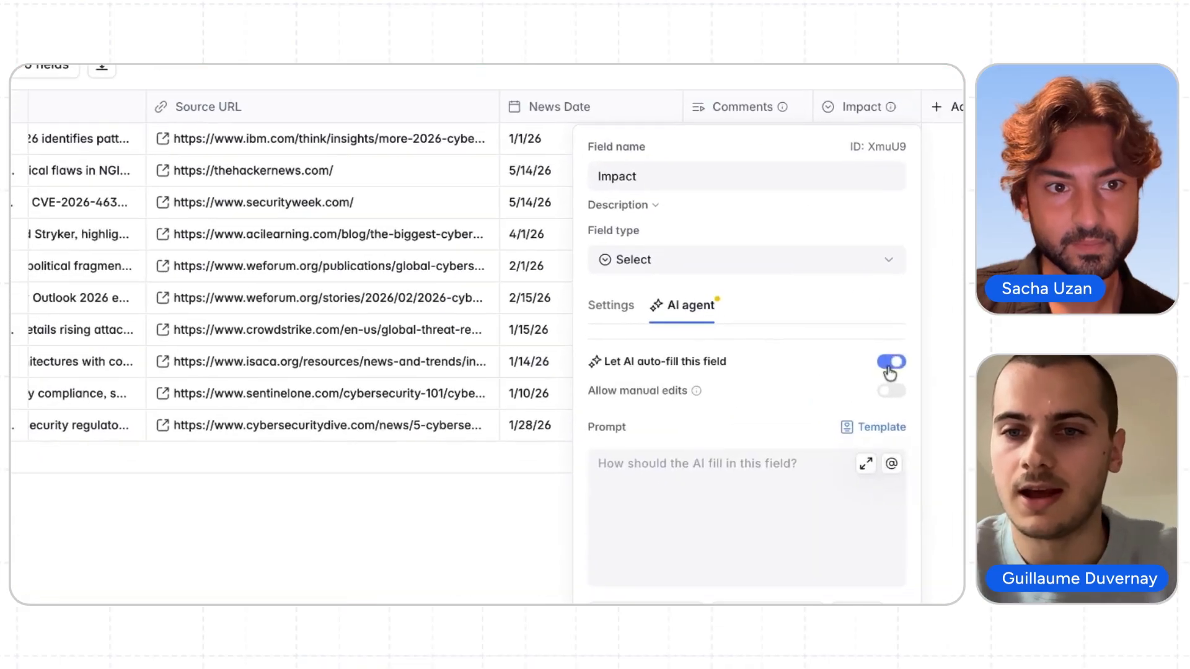
Step: Set the Impact field's AI prompt to "determine the impact of this news based on how big it seems:" followed by Description, and save
click(662, 389)
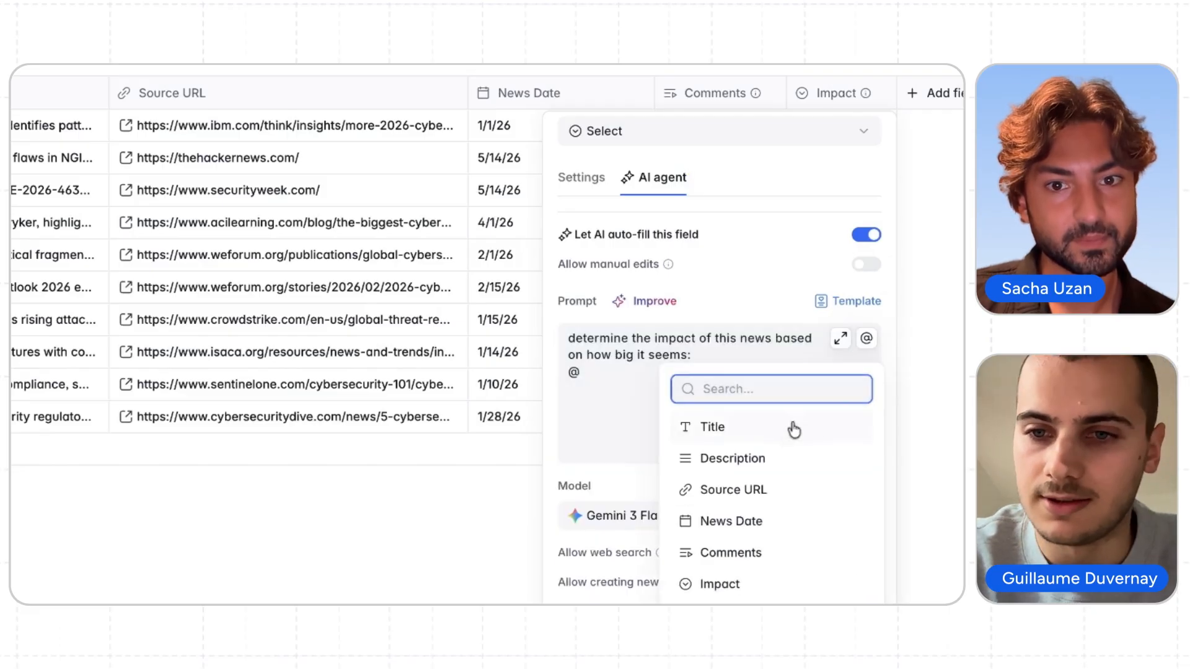
click(778, 457)
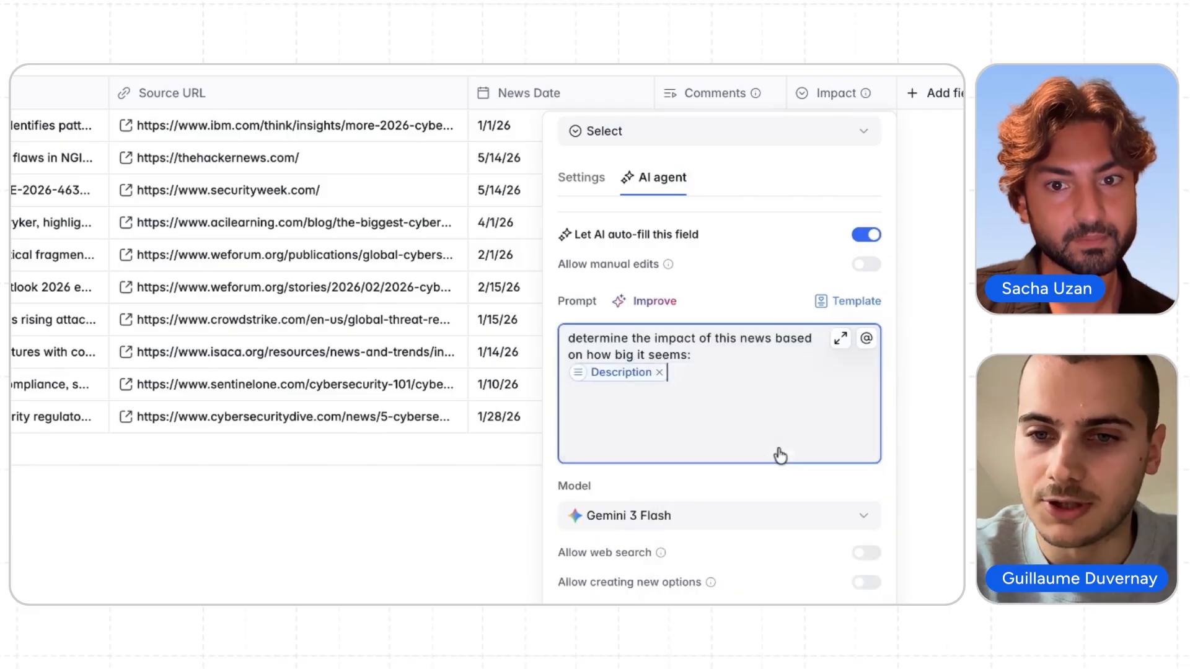
scroll(722, 495, down, 2)
scroll(713, 533, down, 2)
click(844, 490)
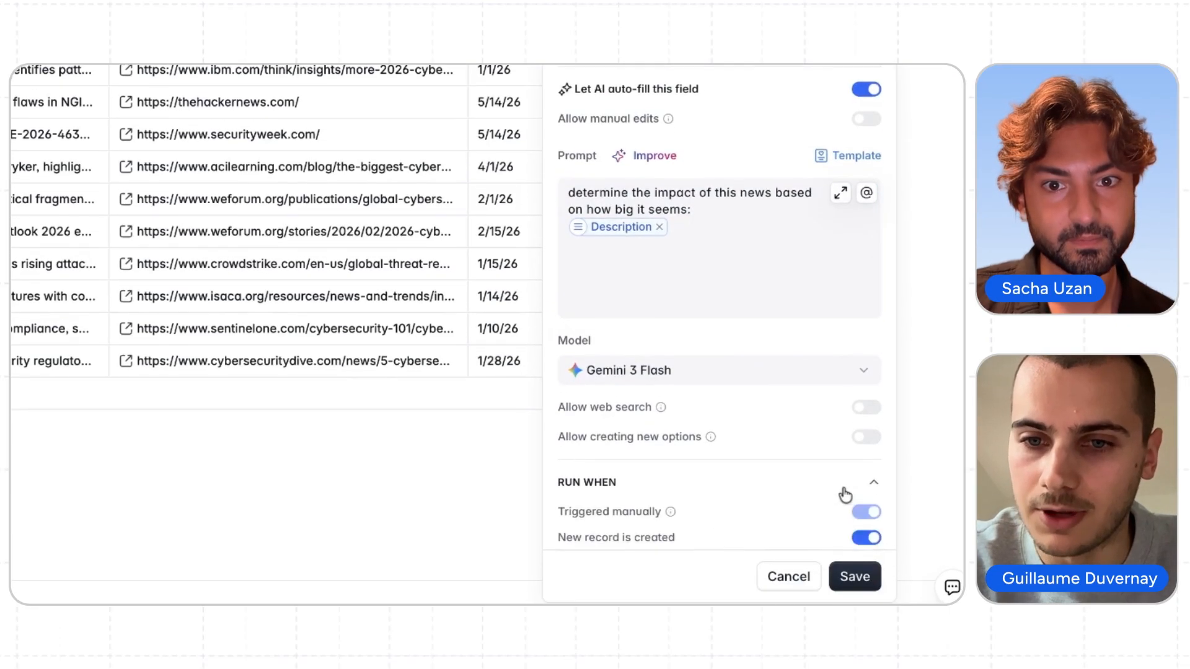
scroll(844, 493, down, 3)
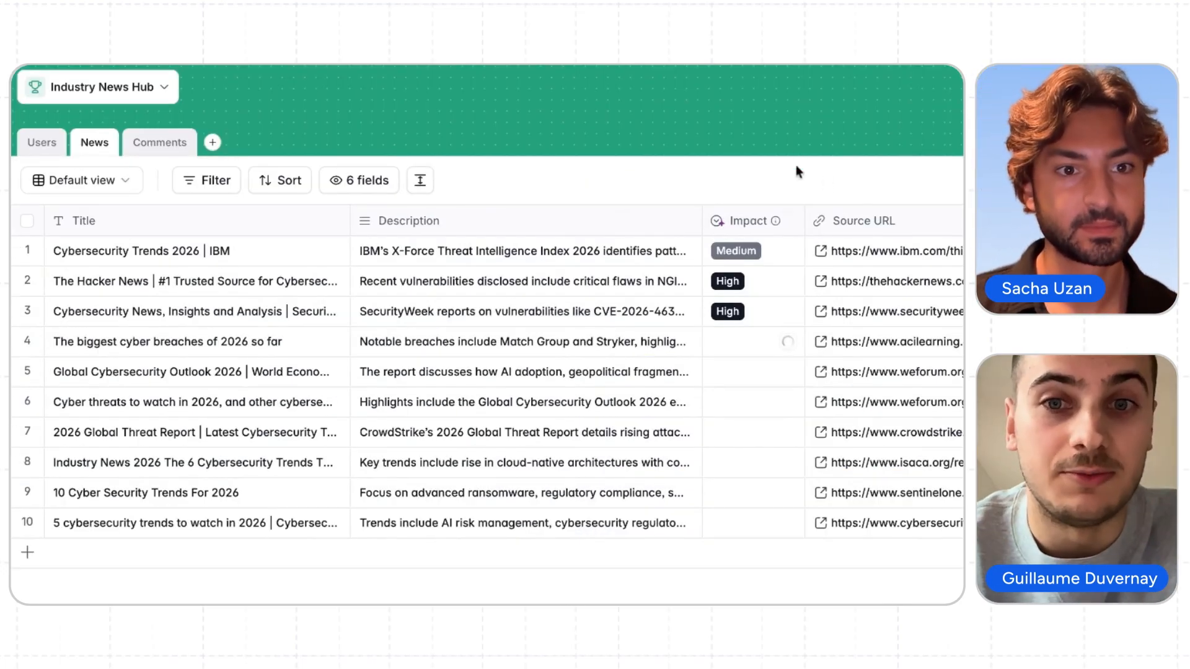
Step: Add an in-app filter on Impact to the Latest News list on the home page and show it as tags
click(442, 80)
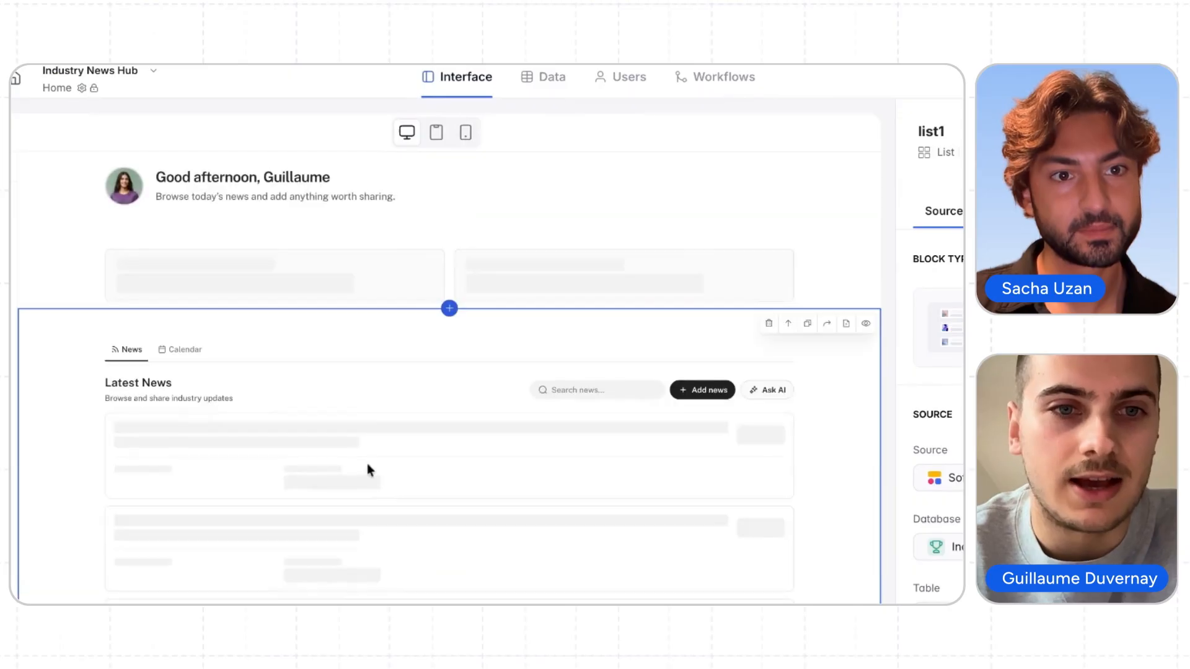
scroll(347, 399, down, 3)
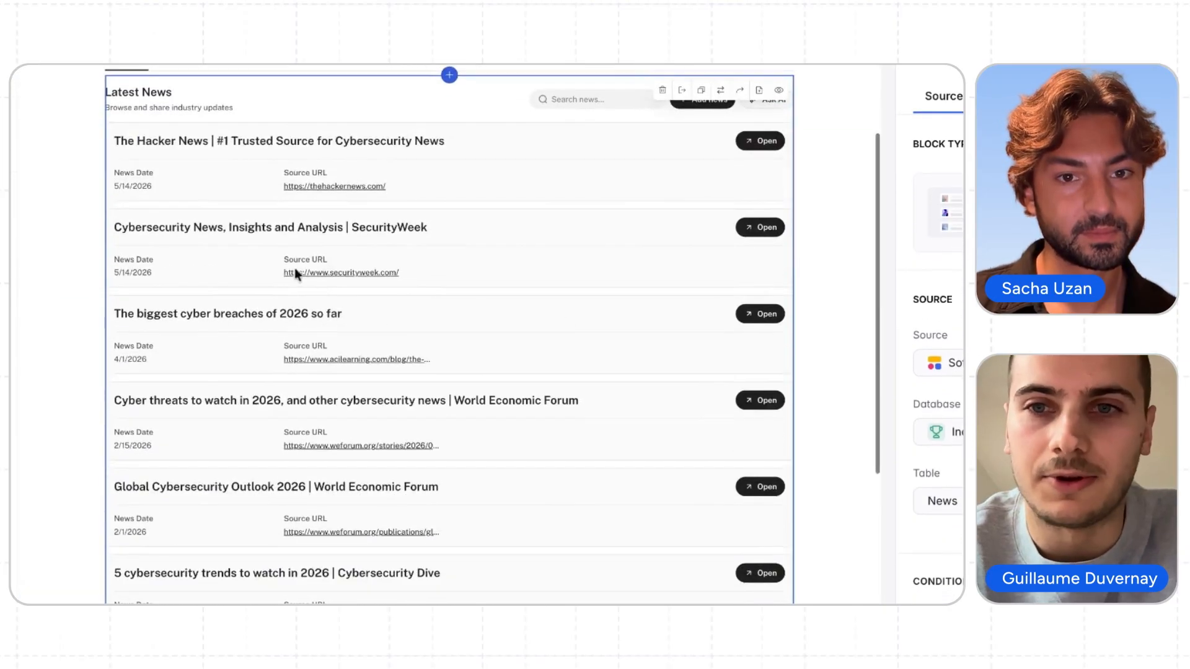
click(878, 99)
scroll(756, 384, down, 5)
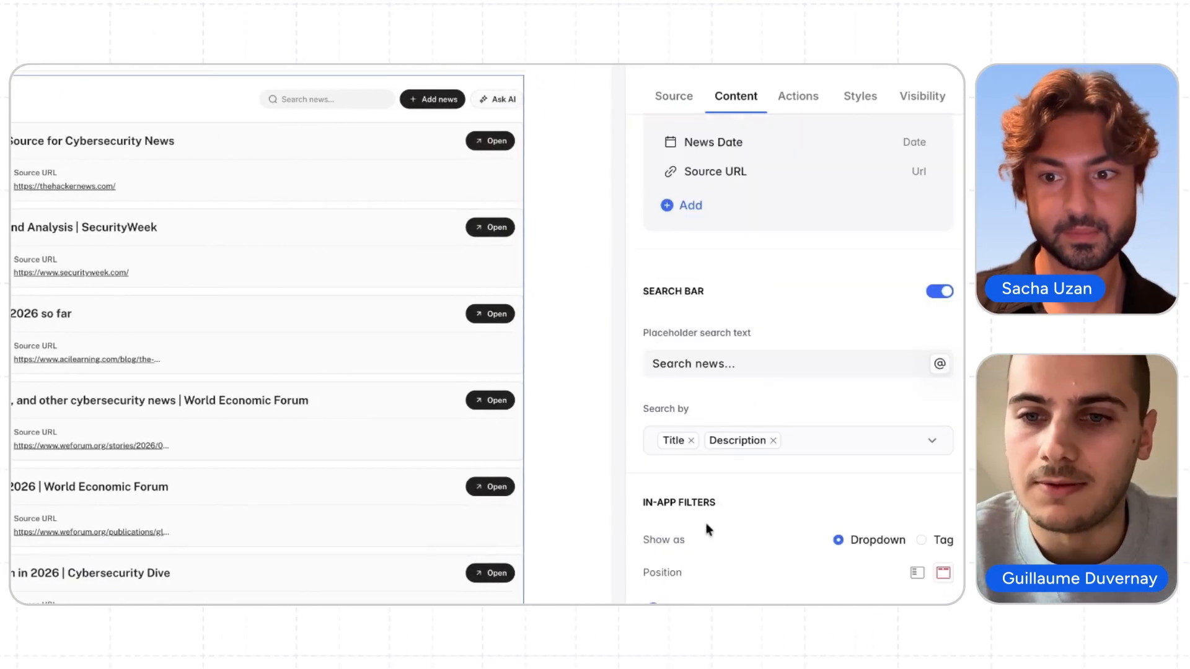
scroll(717, 497, down, 2)
click(669, 494)
click(598, 391)
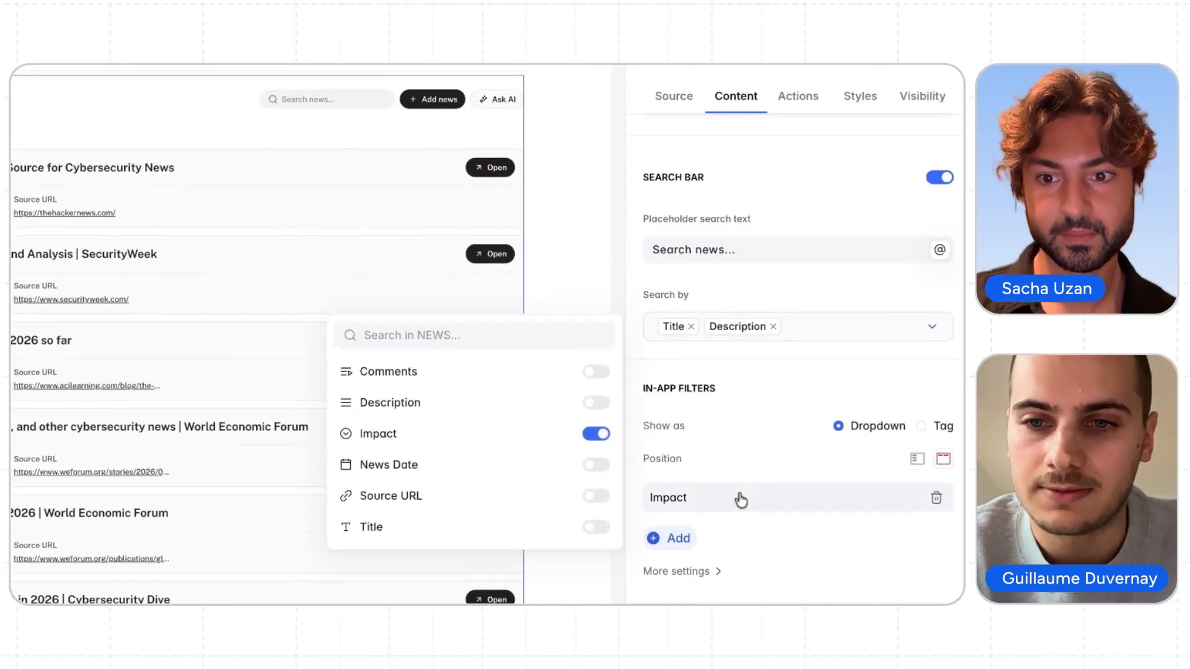
click(741, 496)
click(923, 426)
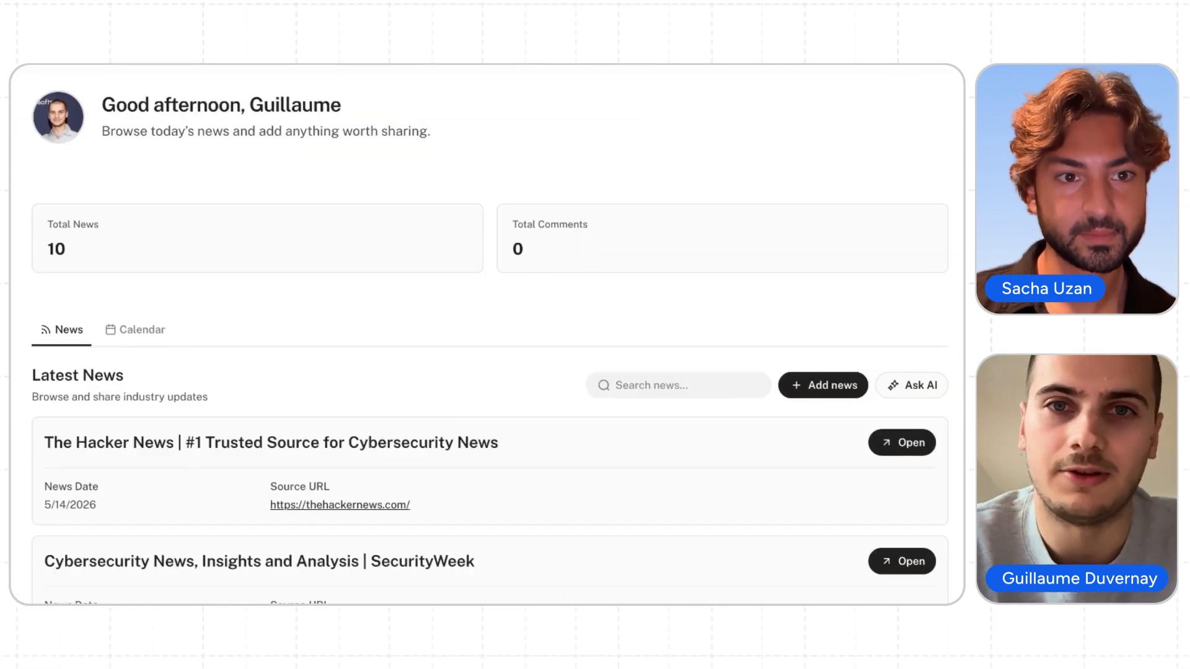
Step: Check the Impact filter on the Latest News list in the app preview
click(93, 426)
scroll(459, 437, down, 3)
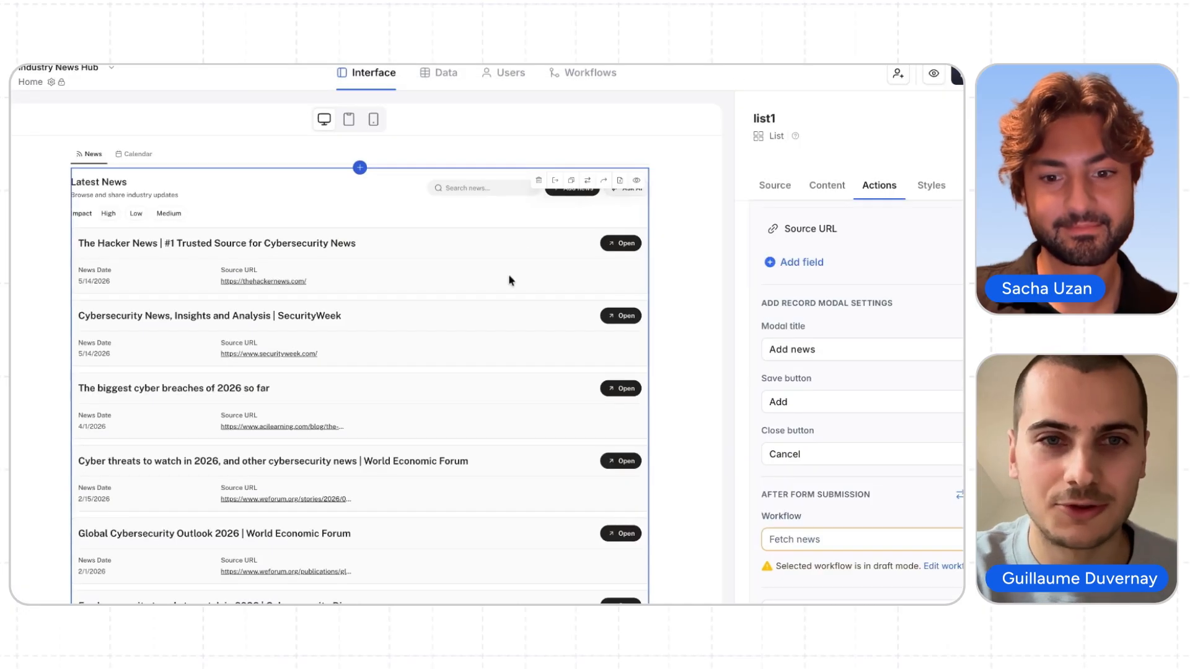
Step: Review the Add news button's action settings in the Latest News list
scroll(508, 282, up, 2)
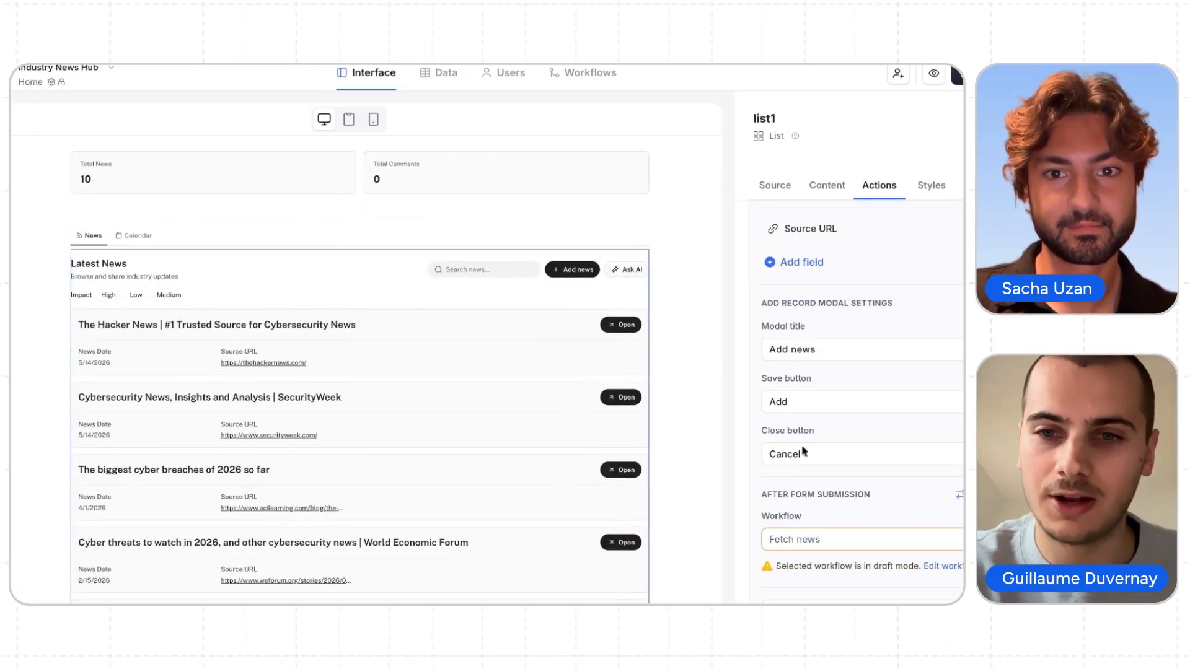
click(566, 286)
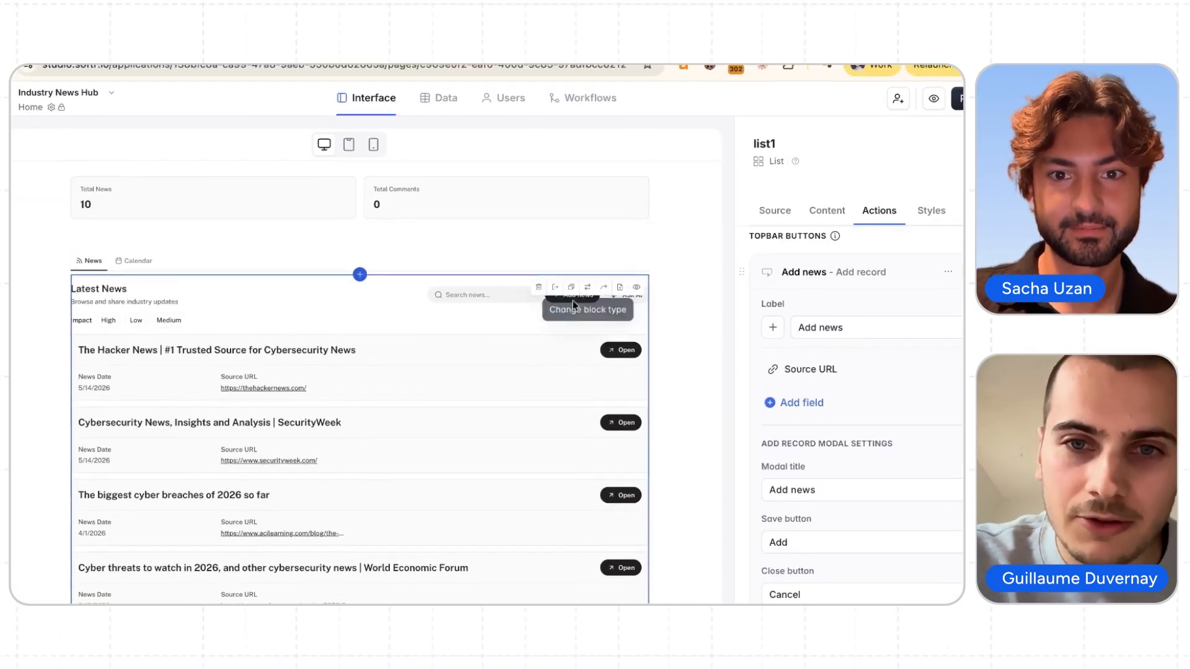
Step: Open the Add news form from the Latest News list in the app preview to check which fields it asks for
click(235, 78)
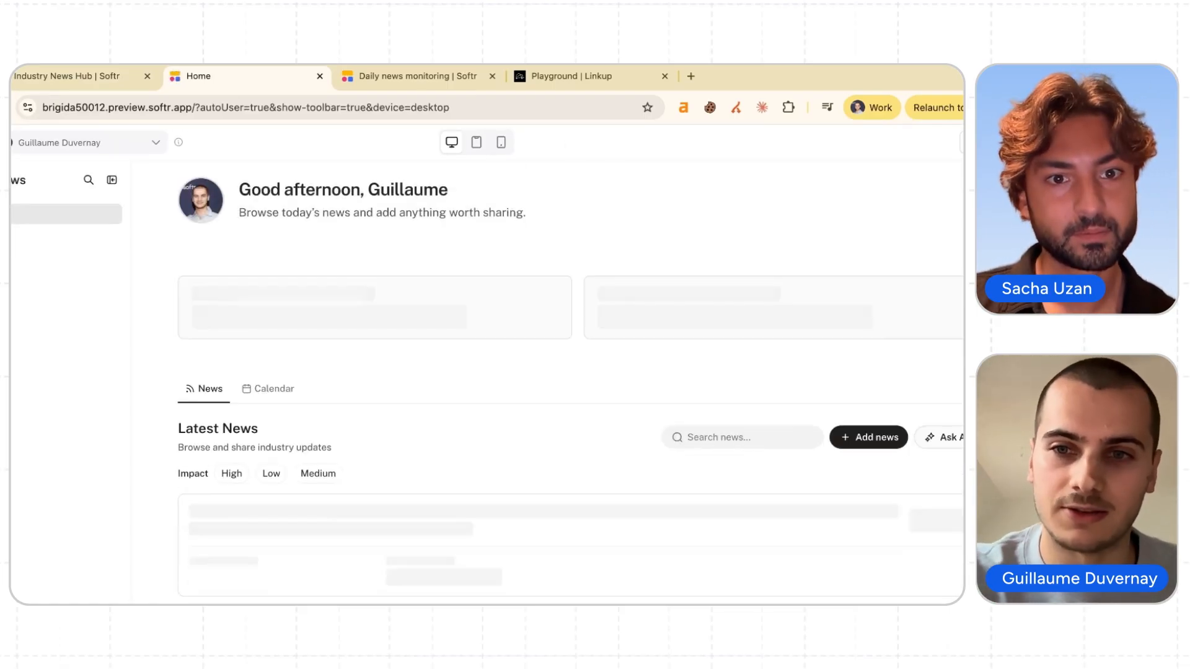
scroll(593, 408, down, 2)
click(860, 329)
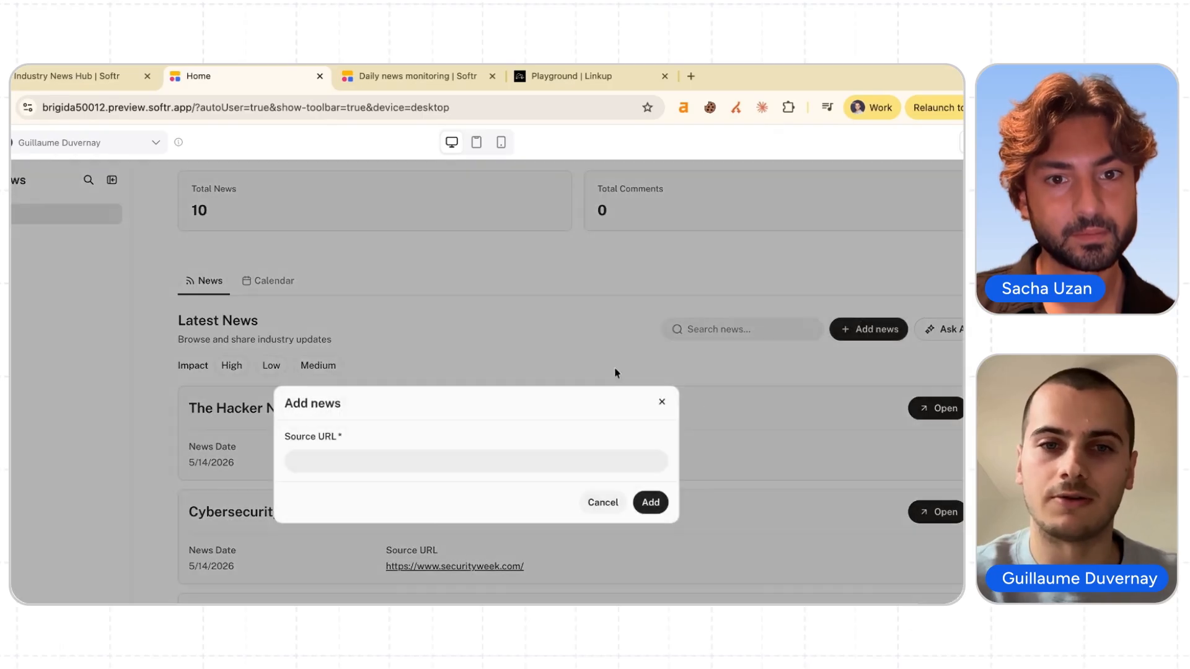
click(577, 301)
Step: Review the Add news button's Source URL field settings and its after-submission workflow in the app editor
click(66, 76)
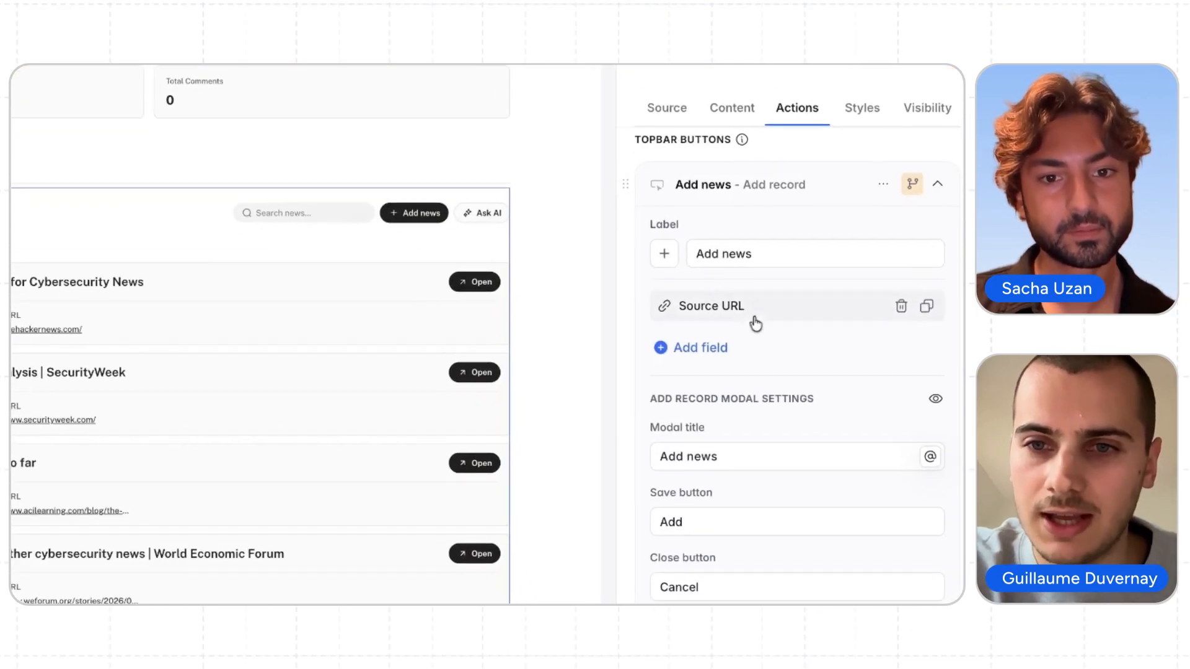
click(727, 295)
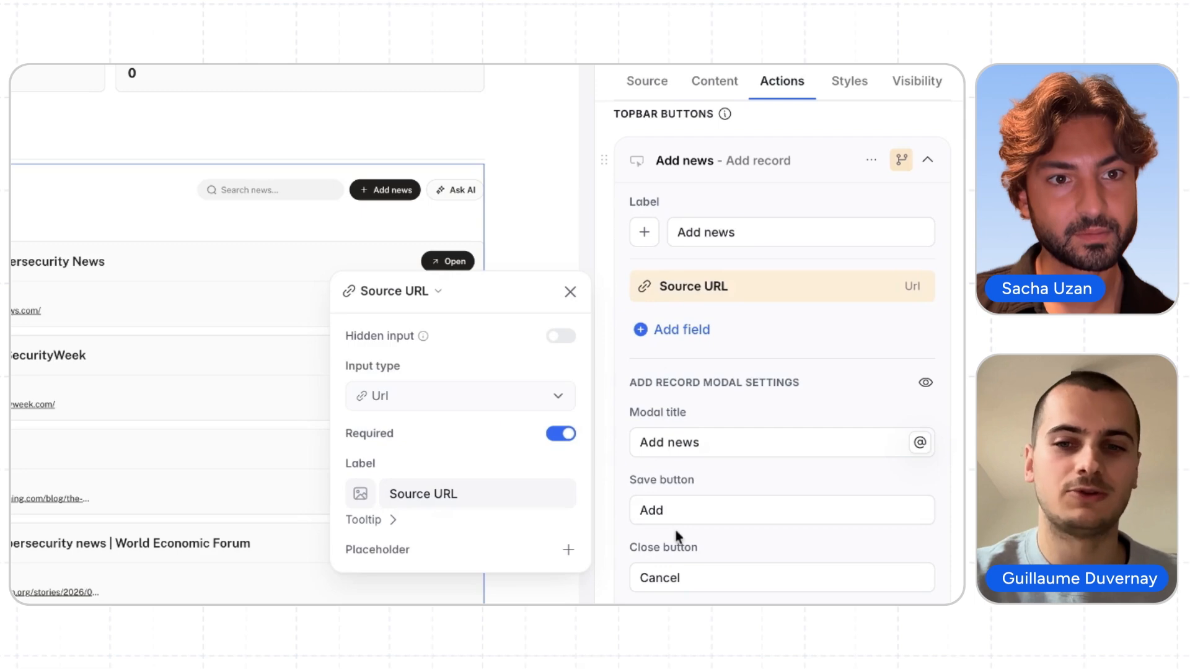
scroll(675, 529, down, 2)
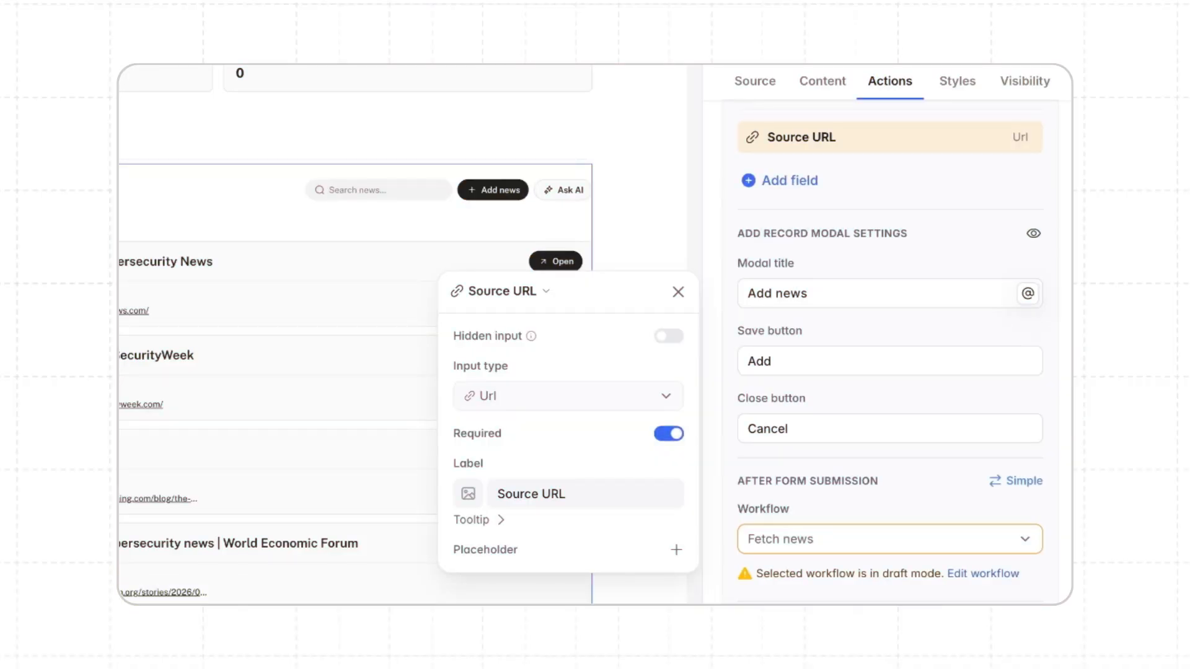
click(386, 82)
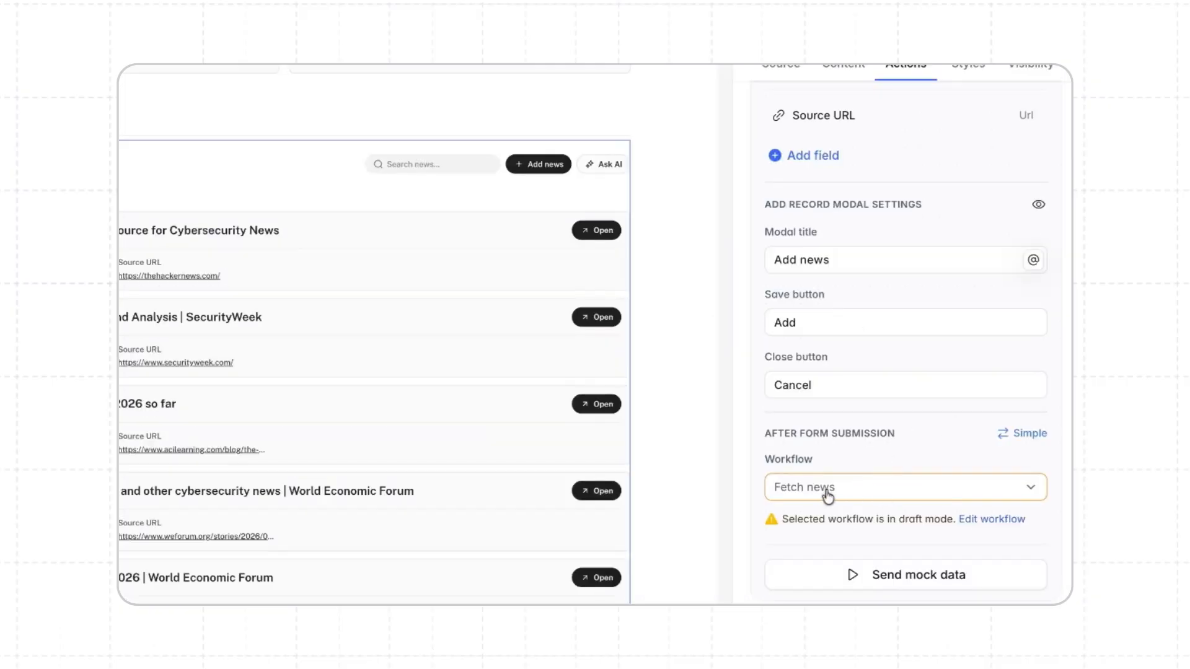
scroll(831, 458, up, 3)
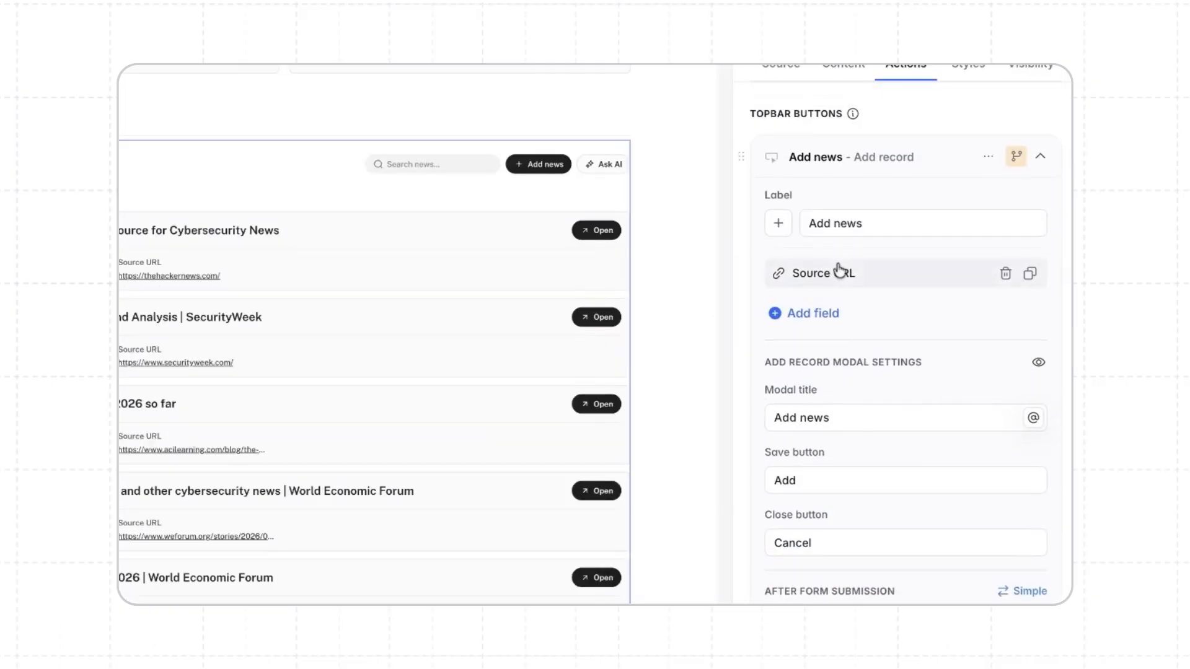
scroll(839, 273, down, 2)
scroll(842, 291, down, 1)
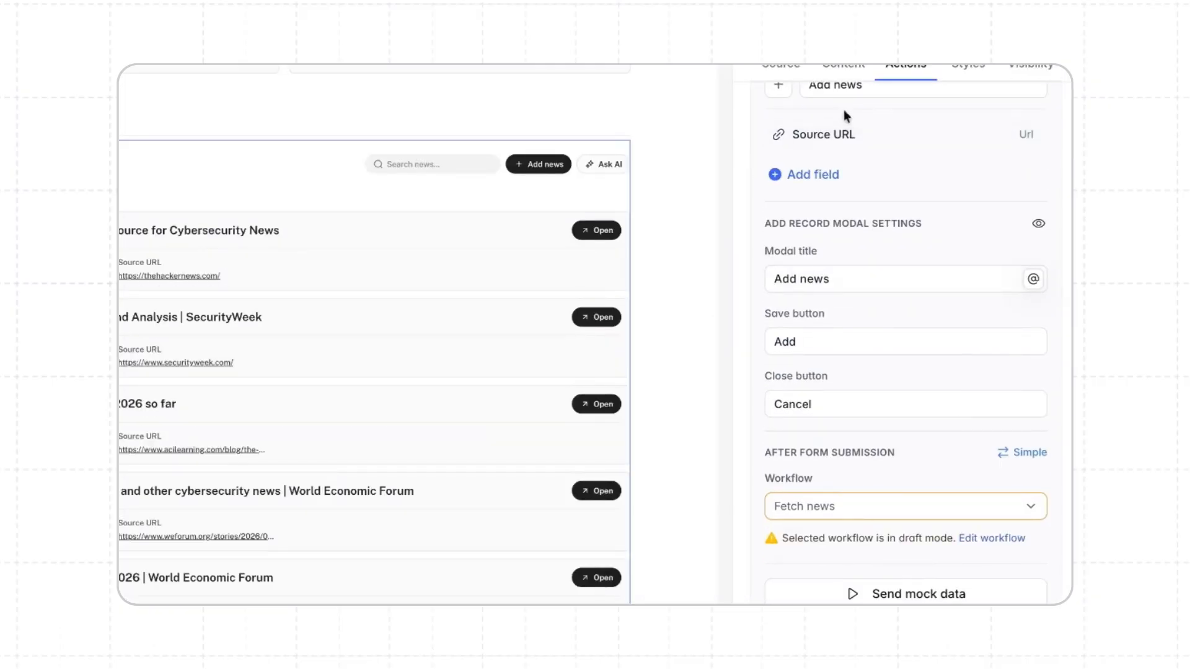
scroll(867, 371, down, 2)
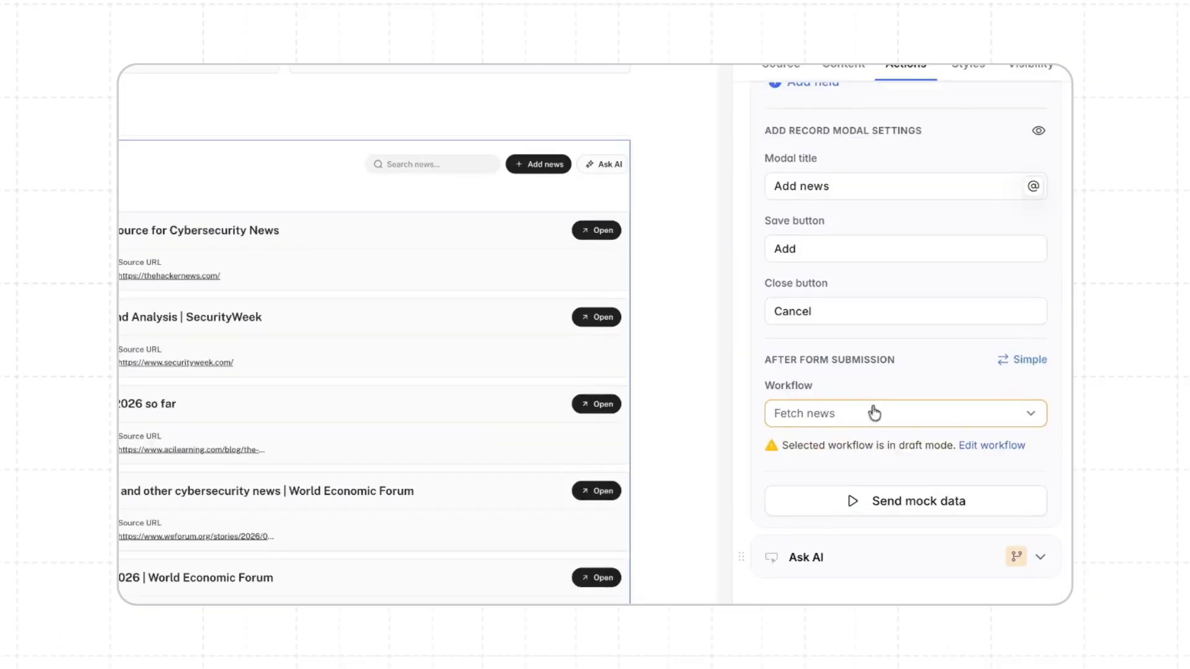
Step: Open the Fetch news workflow and review its Add record, Show wait screen, Find record and Fetch page steps, including test results
click(978, 453)
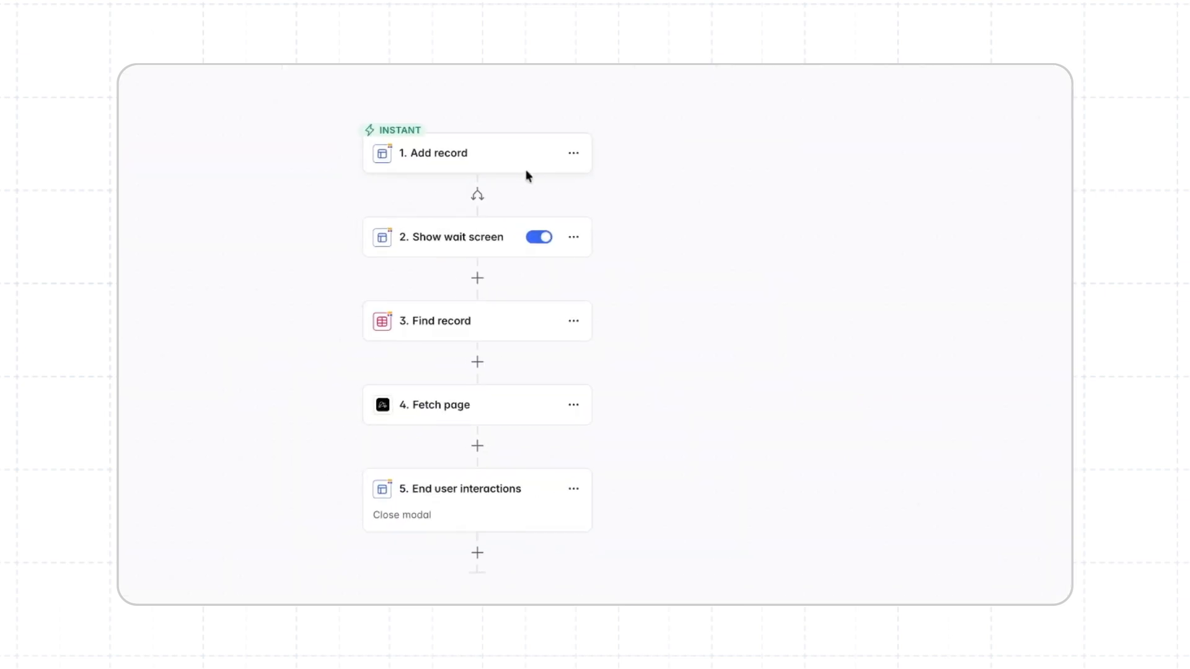
click(545, 153)
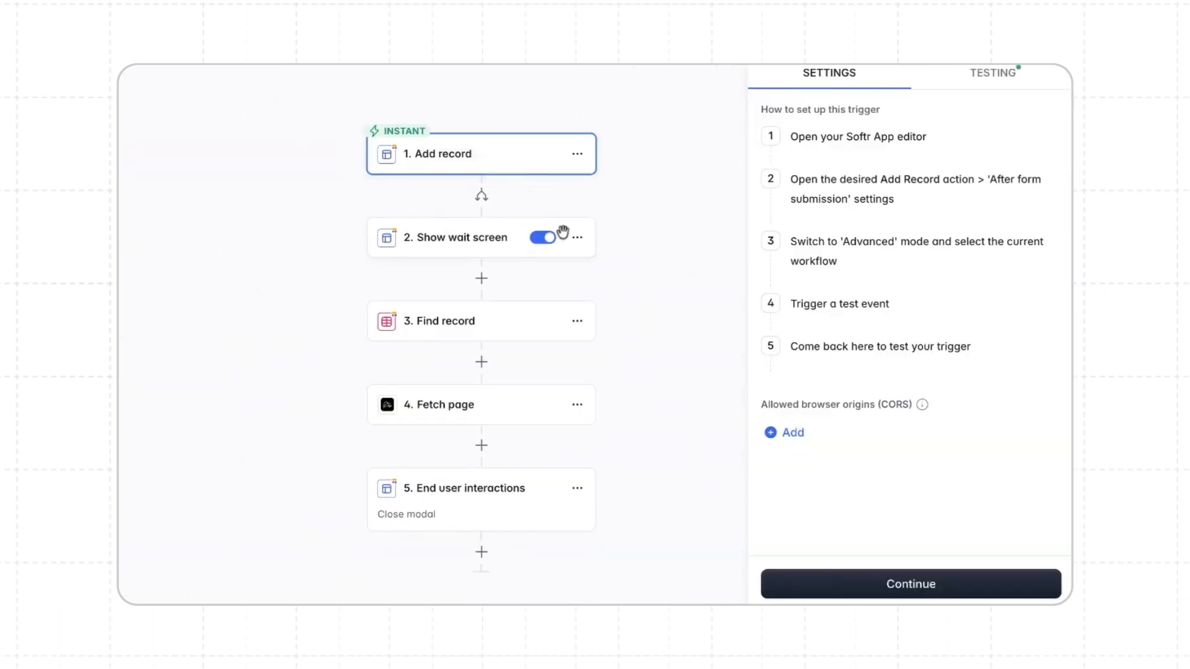
click(468, 240)
scroll(893, 399, down, 2)
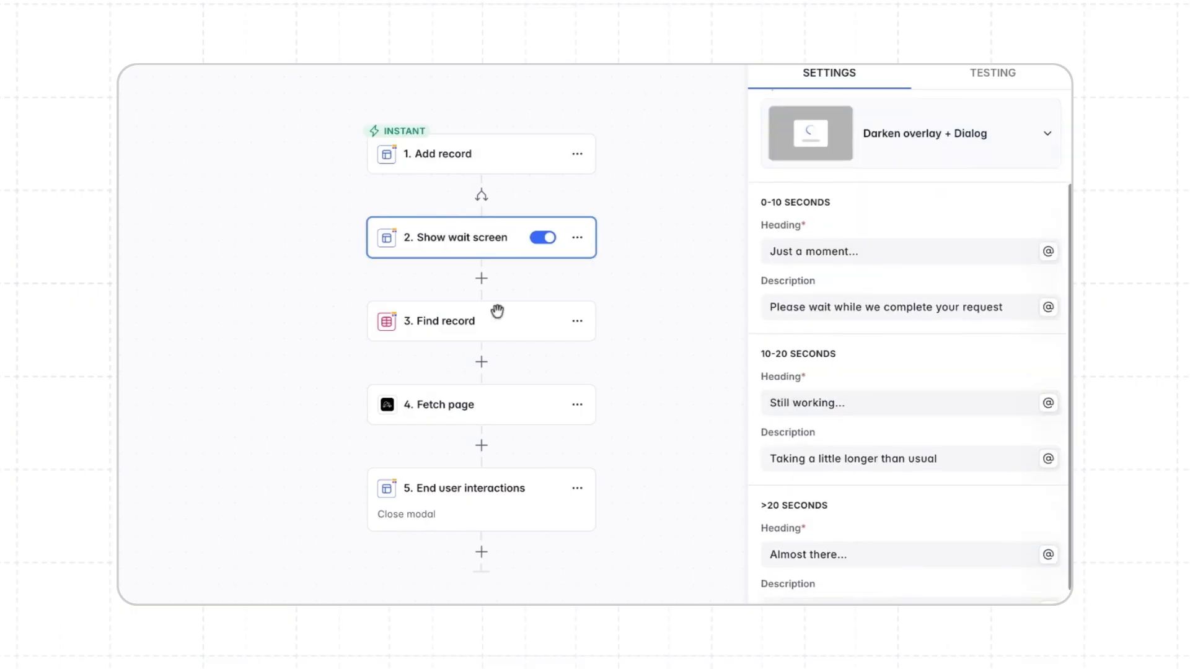
click(467, 321)
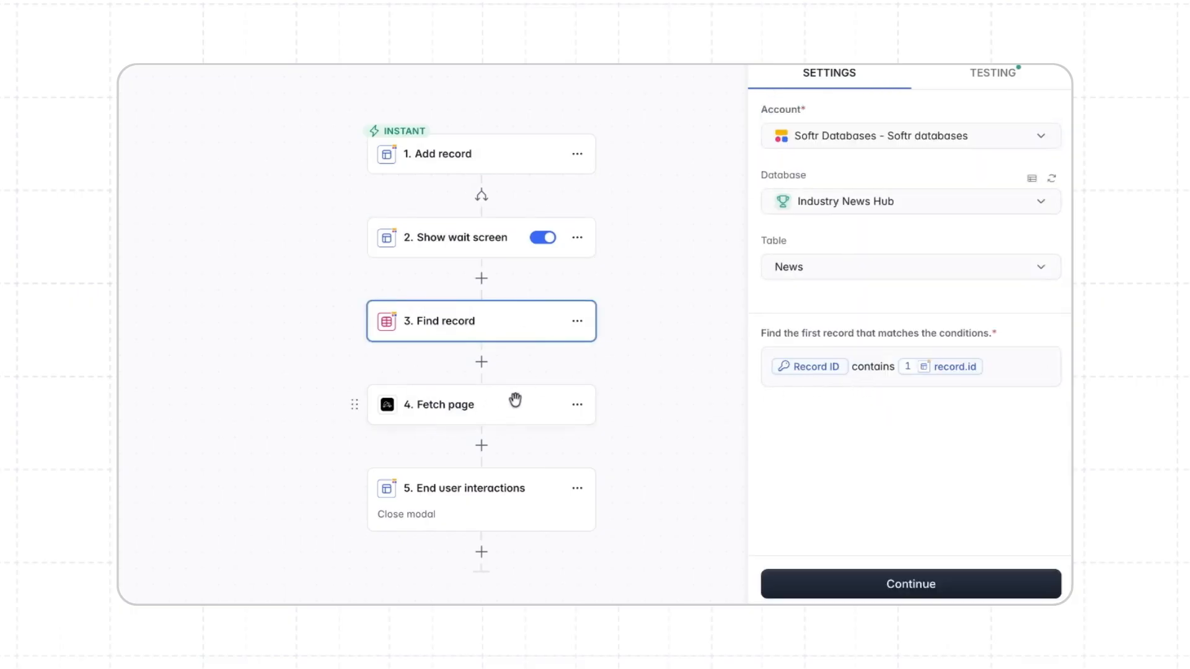
click(990, 77)
scroll(948, 477, down, 1)
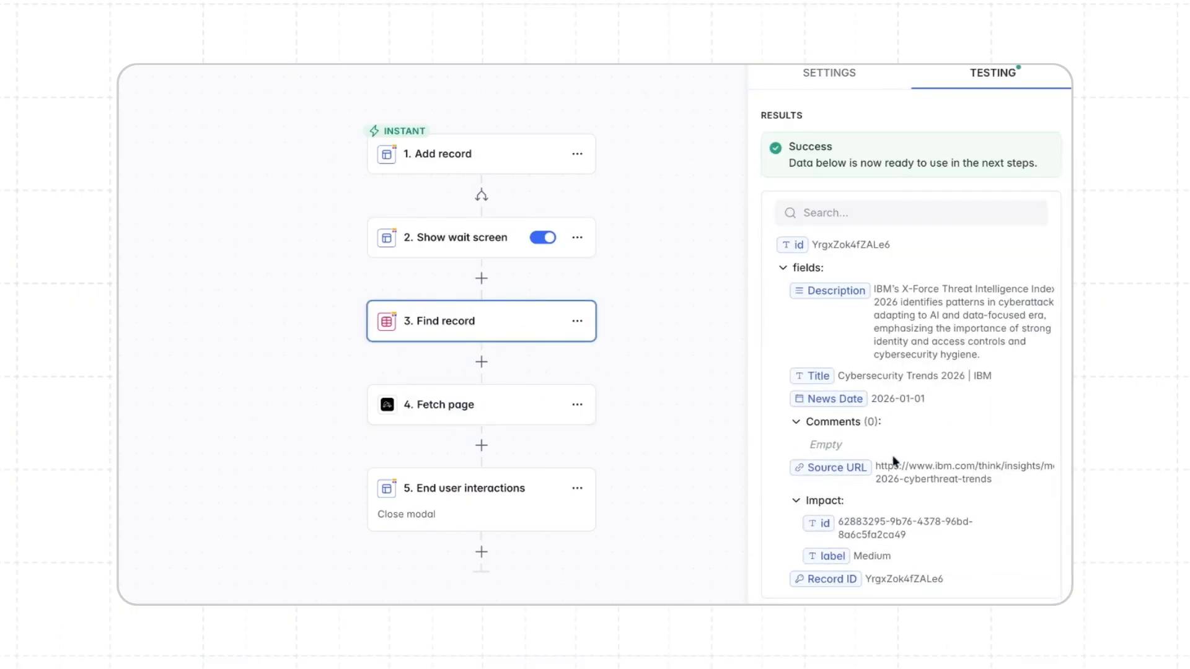
click(458, 402)
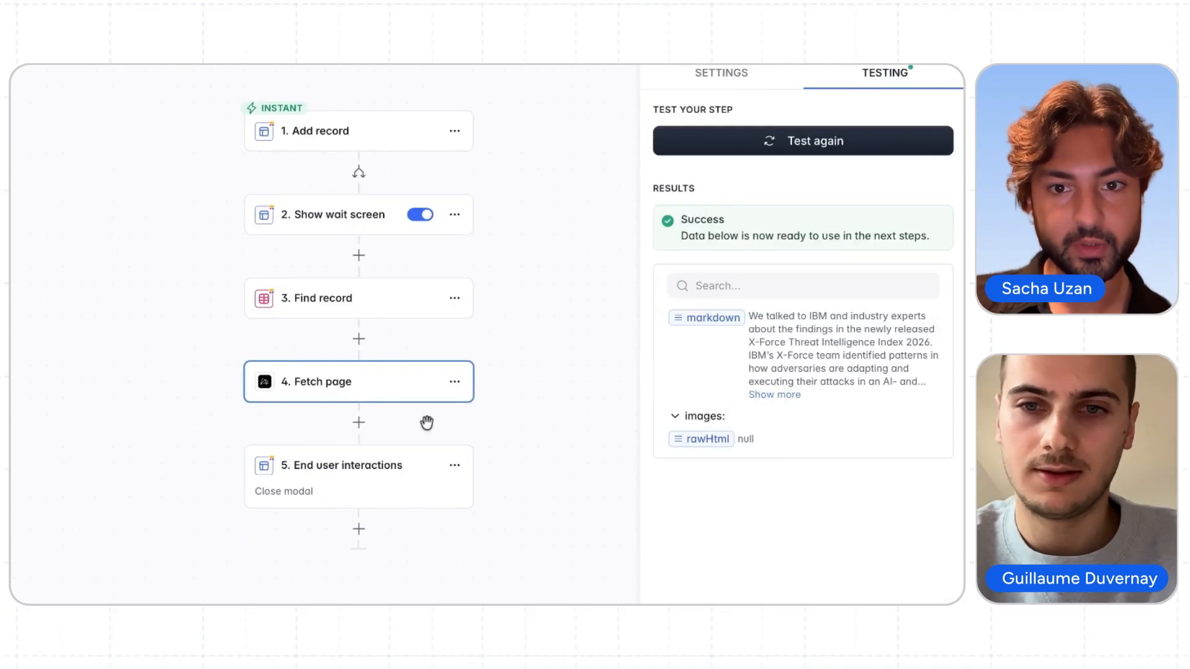
Step: Insert a Softr Databases Update record action directly after the Fetch page step
scroll(594, 424, down, 1)
scroll(347, 335, down, 1)
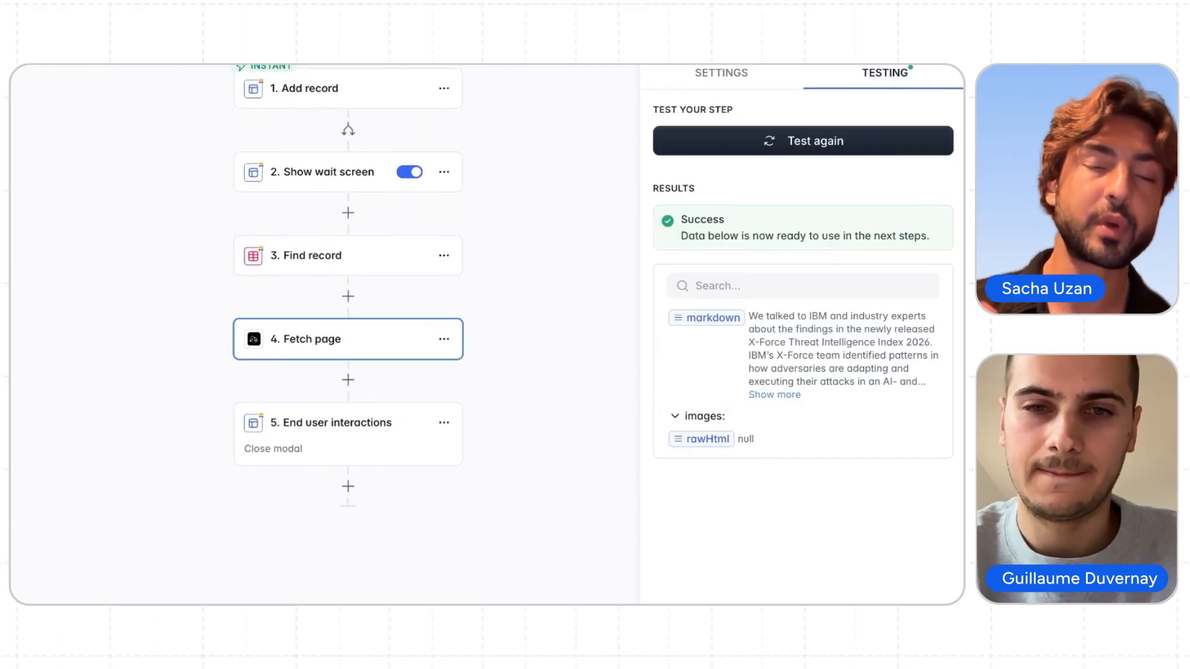
click(348, 380)
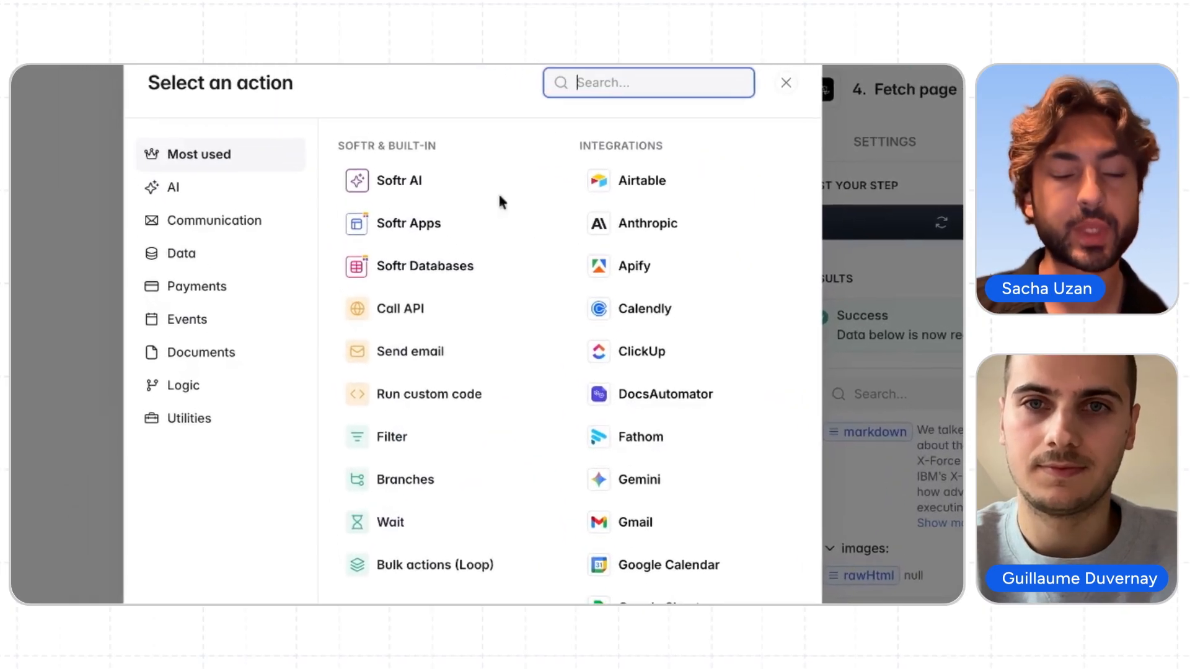
click(493, 270)
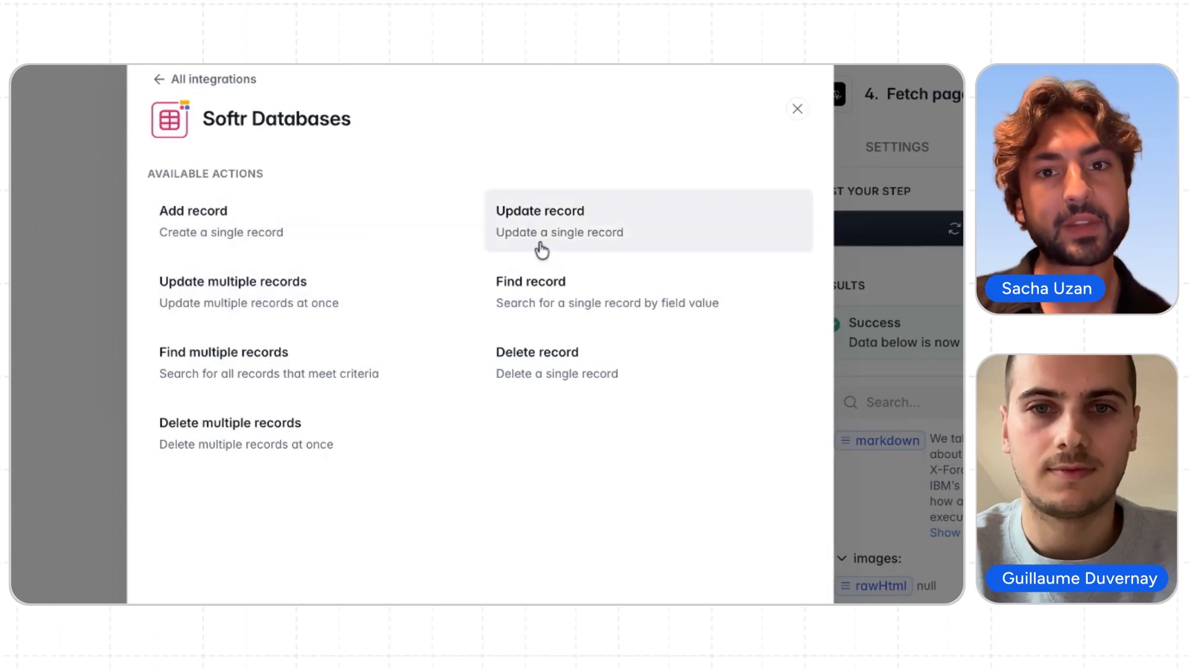
click(537, 251)
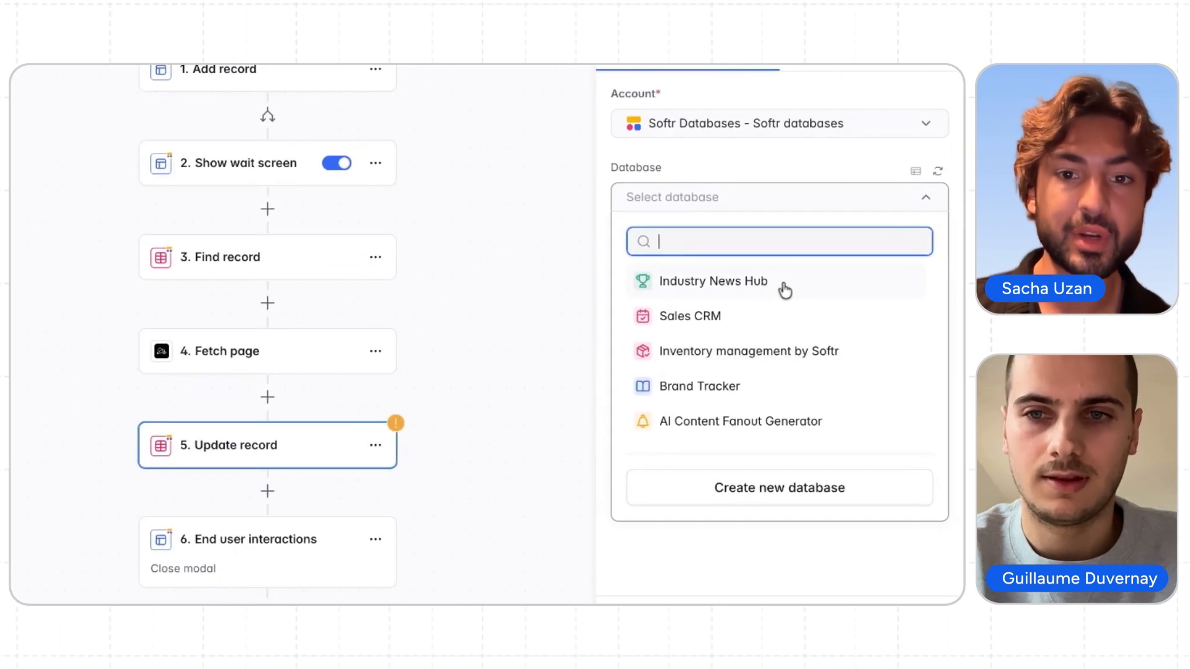
Step: Set Update record to the News table of Industry News Hub, using Find record's id as Record ID, and add the Description field
click(785, 285)
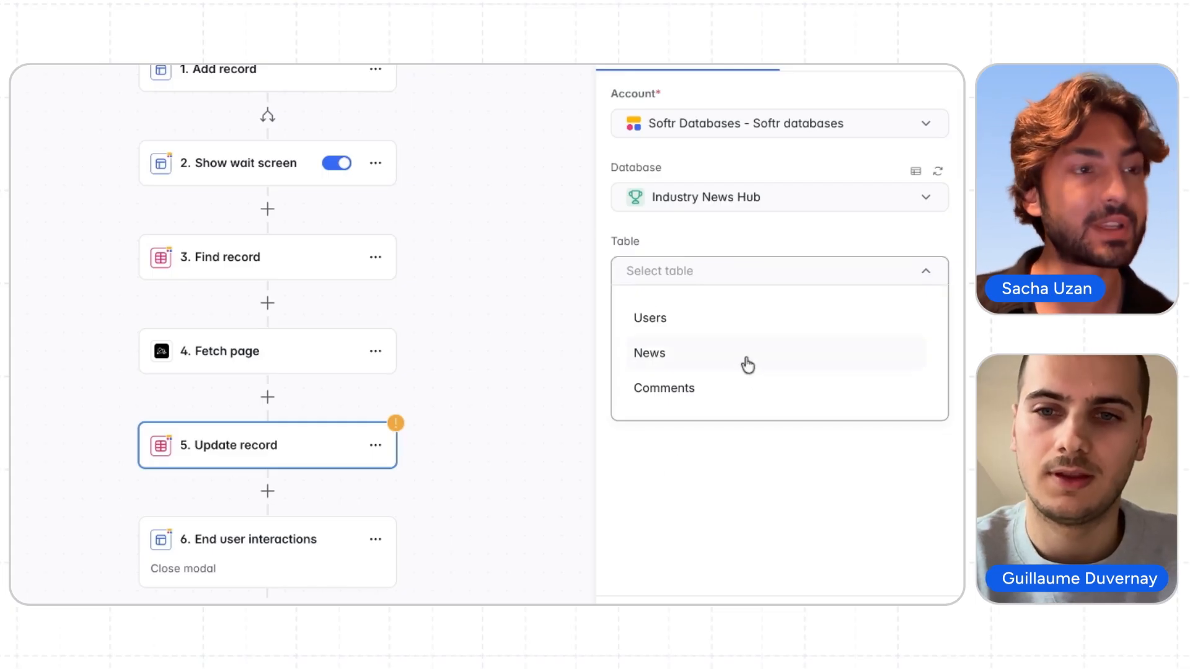
click(721, 359)
click(659, 485)
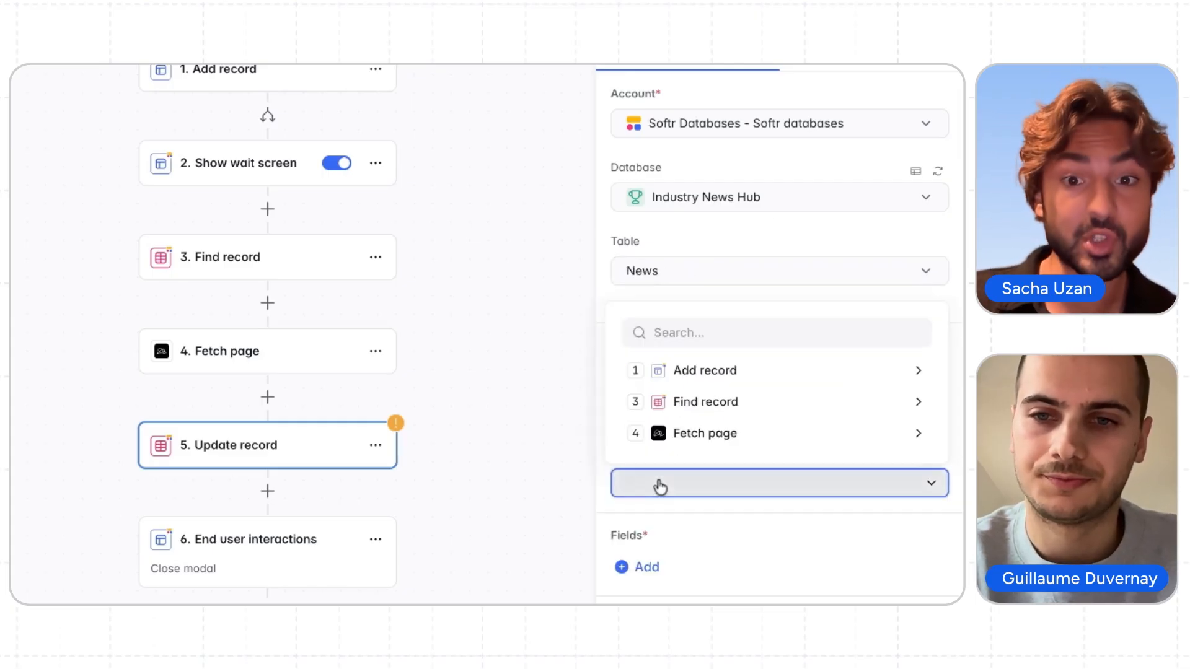
click(754, 414)
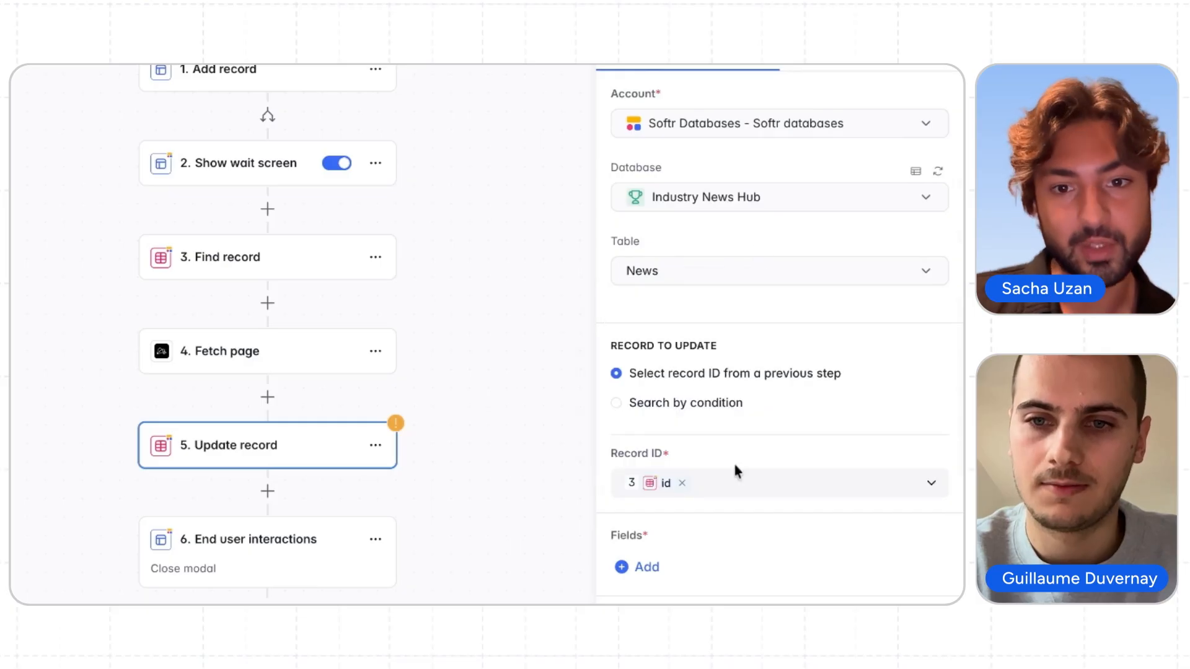
click(643, 568)
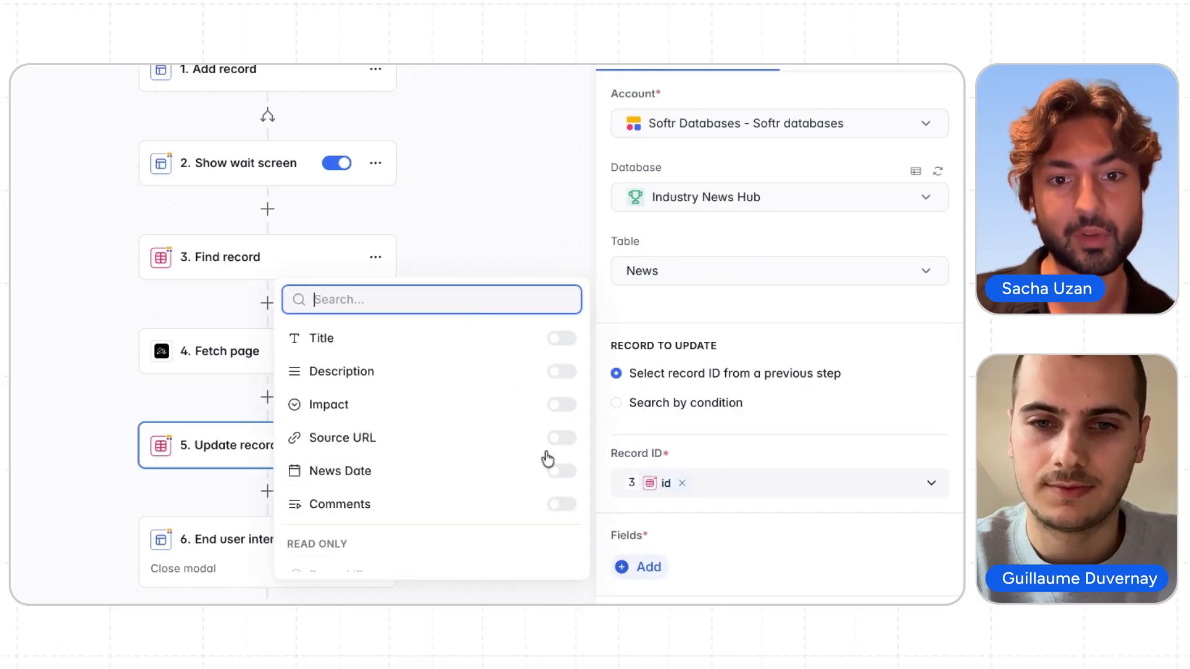
click(567, 375)
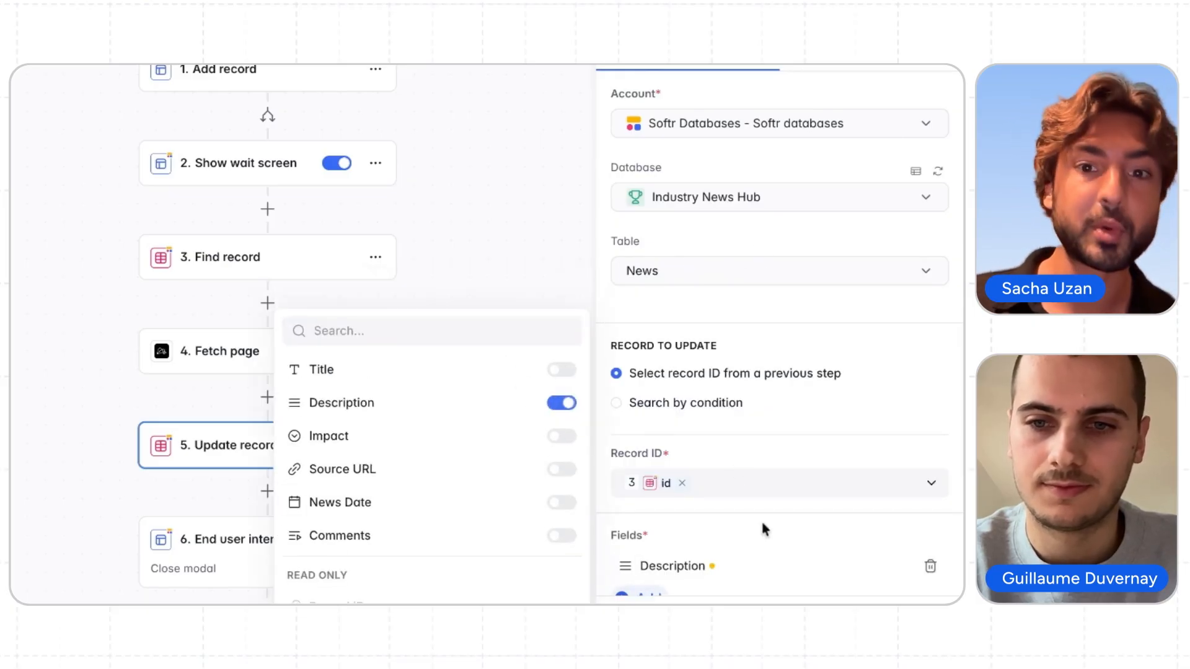
click(707, 534)
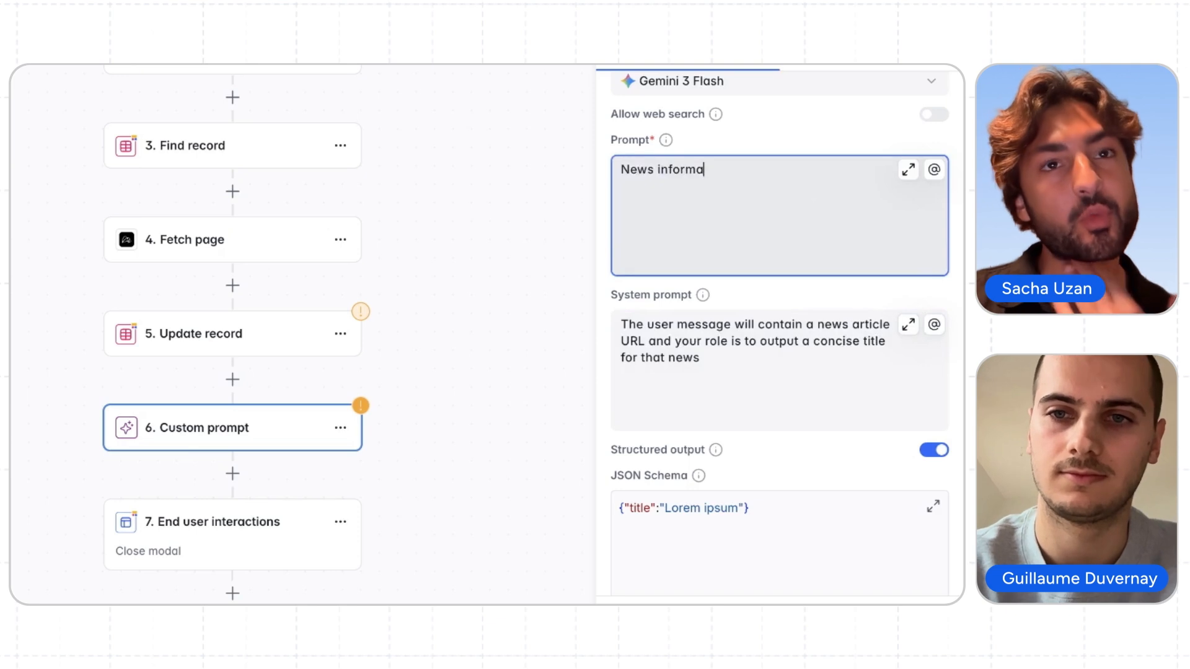
Step: Complete the Custom prompt as "News information:" followed by Fetch page's markdown, and move that step before Update record
text(: @)
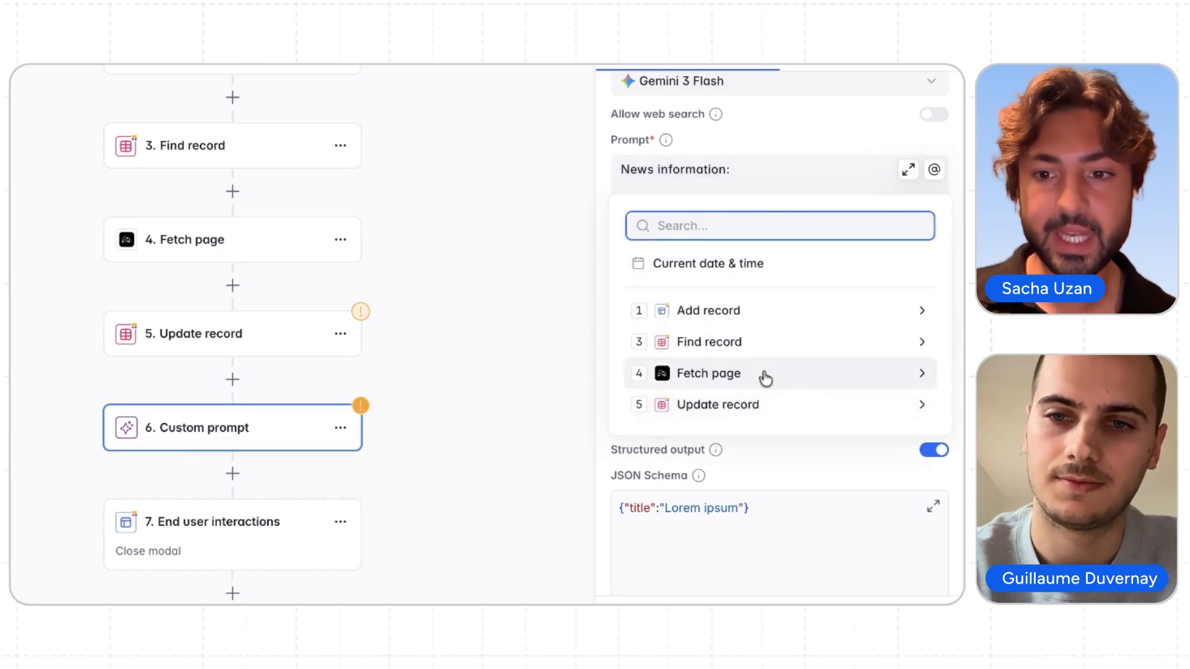
click(765, 376)
click(735, 333)
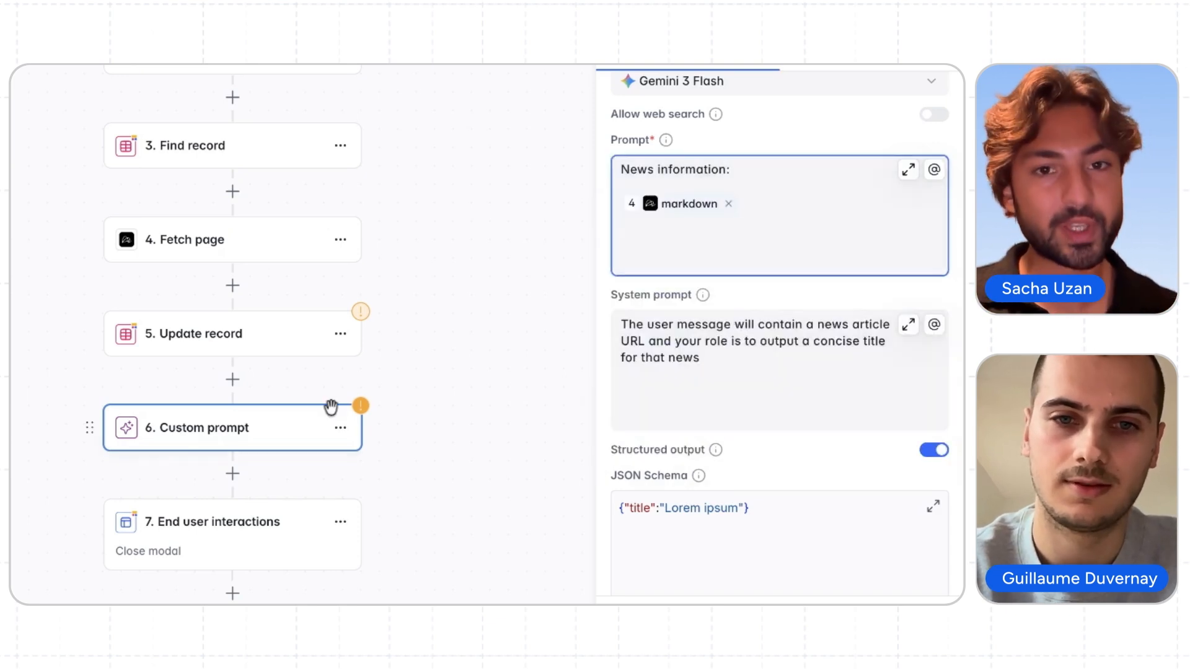
drag(86, 429, 111, 279)
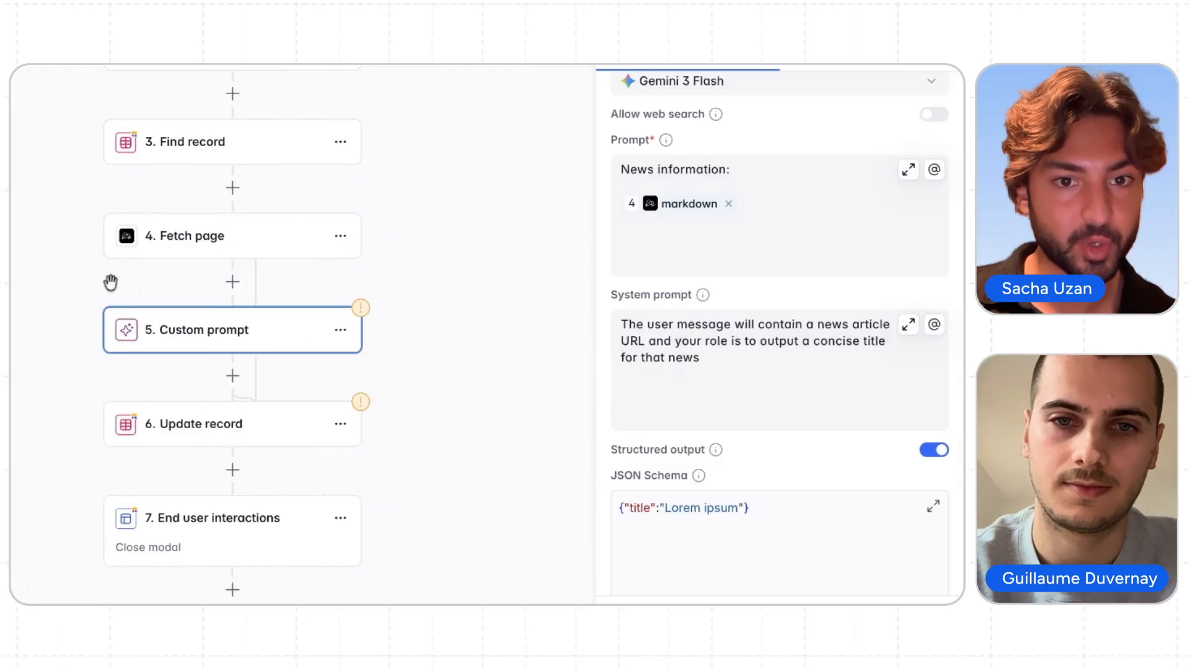
click(183, 429)
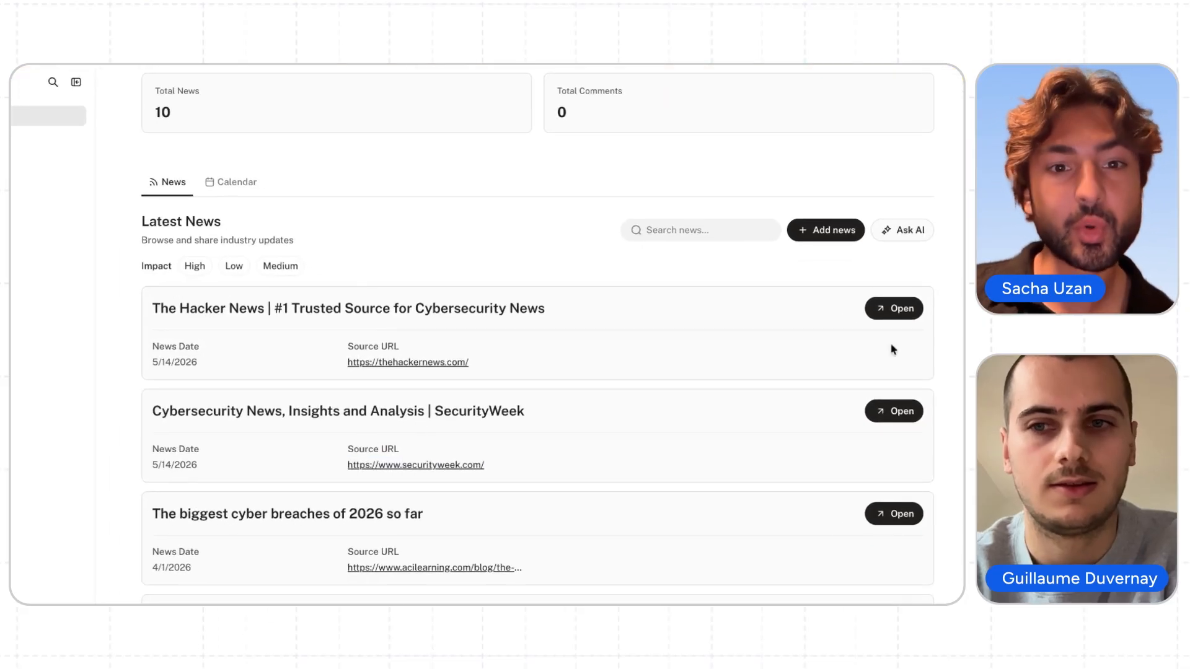
Step: Open The Hacker News item in the app preview and examine its description
click(893, 308)
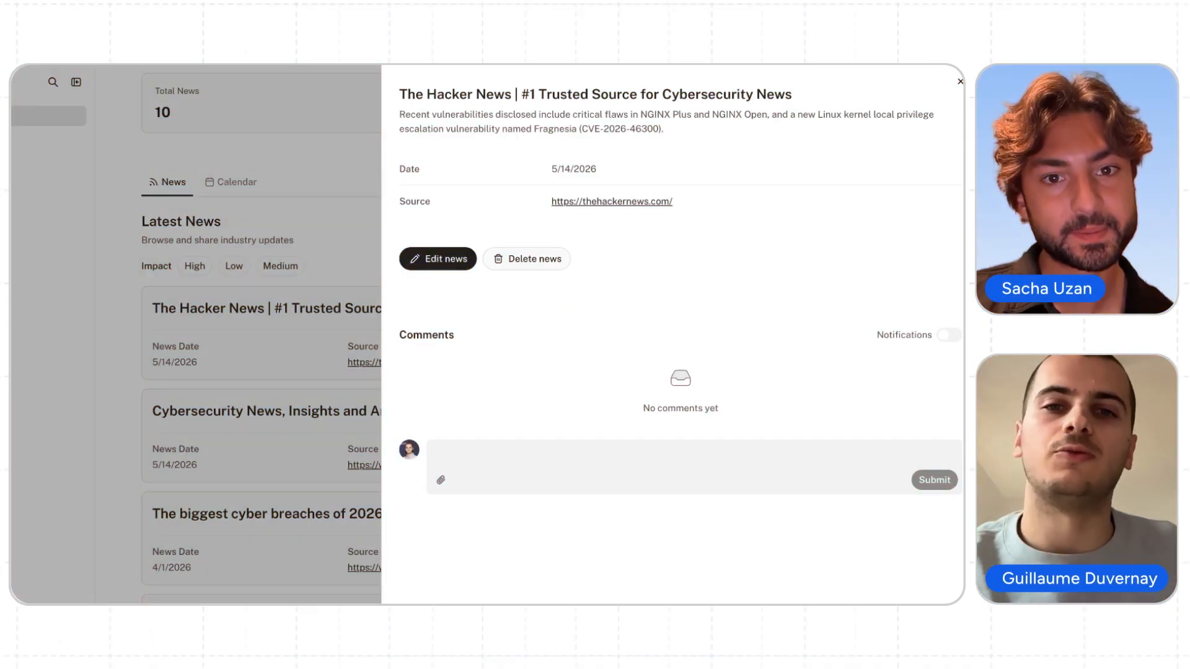
triple_click(473, 115)
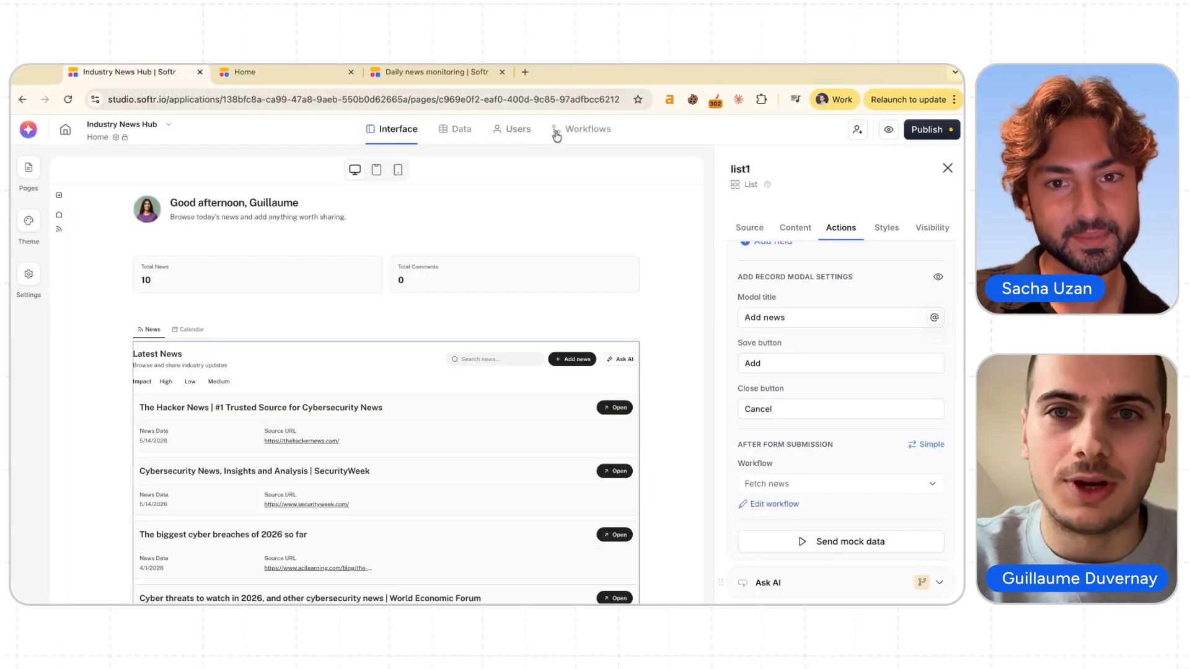
Step: Check the Add news entry point in the preview and the Fetch page step's URL mapping in the Fetch news workflow
click(583, 128)
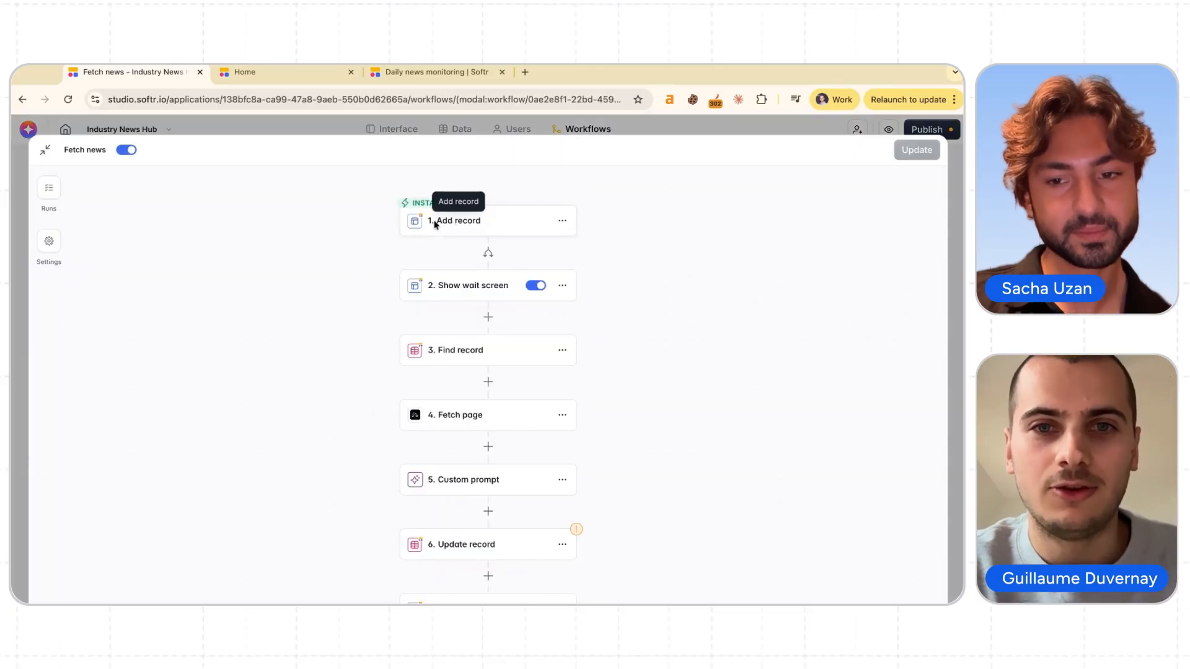
click(292, 73)
click(826, 383)
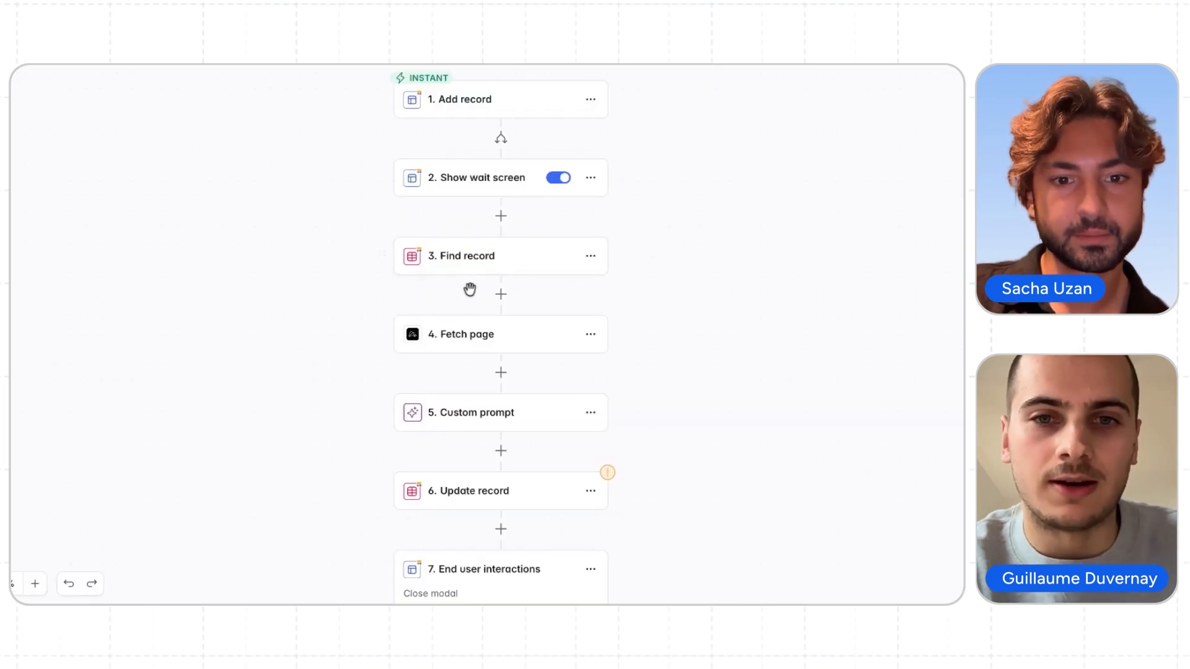
click(494, 328)
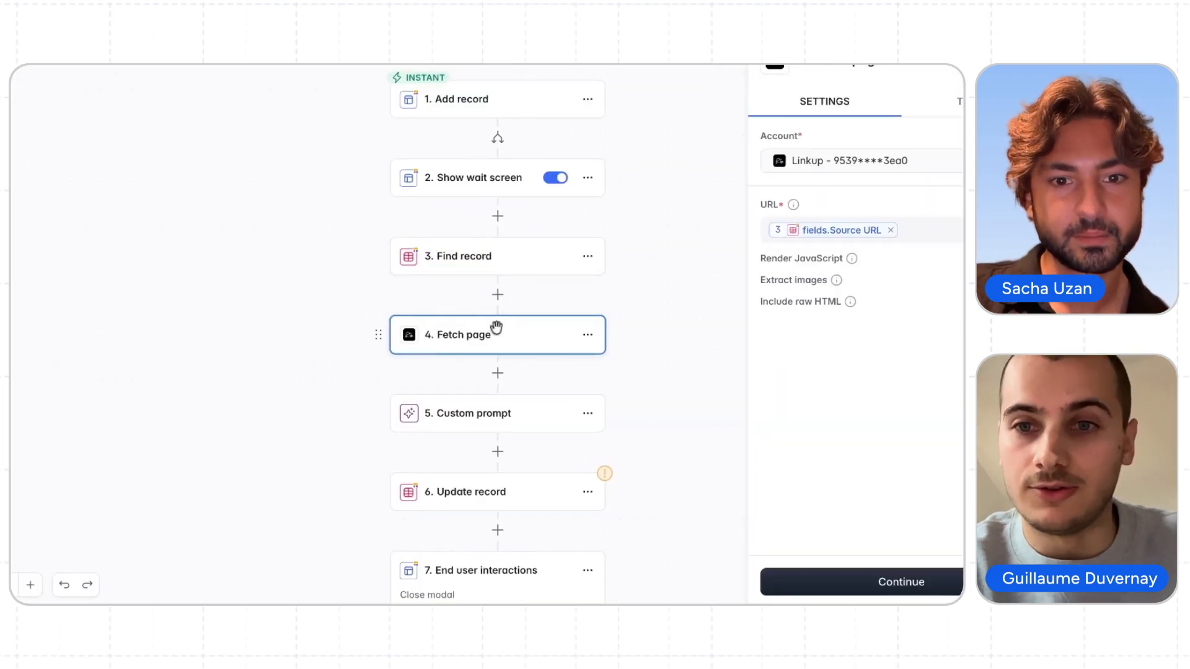
mouse_move(745, 241)
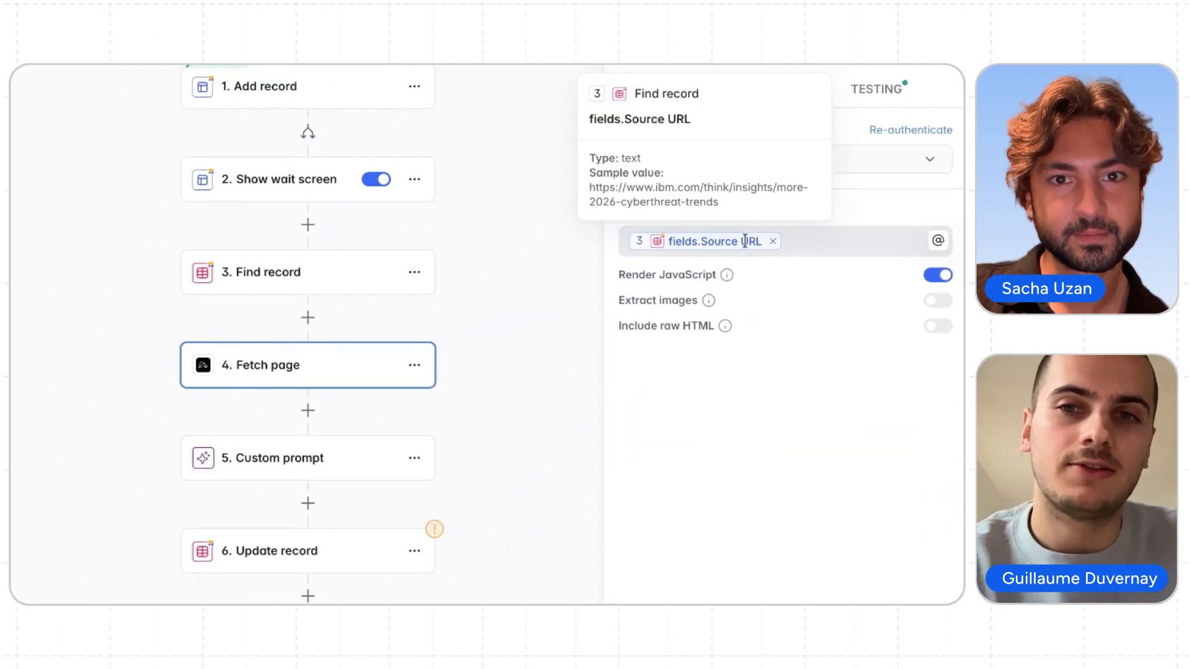
Step: Examine the markdown returned in the Fetch page step's test results
click(887, 109)
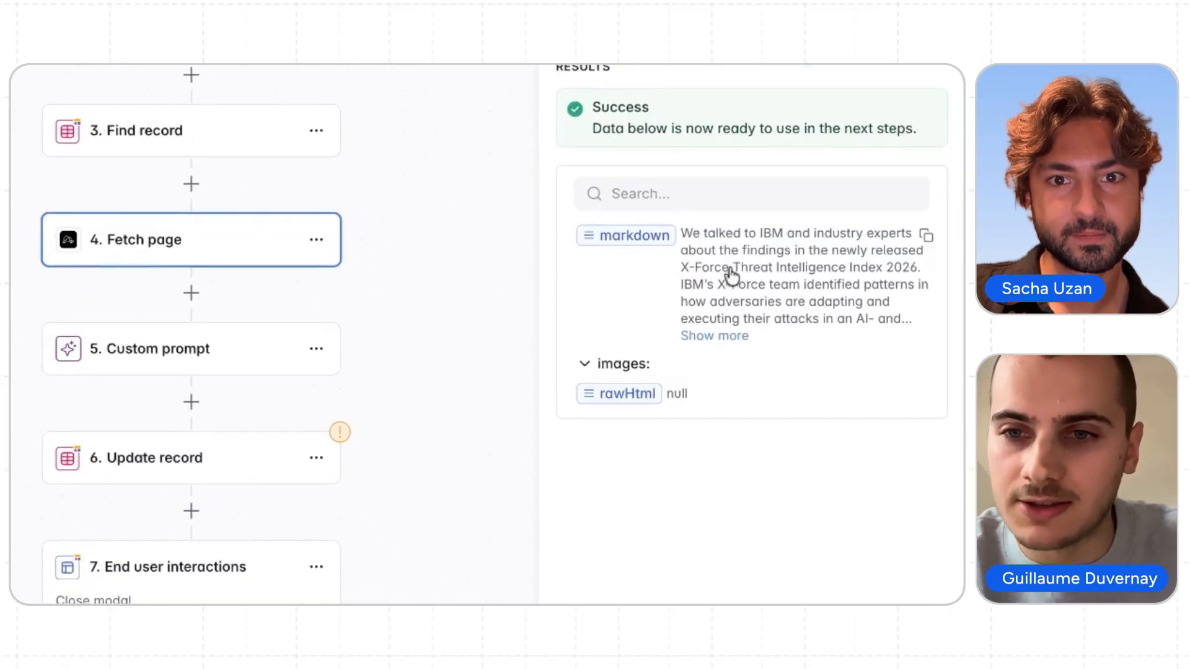
scroll(763, 335, down, 10)
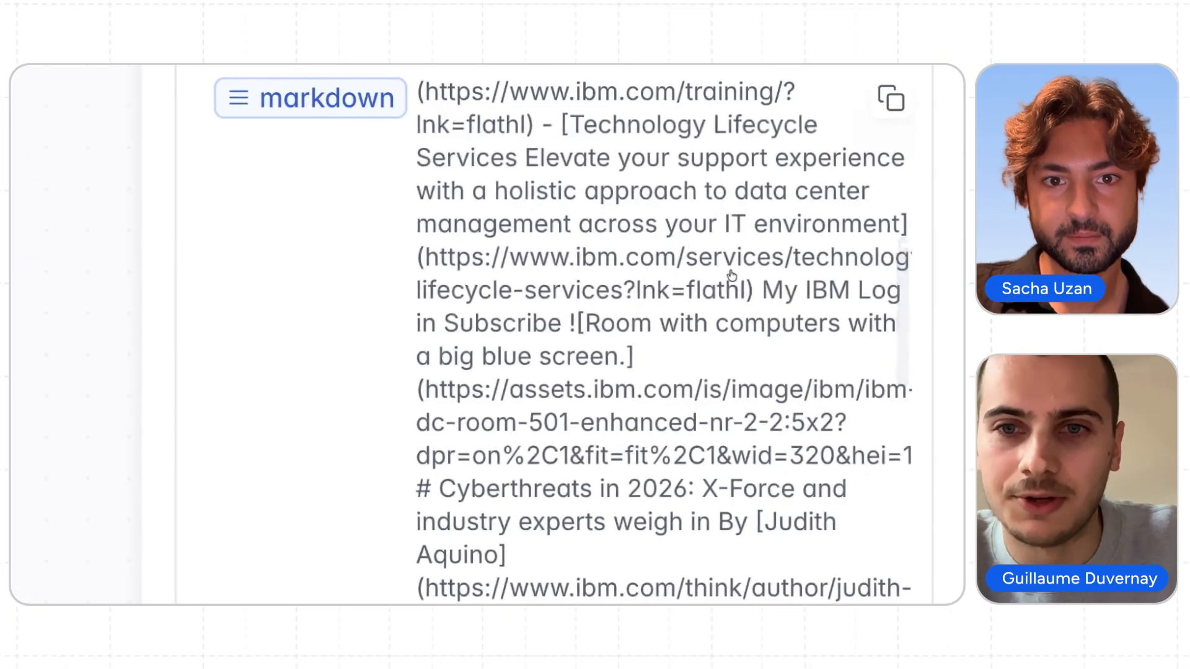
scroll(732, 274, up, 10)
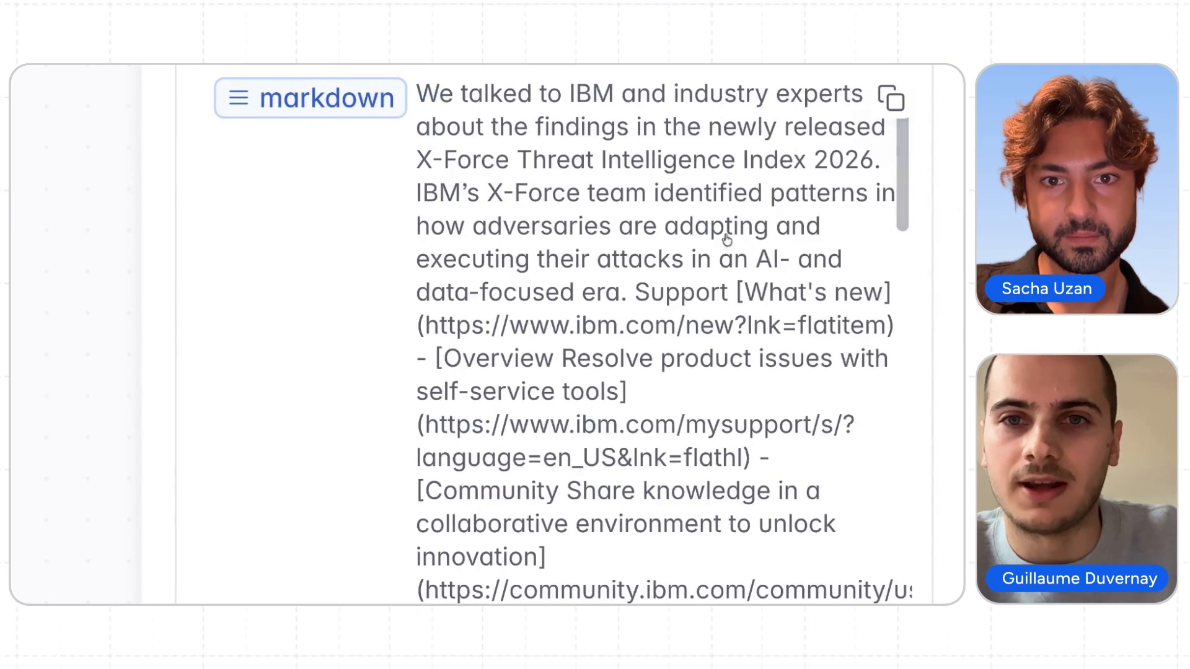
scroll(667, 392, down, 10)
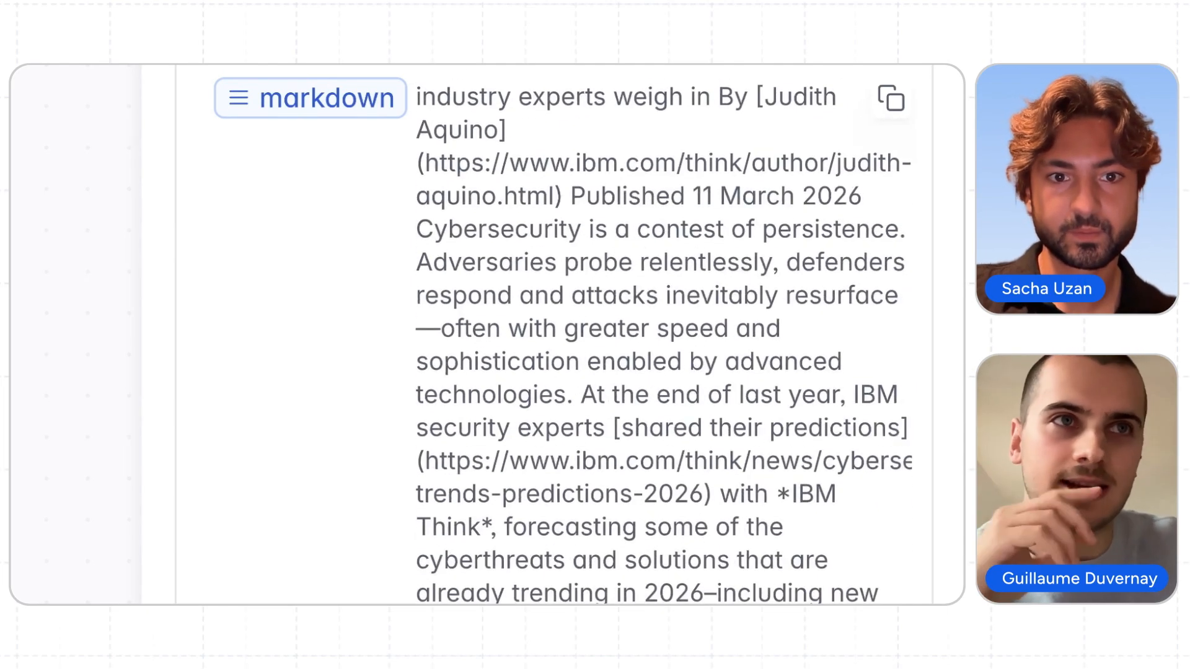
scroll(666, 340, down, 10)
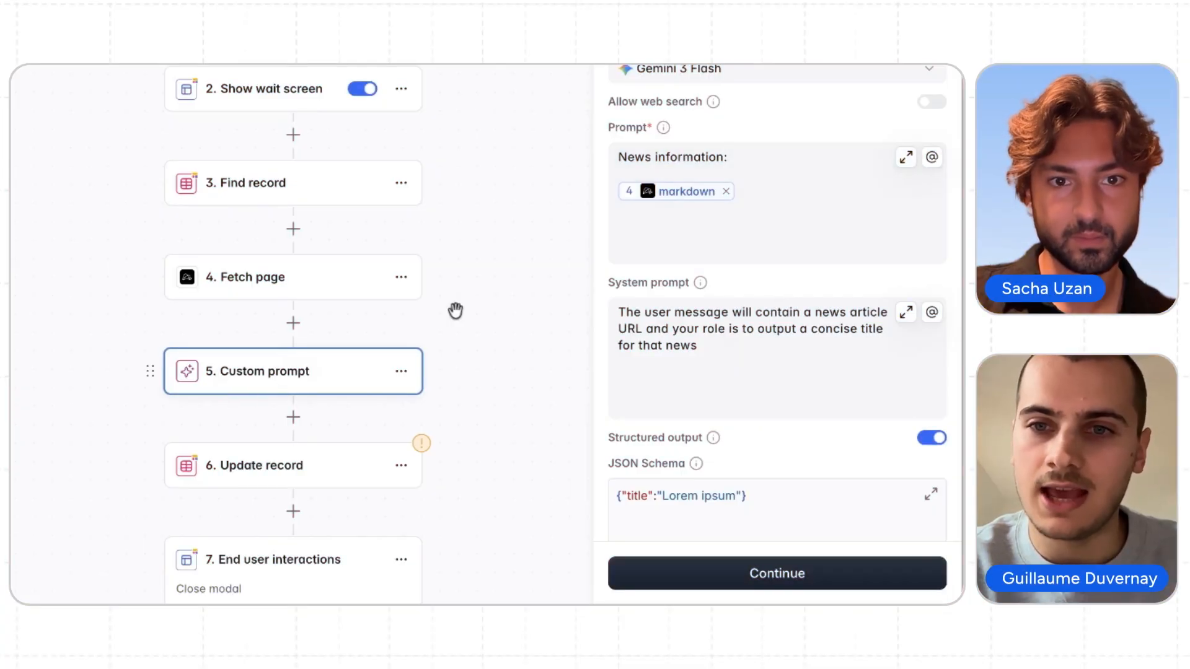
Step: Review the Custom prompt step's prompt, system prompt and JSON schema, along with its test result
click(763, 165)
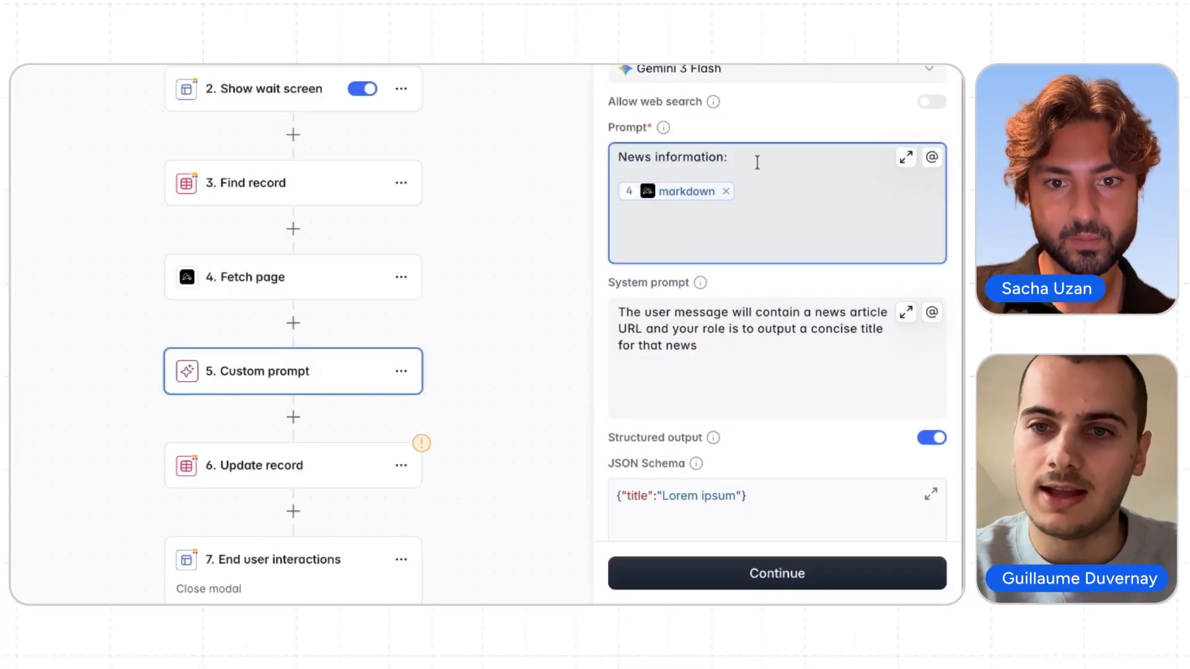
drag(755, 160, 608, 164)
drag(707, 348, 503, 270)
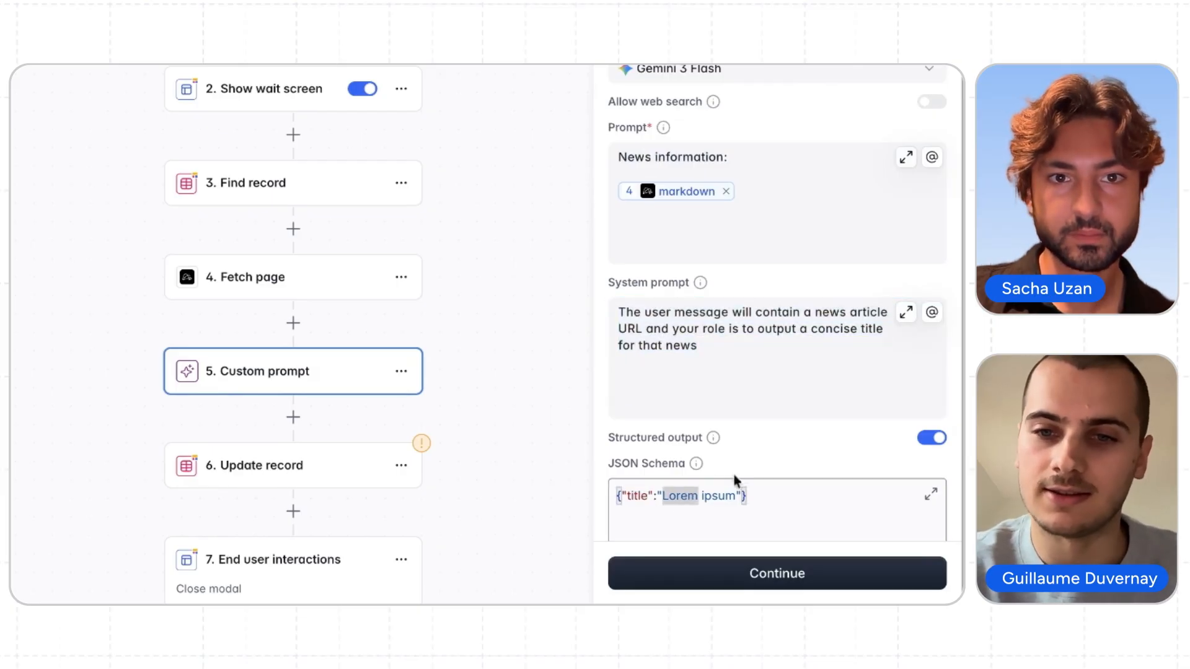
scroll(737, 477, down, 1)
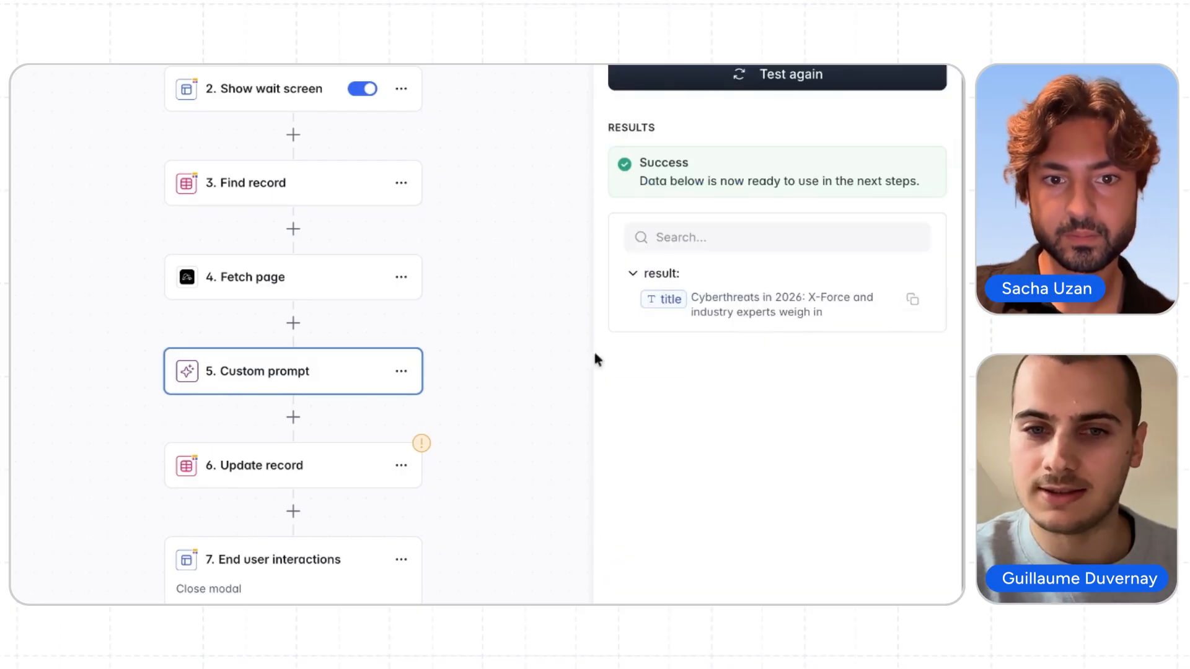
Step: Review the Description and Title field mappings in the Update record step and check the closing End user interactions step
click(254, 471)
scroll(370, 220, up, 3)
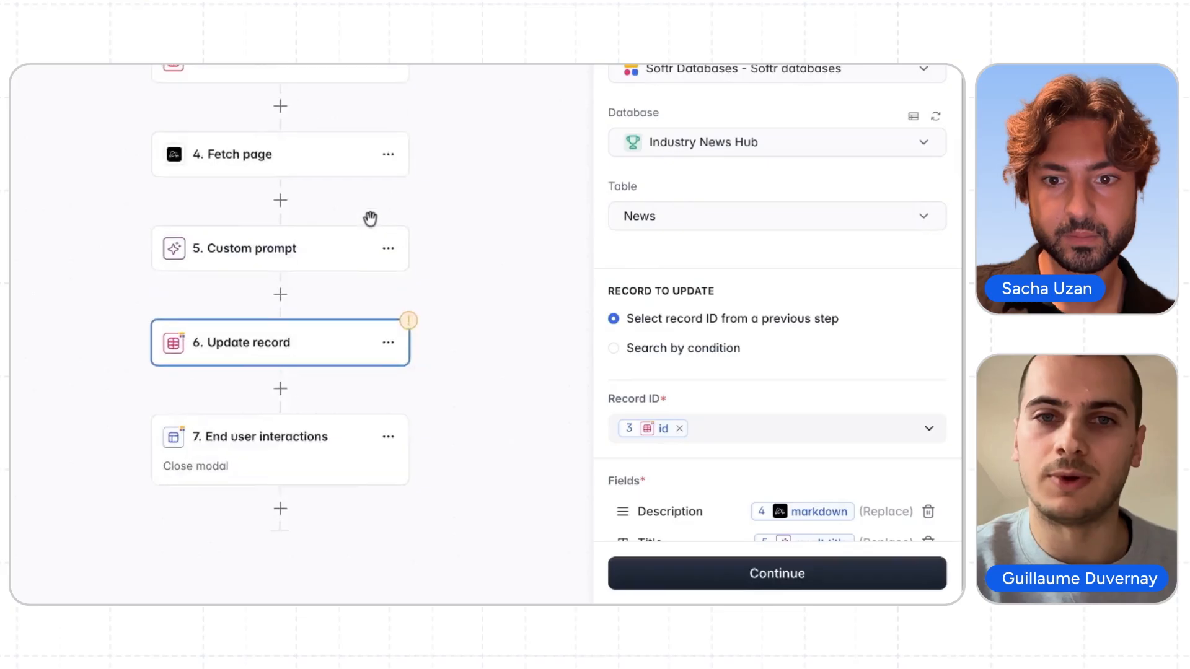
click(254, 83)
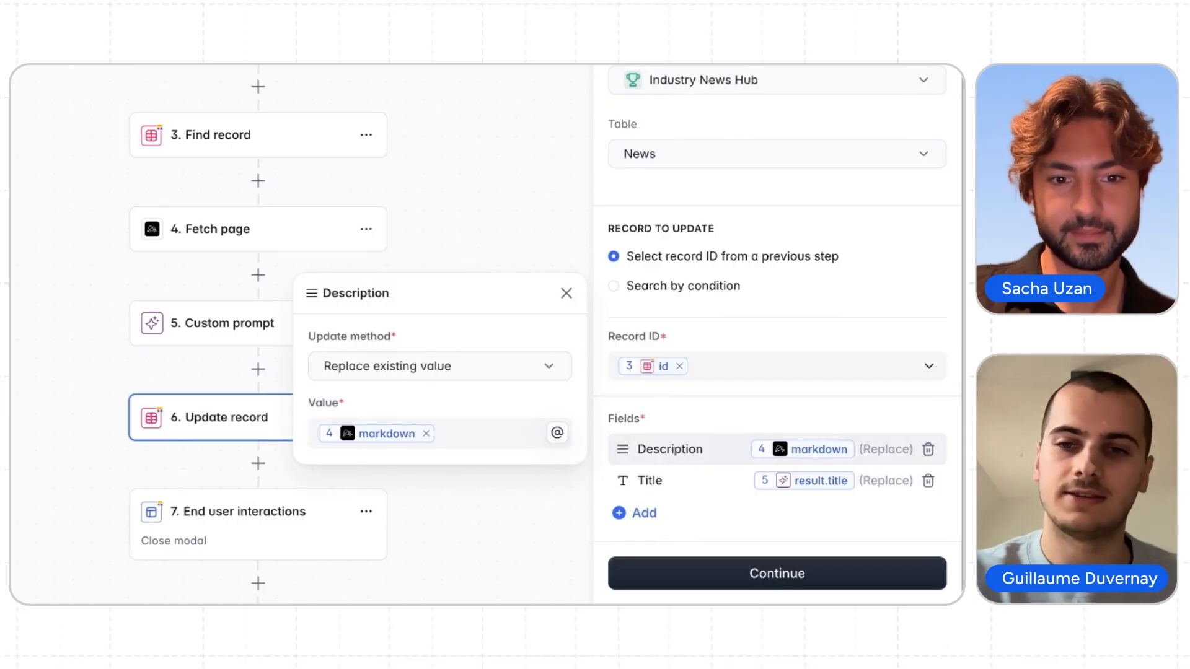
click(775, 486)
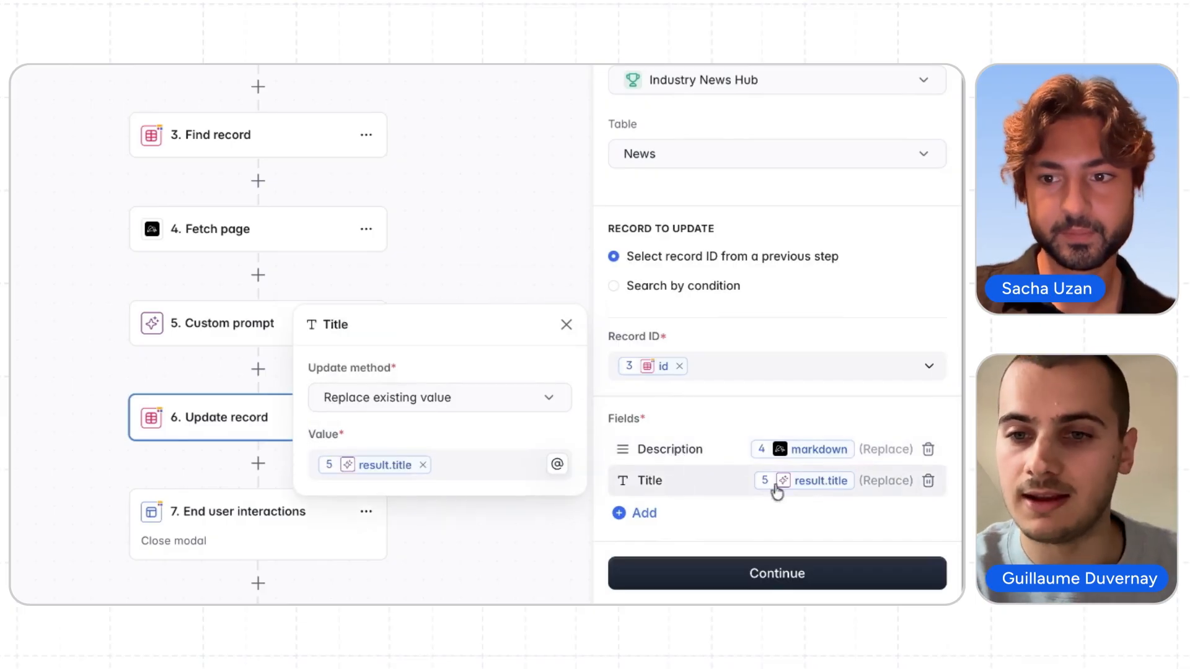
click(727, 450)
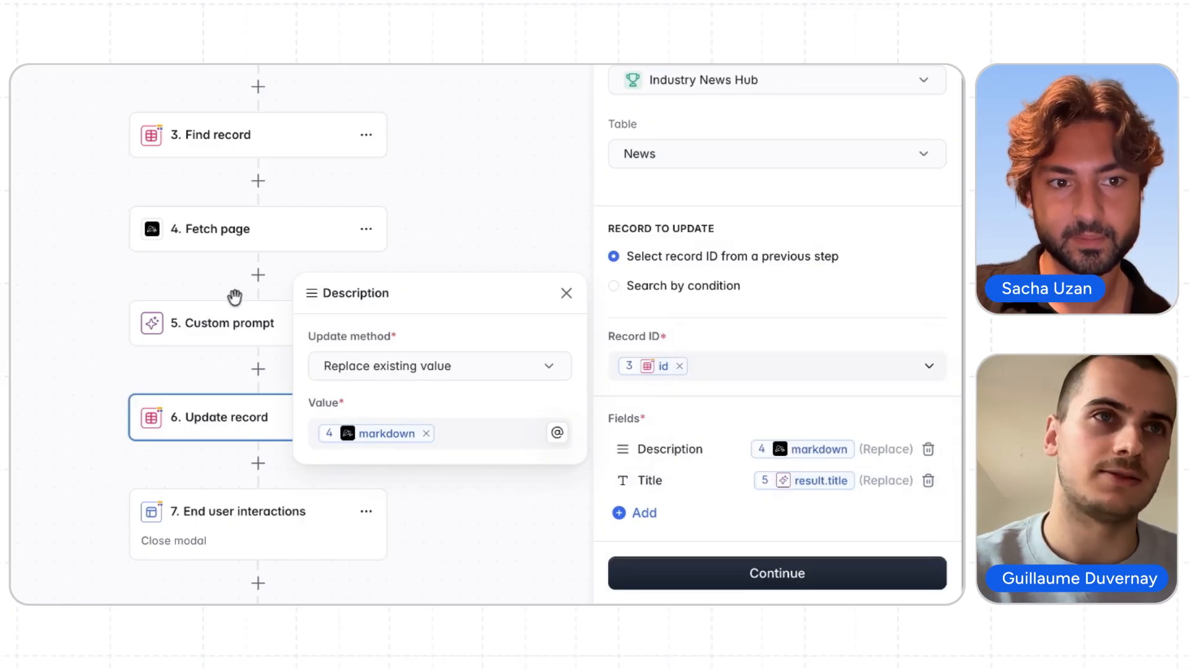
click(268, 533)
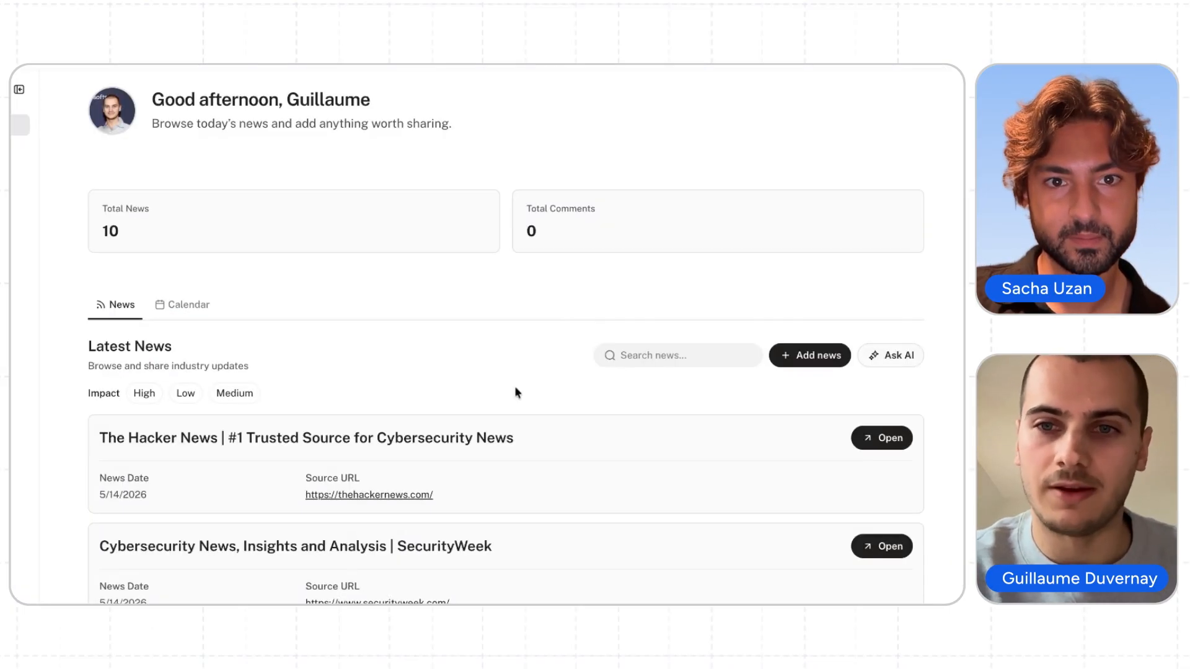
Step: Open the Add news form from the Latest News list in the app preview
click(833, 352)
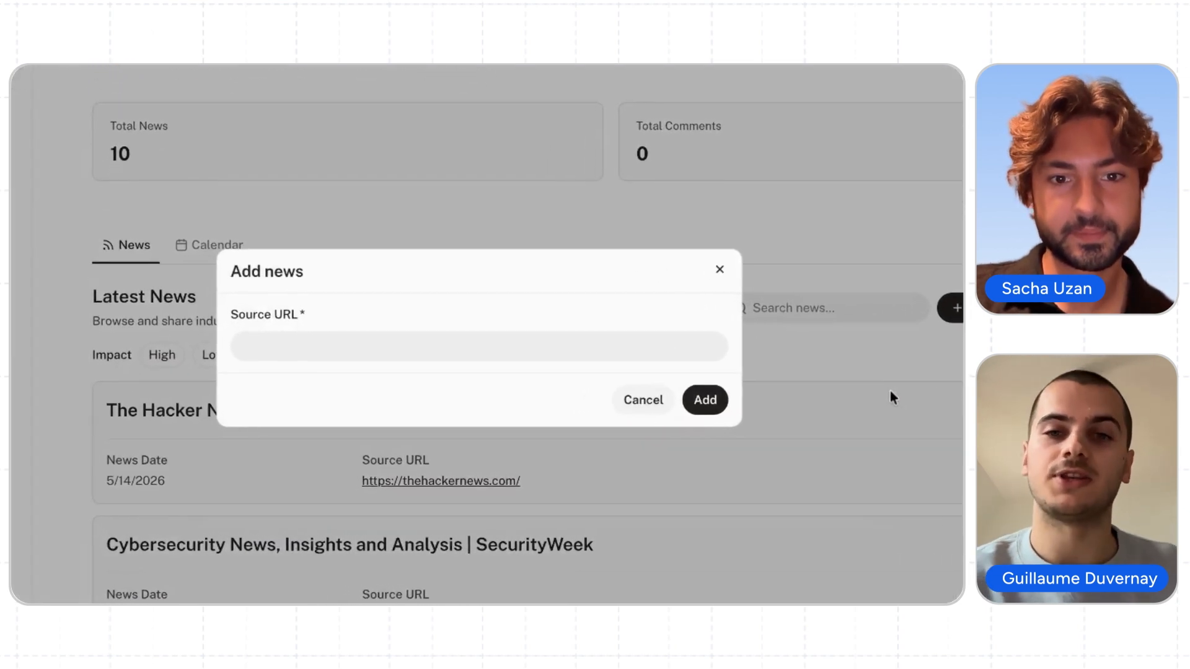